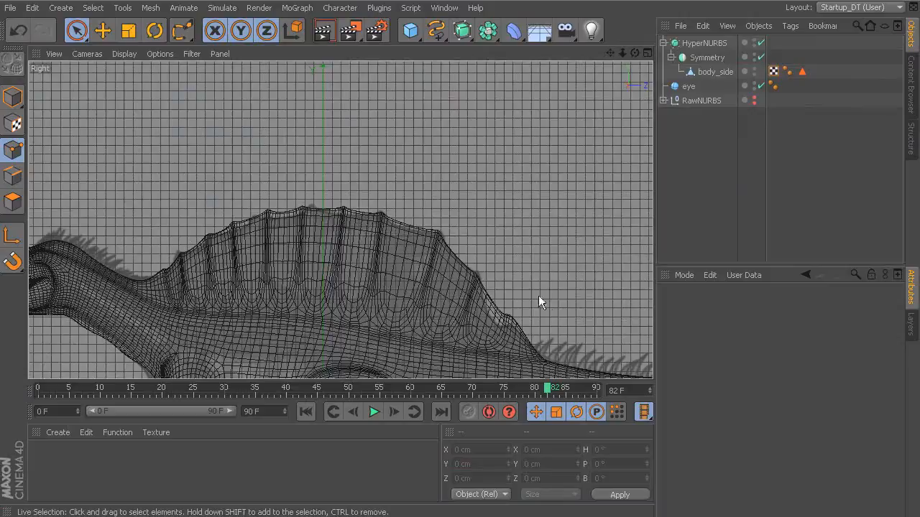
Examine the dinosaur's neck, sail and tail against the reference image in the side view and in perspective.
{"action": "middle_click_drag", "start_coordinate": [517, 286], "coordinate": [372, 240], "text": "alt"}
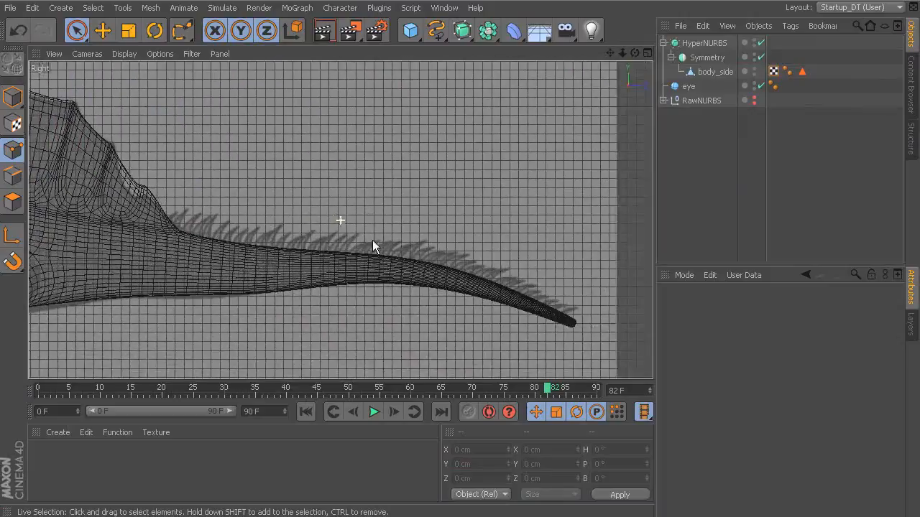
{"action": "middle_click_drag", "start_coordinate": [267, 225], "coordinate": [605, 272], "text": "alt"}
{"action": "middle_click_drag", "start_coordinate": [376, 231], "coordinate": [537, 254], "text": "alt"}
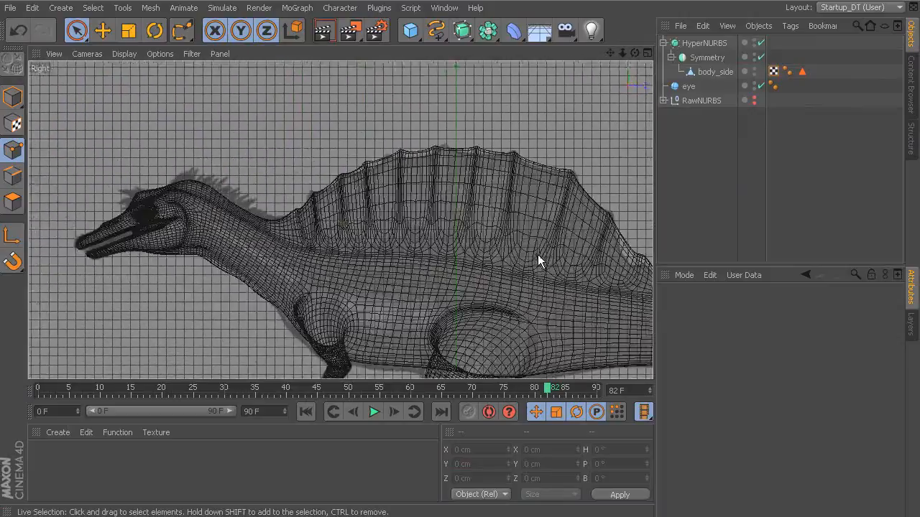
{"action": "middle_click_drag", "start_coordinate": [453, 256], "coordinate": [290, 234], "text": "alt"}
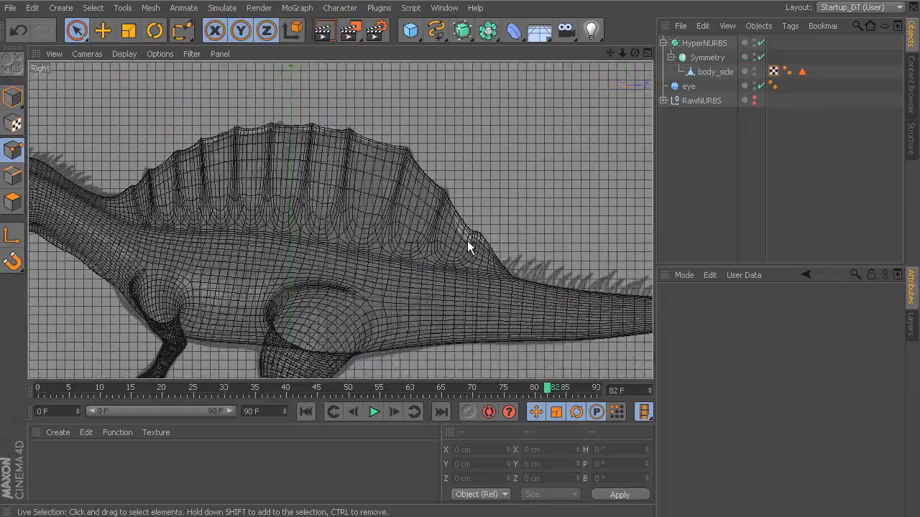
{"action": "middle_click", "coordinate": [467, 240]}
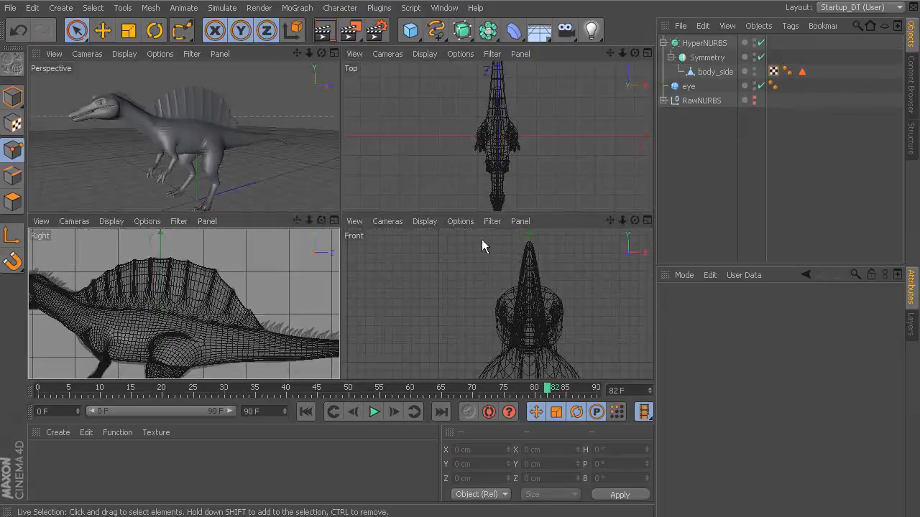
{"action": "middle_click", "coordinate": [289, 157]}
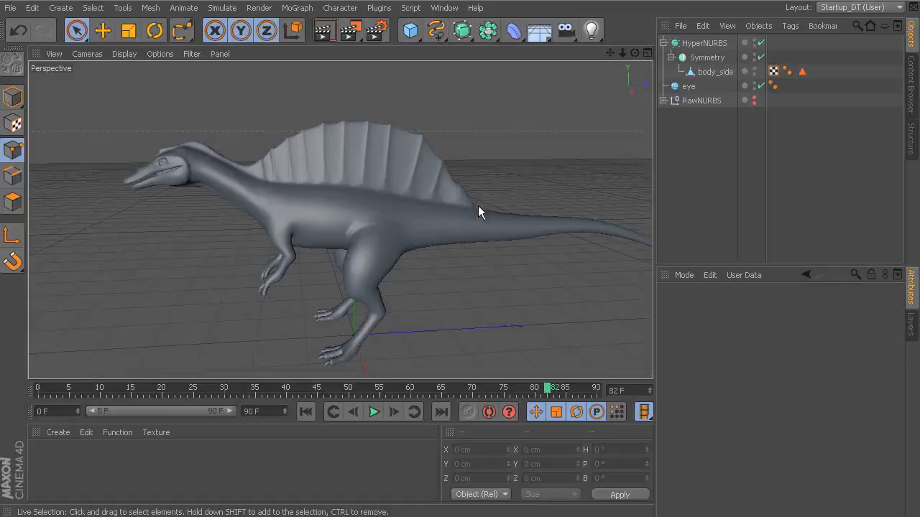
{"action": "middle_click_drag", "start_coordinate": [479, 261], "coordinate": [429, 256], "text": "alt"}
{"action": "right_click_drag", "start_coordinate": [429, 257], "coordinate": [467, 258], "text": "alt"}
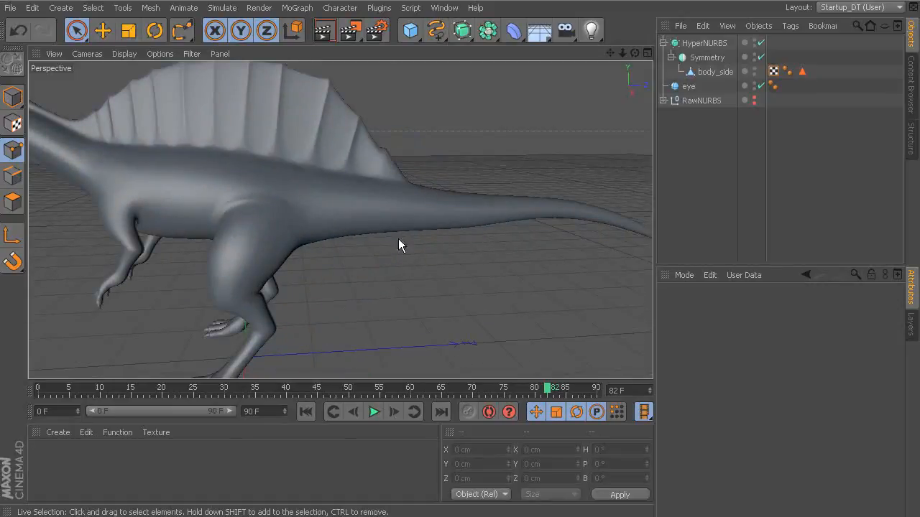
{"action": "middle_click_drag", "start_coordinate": [385, 268], "coordinate": [452, 197], "text": "alt"}
{"action": "left_click_drag", "start_coordinate": [408, 222], "coordinate": [453, 198], "text": "alt"}
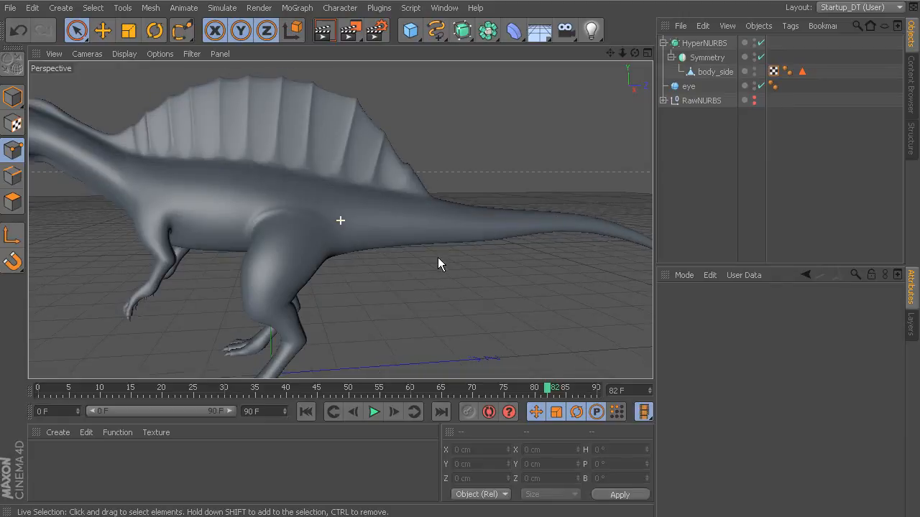
{"action": "left_click_drag", "start_coordinate": [437, 264], "coordinate": [433, 187], "text": "alt"}
{"action": "middle_click_drag", "start_coordinate": [455, 226], "coordinate": [454, 202], "text": "alt"}
{"action": "right_click_drag", "start_coordinate": [454, 202], "coordinate": [462, 144], "text": "alt"}
Draw an open four-point Cubic spline in the Right view, curving from the origin up behind the foot to about Y 40 cm, Z 15 cm.
{"action": "left_click", "coordinate": [437, 31]}
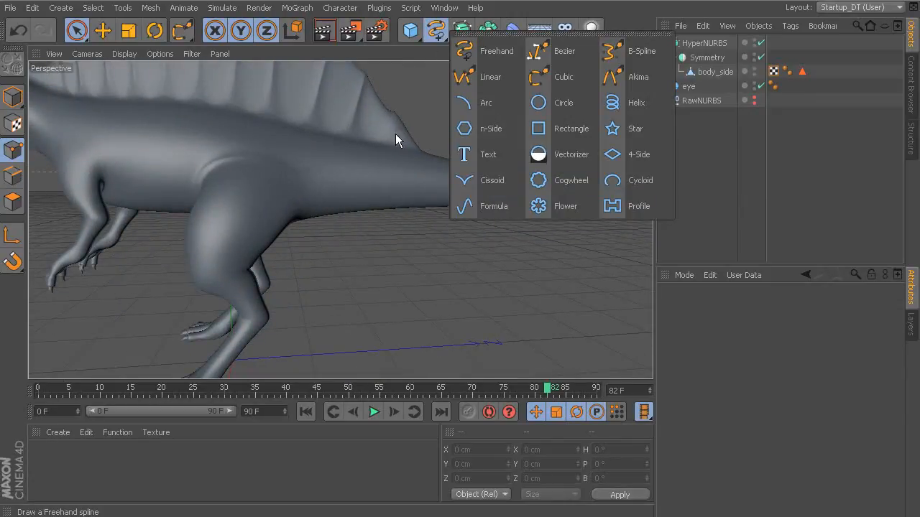
{"action": "middle_click", "coordinate": [387, 264]}
{"action": "middle_click", "coordinate": [260, 316]}
{"action": "scroll", "coordinate": [369, 300], "scroll_direction": "up", "scroll_amount": 6}
{"action": "scroll", "coordinate": [406, 255], "scroll_direction": "up", "scroll_amount": 3}
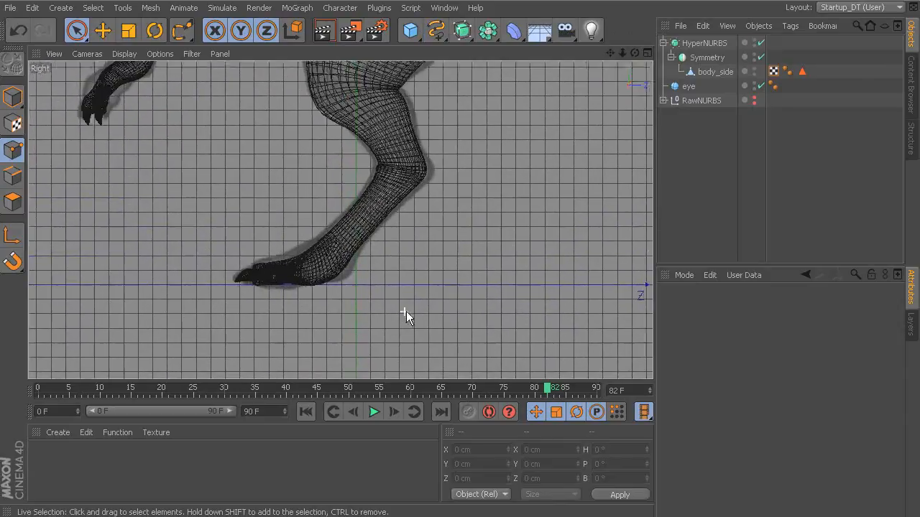
{"action": "scroll", "coordinate": [412, 273], "scroll_direction": "up", "scroll_amount": 3}
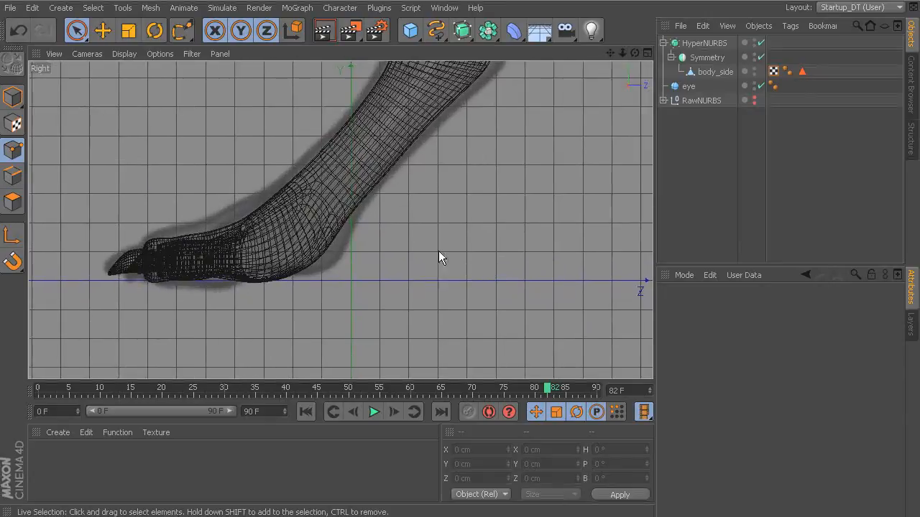
{"action": "left_click", "coordinate": [438, 36]}
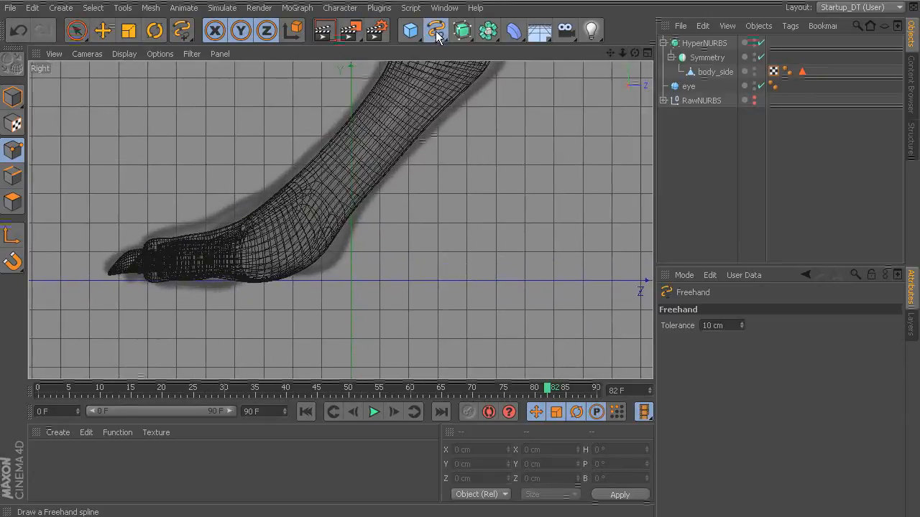
{"action": "left_click", "coordinate": [437, 36]}
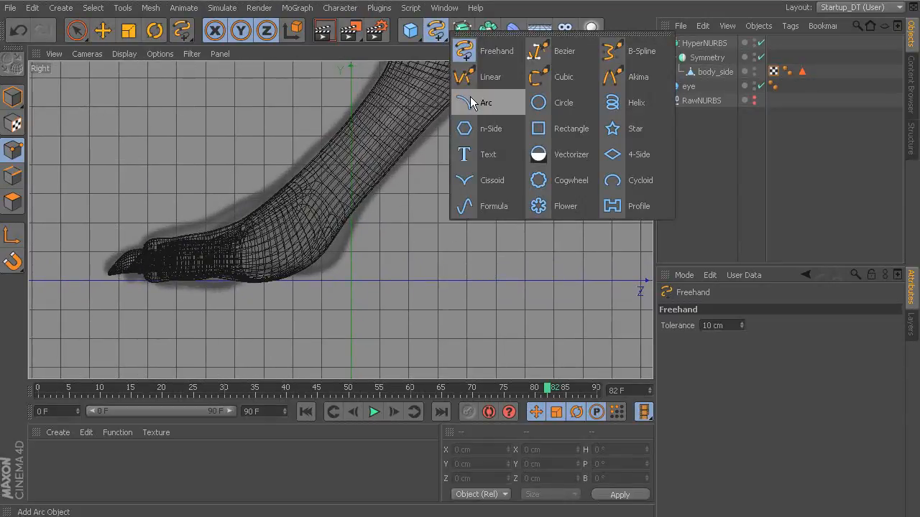
{"action": "left_click", "coordinate": [546, 77]}
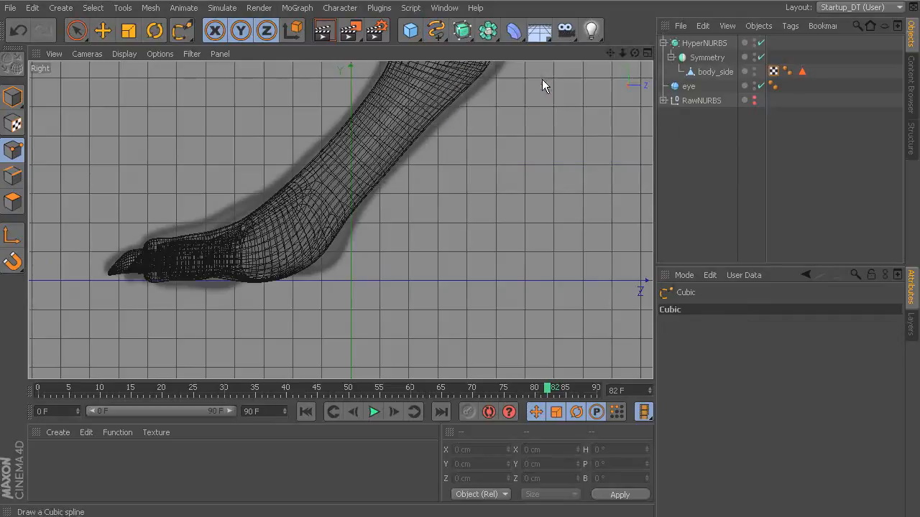
{"action": "left_click", "coordinate": [350, 280]}
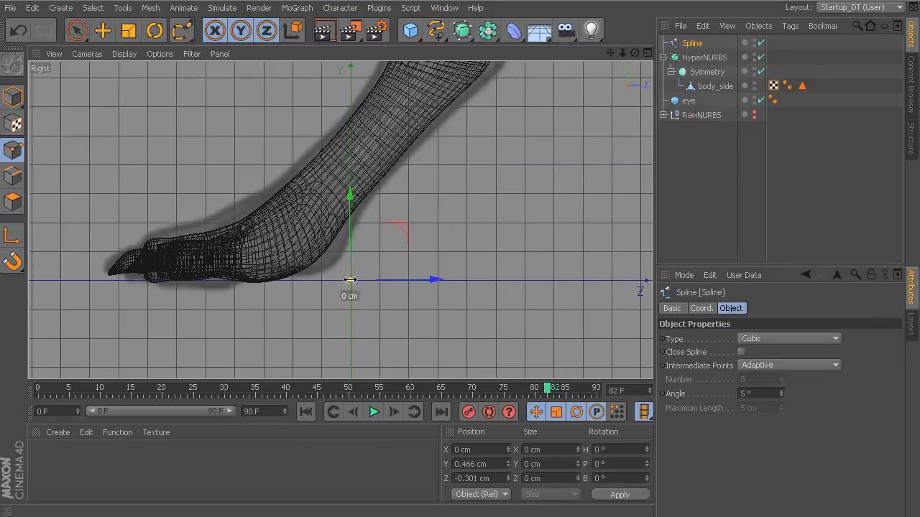
{"action": "left_click", "coordinate": [357, 232]}
{"action": "left_click", "coordinate": [372, 190]}
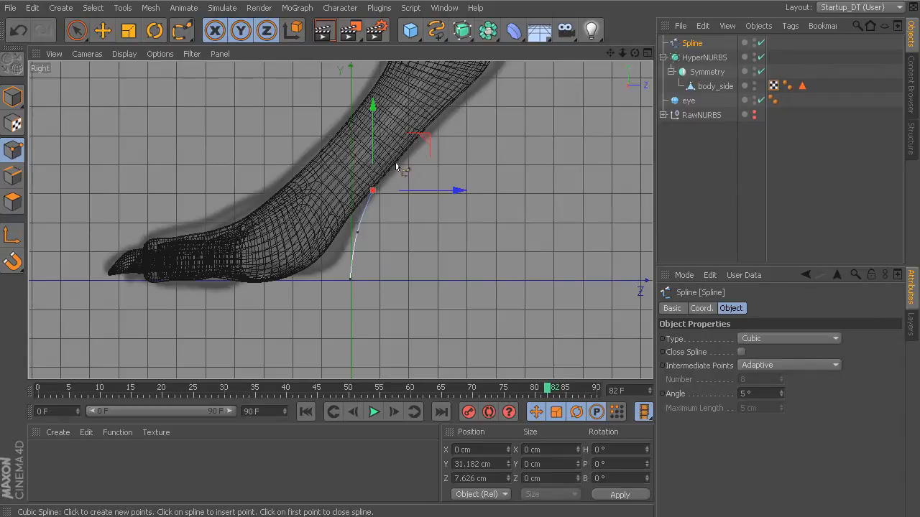
{"action": "left_click", "coordinate": [394, 165]}
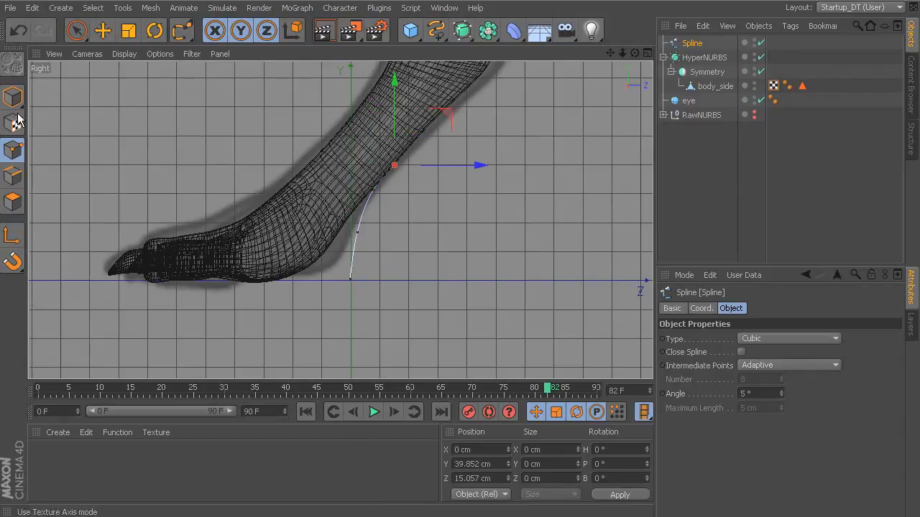
Reshape the spline's upper end by moving its top points, with the third point at about Y 29.4 cm, Z 5.9 cm.
{"action": "left_click", "coordinate": [76, 30]}
{"action": "left_click", "coordinate": [374, 190]}
{"action": "mouse_move", "coordinate": [412, 192]}
{"action": "left_mouse_down"}
{"action": "mouse_move", "coordinate": [416, 176]}
{"action": "mouse_move", "coordinate": [402, 194]}
{"action": "left_mouse_up"}
{"action": "left_click", "coordinate": [395, 165]}
{"action": "left_click_drag", "start_coordinate": [370, 168], "coordinate": [368, 212]}
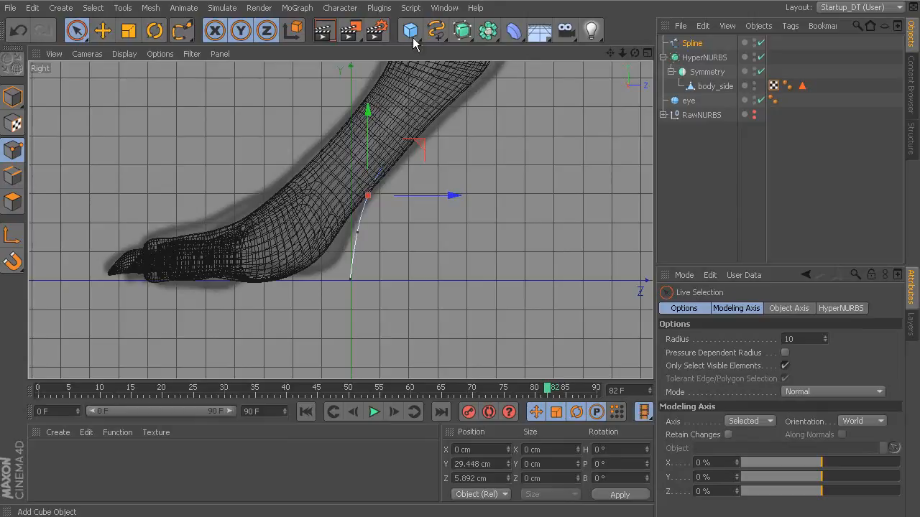
Add a Circle spline at the origin and set its radius to 10 cm.
{"action": "left_click", "coordinate": [437, 34]}
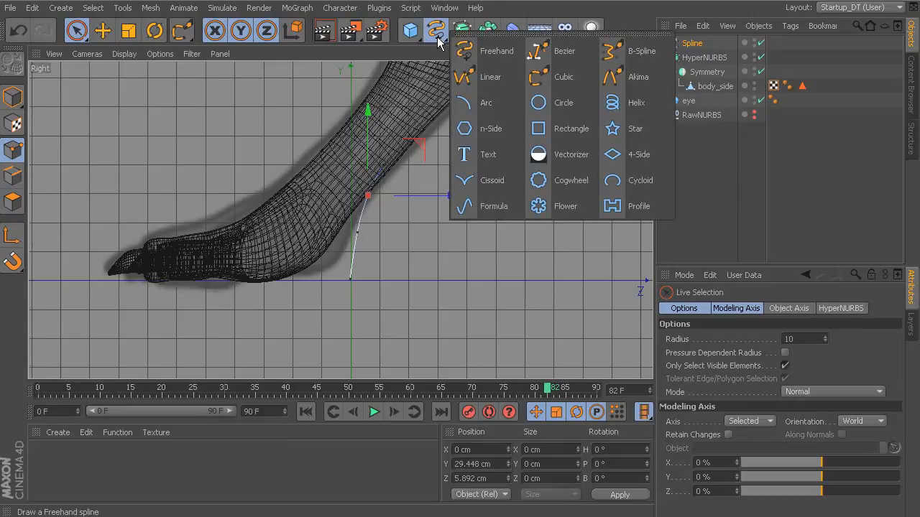
{"action": "left_click", "coordinate": [542, 104]}
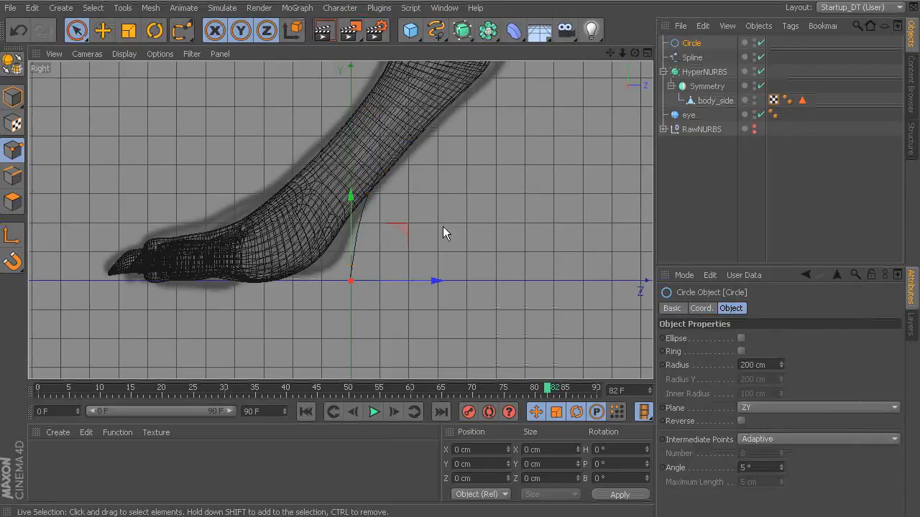
{"action": "scroll", "coordinate": [477, 204], "scroll_direction": "down", "scroll_amount": 4}
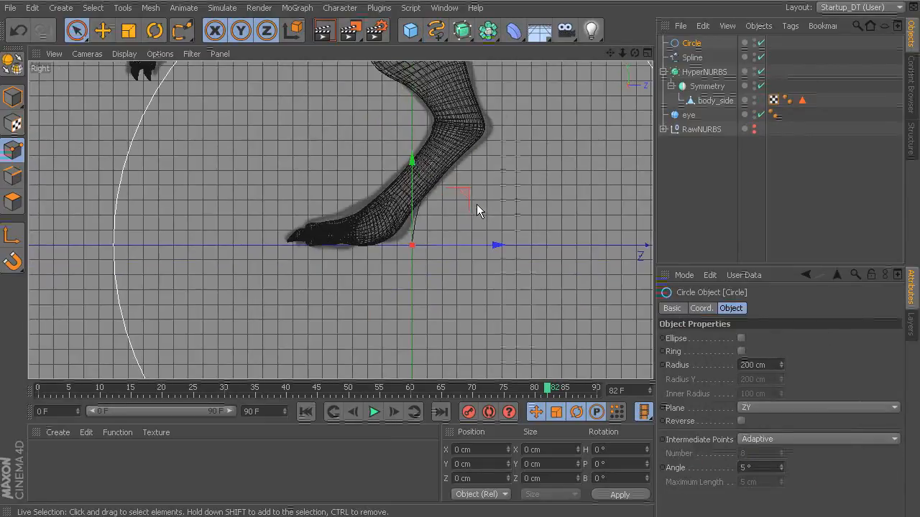
{"action": "double_click", "coordinate": [759, 365]}
{"action": "type", "text": "10"}
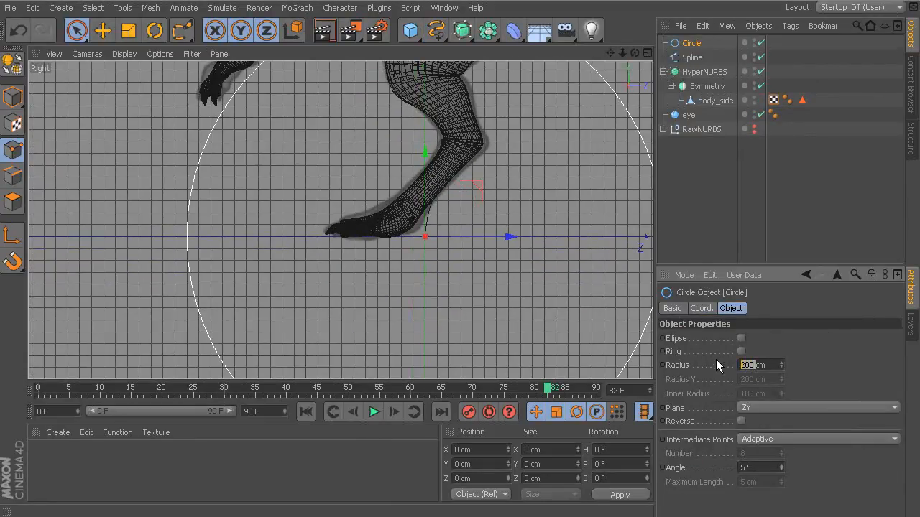
{"action": "key", "text": "Return"}
{"action": "middle_click_drag", "start_coordinate": [500, 254], "coordinate": [400, 242], "text": "alt"}
{"action": "right_click_drag", "start_coordinate": [401, 242], "coordinate": [515, 257], "text": "alt"}
{"action": "middle_click_drag", "start_coordinate": [483, 248], "coordinate": [518, 287], "text": "alt"}
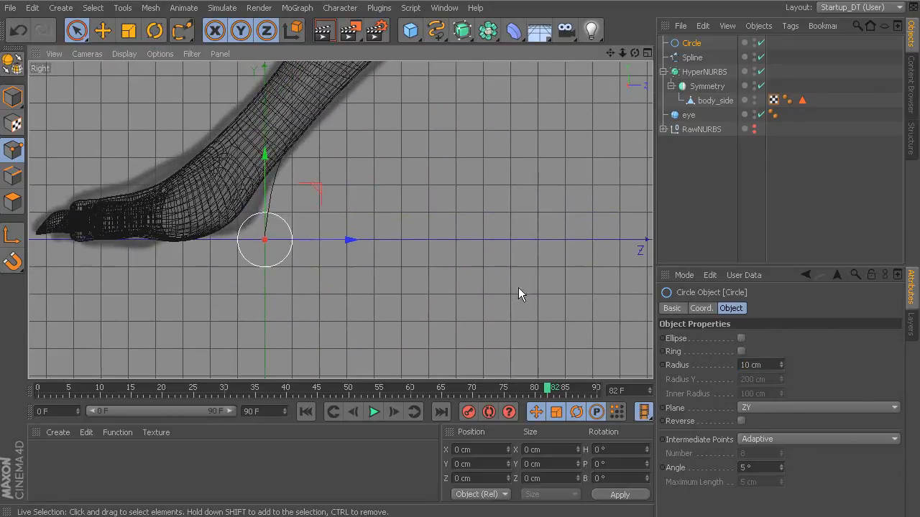
Add a Sweep NURBS and nest the circle and the drawn spline under it as profile and path.
{"action": "left_click", "coordinate": [488, 31]}
{"action": "left_click", "coordinate": [463, 33]}
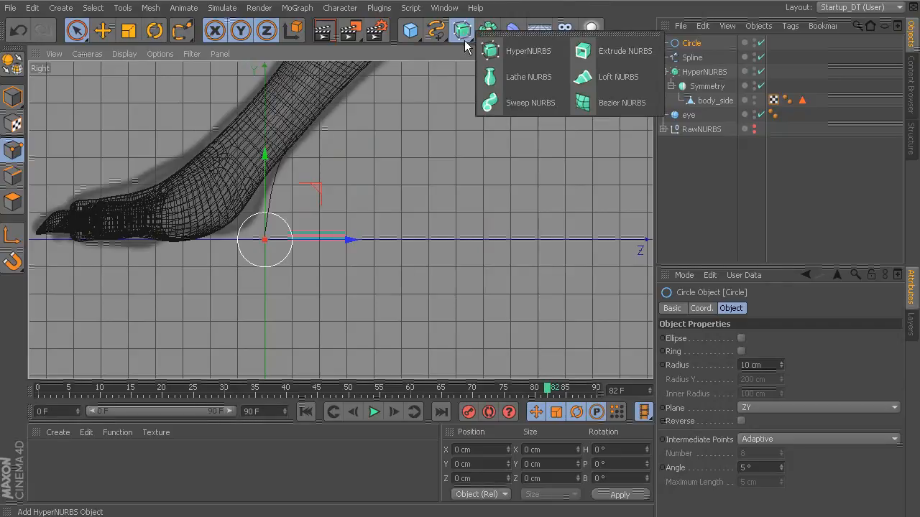
{"action": "left_click", "coordinate": [501, 101]}
{"action": "mouse_move", "coordinate": [700, 58]}
{"action": "left_mouse_down"}
{"action": "mouse_move", "coordinate": [705, 45]}
{"action": "mouse_move", "coordinate": [703, 62]}
{"action": "left_mouse_up"}
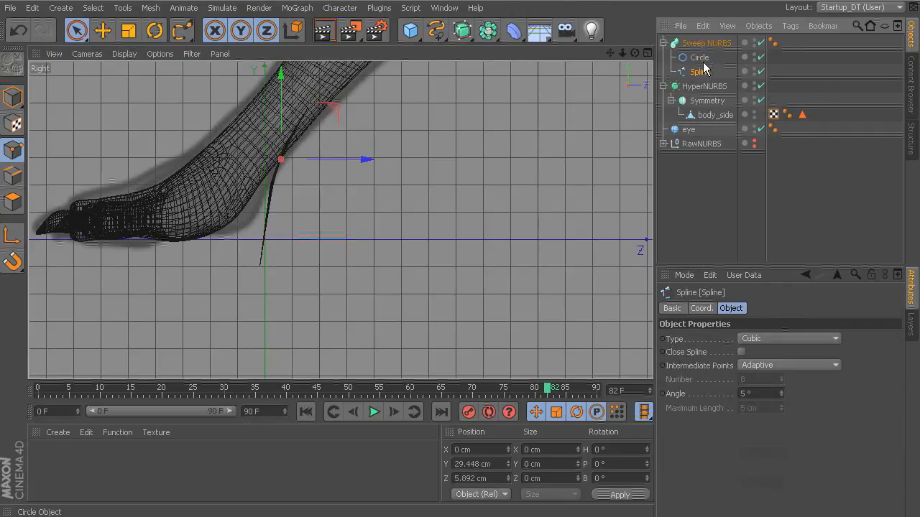
Set the swept circle's plane to XY.
{"action": "left_click", "coordinate": [702, 63]}
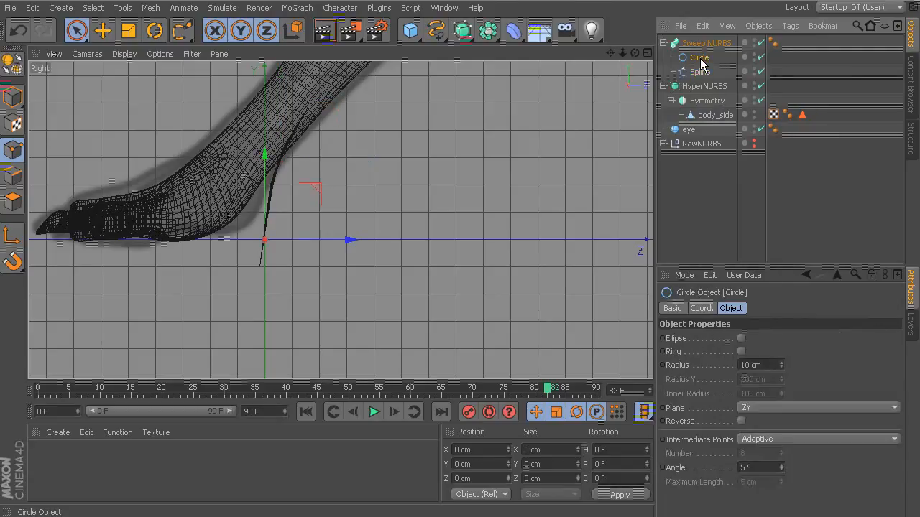
{"action": "left_click", "coordinate": [781, 403]}
{"action": "left_click", "coordinate": [779, 420]}
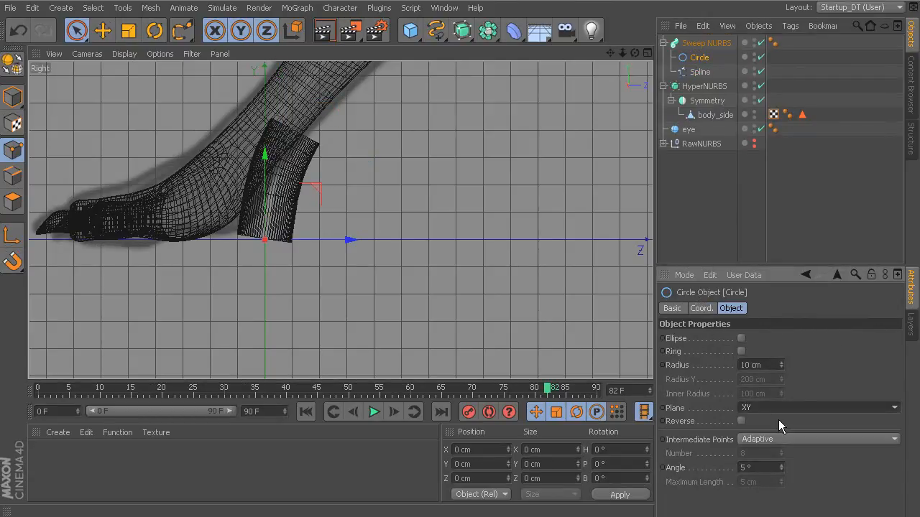
Taper the Sweep NURBS toward its tip by setting its End Scale to 13 %.
{"action": "right_click_drag", "start_coordinate": [513, 230], "coordinate": [577, 240], "text": "alt"}
{"action": "middle_click_drag", "start_coordinate": [497, 208], "coordinate": [543, 219], "text": "alt"}
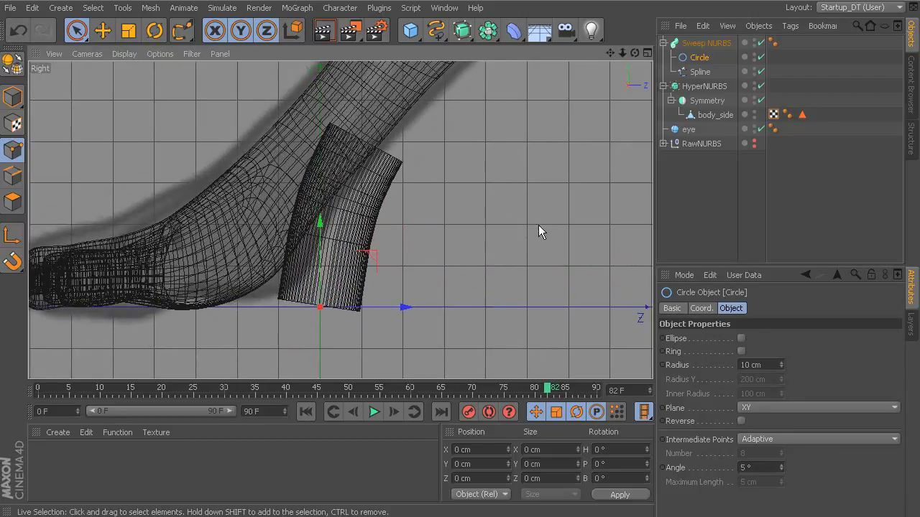
{"action": "left_click", "coordinate": [704, 44]}
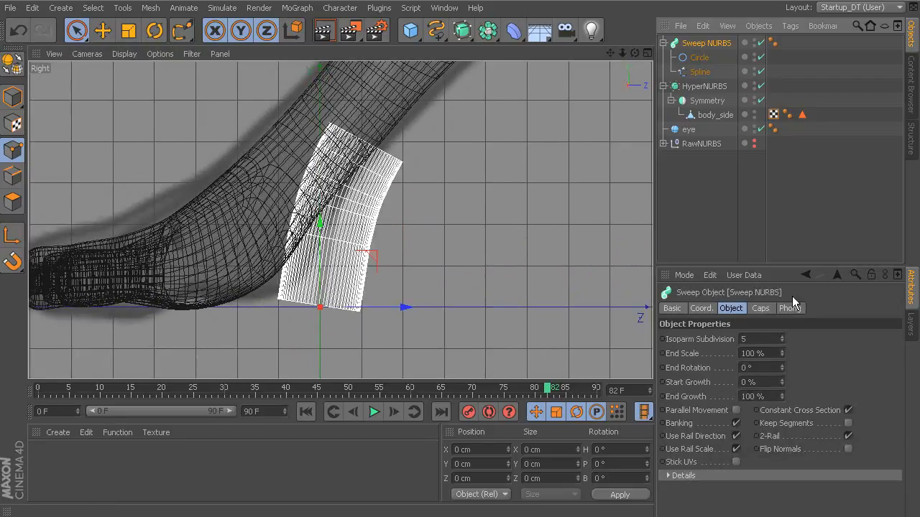
{"action": "left_click_drag", "start_coordinate": [782, 353], "coordinate": [723, 353]}
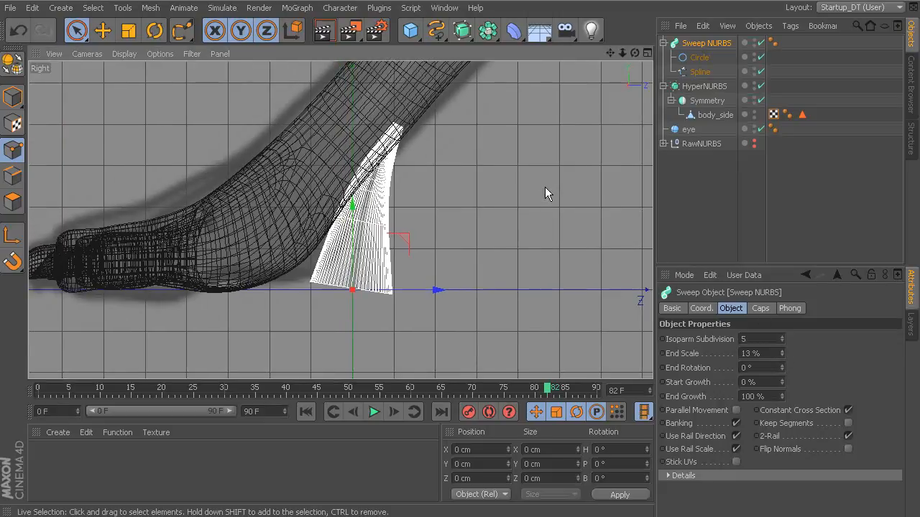
Inspect the tapered sweep between the feet from several angles in the perspective view.
{"action": "middle_click", "coordinate": [545, 190]}
{"action": "middle_click", "coordinate": [246, 151]}
{"action": "middle_click_drag", "start_coordinate": [338, 220], "coordinate": [381, 61], "text": "alt"}
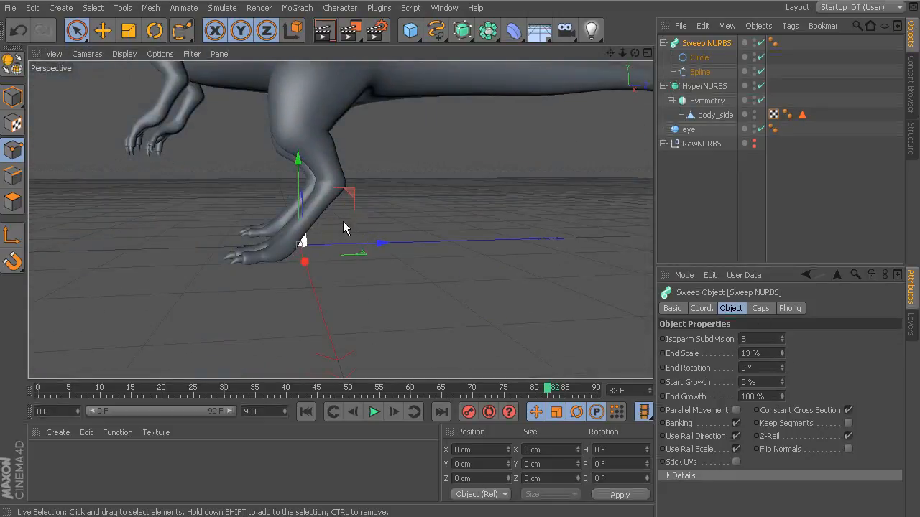
{"action": "right_click_drag", "start_coordinate": [342, 223], "coordinate": [360, 223], "text": "alt"}
{"action": "left_click_drag", "start_coordinate": [360, 223], "coordinate": [390, 246], "text": "alt"}
{"action": "right_click_drag", "start_coordinate": [390, 246], "coordinate": [125, 174], "text": "alt"}
{"action": "left_click_drag", "start_coordinate": [125, 175], "coordinate": [247, 212], "text": "alt"}
{"action": "middle_click_drag", "start_coordinate": [451, 271], "coordinate": [284, 240], "text": "alt"}
{"action": "right_click_drag", "start_coordinate": [283, 240], "coordinate": [424, 265], "text": "alt"}
{"action": "left_click_drag", "start_coordinate": [424, 266], "coordinate": [495, 283], "text": "alt"}
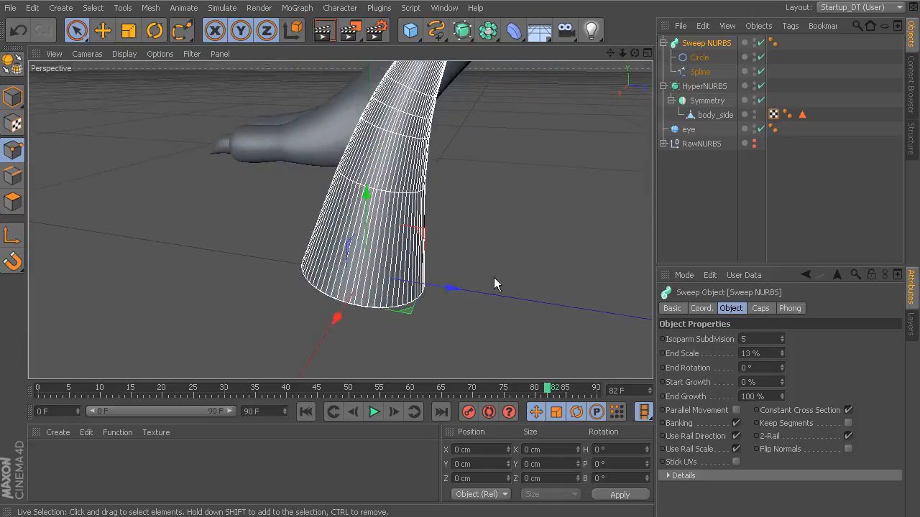
Turn the sweep's circle profile into an ellipse with a Radius Y of 10 cm.
{"action": "left_click", "coordinate": [699, 57]}
{"action": "left_click_drag", "start_coordinate": [532, 256], "coordinate": [606, 281], "text": "alt"}
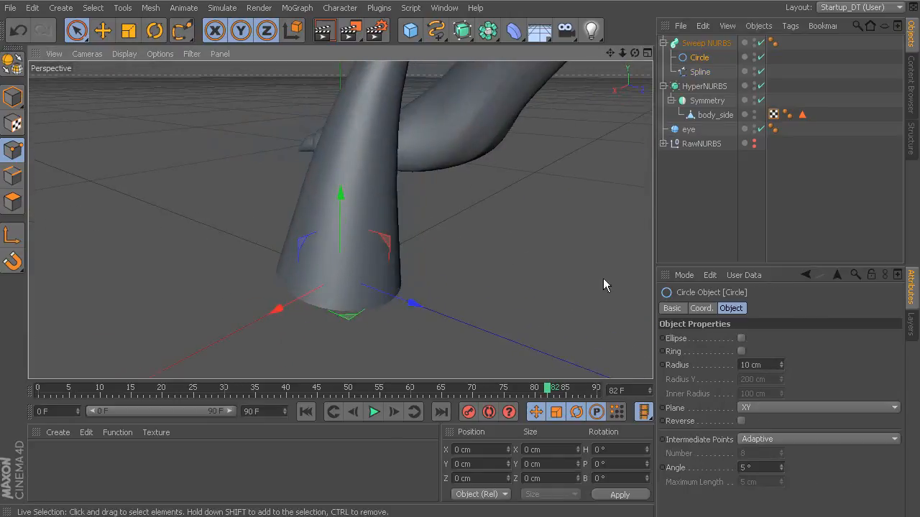
{"action": "left_click", "coordinate": [741, 339]}
{"action": "right_click_drag", "start_coordinate": [579, 298], "coordinate": [508, 294], "text": "alt"}
{"action": "left_click_drag", "start_coordinate": [754, 375], "coordinate": [732, 381]}
{"action": "type", "text": "1"}
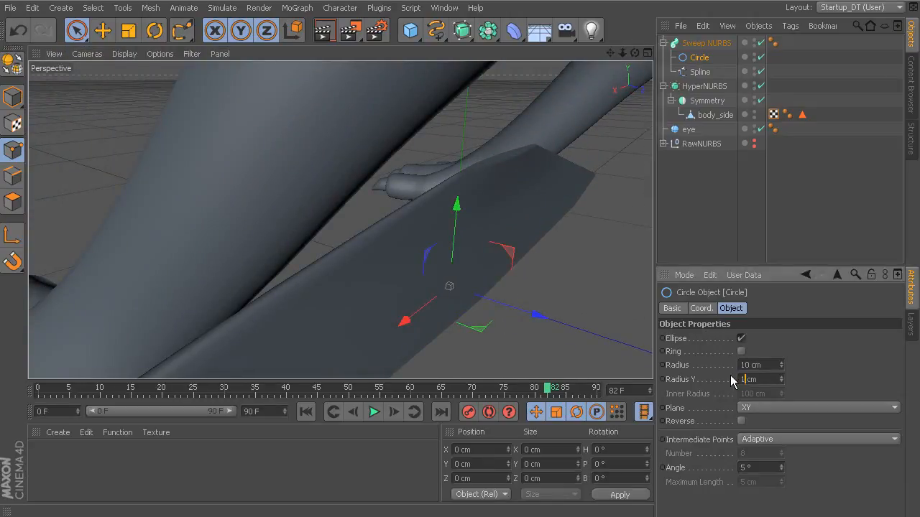
{"action": "type", "text": "0"}
{"action": "key", "text": "Return"}
Try a different Radius for the ellipse profile and undo the change.
{"action": "left_click_drag", "start_coordinate": [503, 304], "coordinate": [345, 206], "text": "alt"}
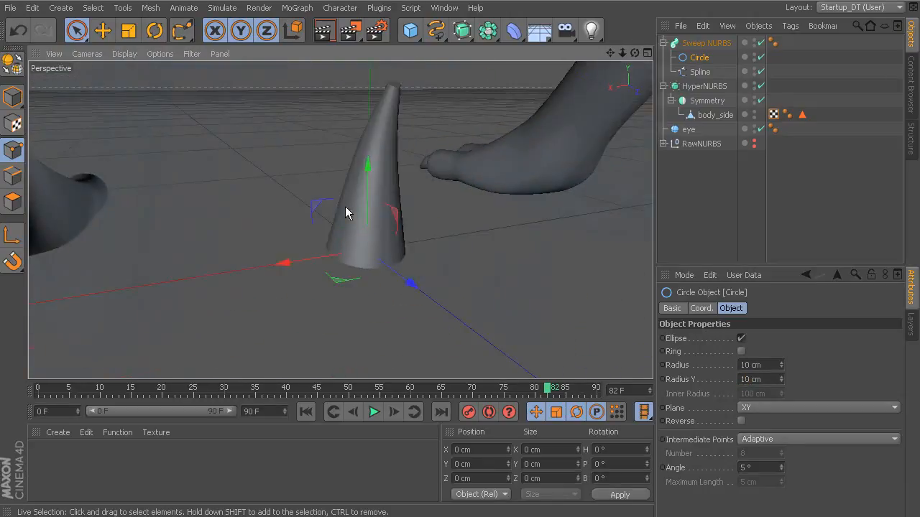
{"action": "right_click_drag", "start_coordinate": [344, 206], "coordinate": [467, 241], "text": "alt"}
{"action": "left_click_drag", "start_coordinate": [782, 364], "coordinate": [782, 369]}
{"action": "key", "text": "ctrl+z"}
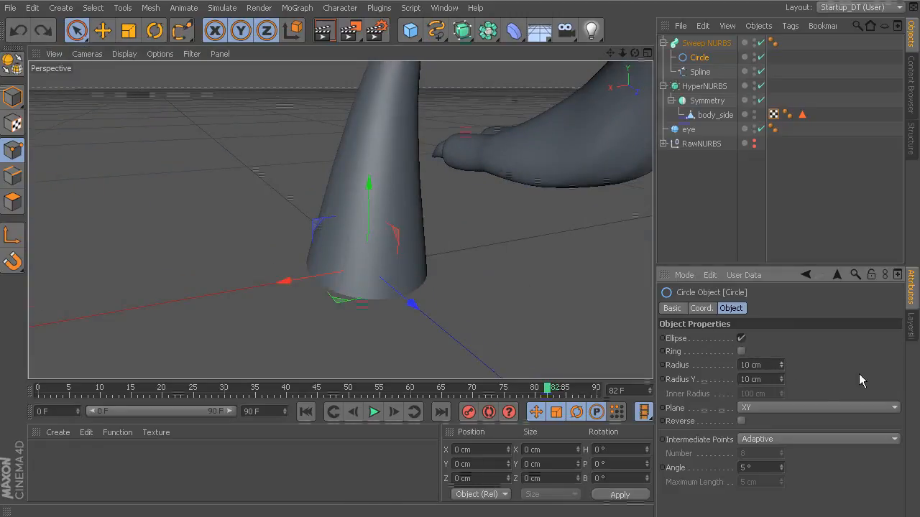
Flatten the sweep's elliptical circle profile by setting its Radius Y to 6 cm.
{"action": "left_click_drag", "start_coordinate": [781, 378], "coordinate": [781, 382]}
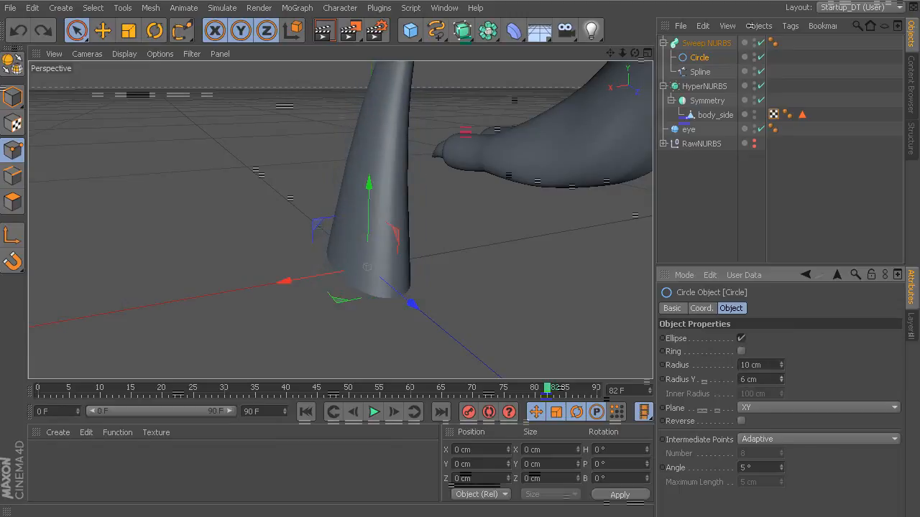
{"action": "left_click_drag", "start_coordinate": [526, 217], "coordinate": [516, 251], "text": "alt"}
Set the Sweep NURBS's start cap to None and its end to Fillet Cap with Constrain enabled.
{"action": "left_click", "coordinate": [705, 44]}
{"action": "left_click", "coordinate": [760, 308]}
{"action": "left_click", "coordinate": [737, 341]}
{"action": "left_click", "coordinate": [737, 353]}
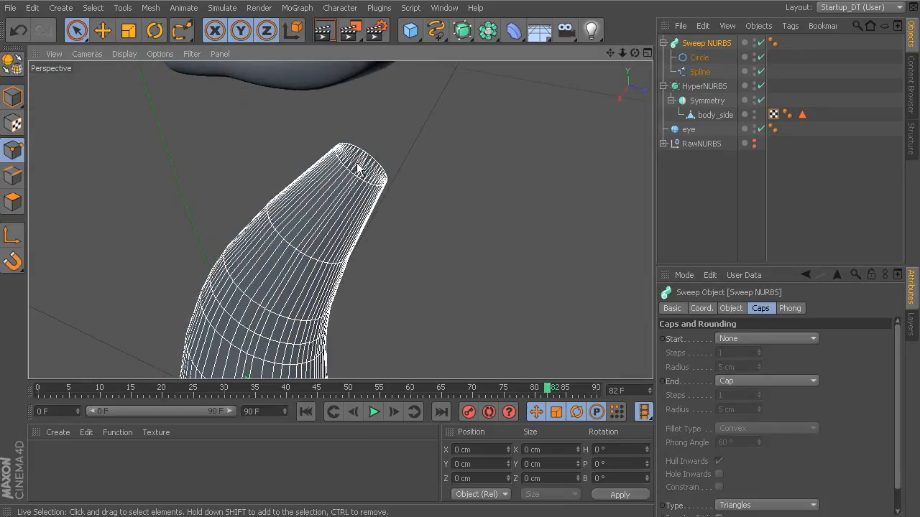
{"action": "left_click", "coordinate": [740, 381]}
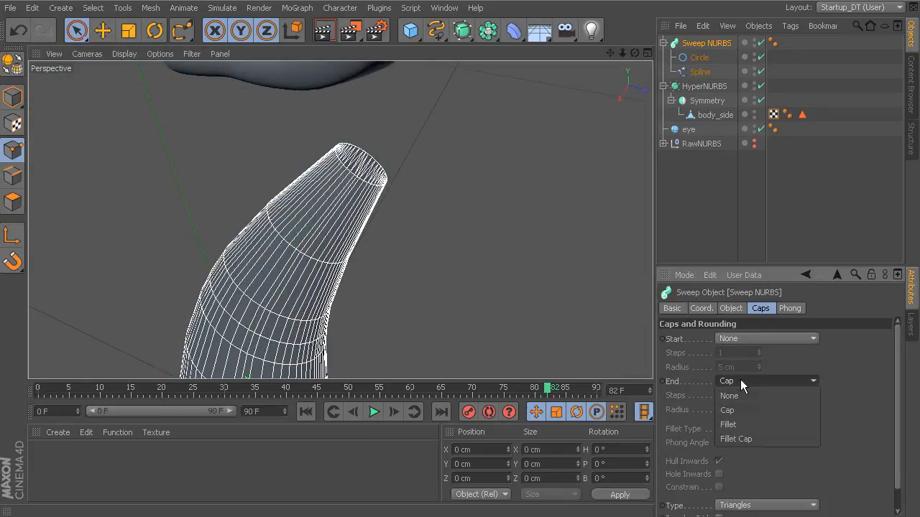
{"action": "left_click", "coordinate": [750, 438]}
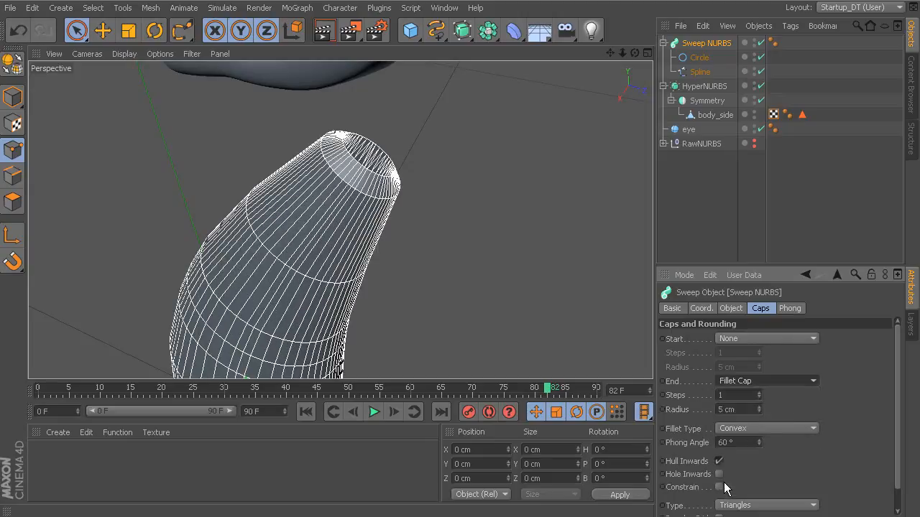
{"action": "left_click", "coordinate": [719, 488]}
Round the spike's tip by setting the end fillet to a 3 cm Radius and 3 Steps.
{"action": "left_click_drag", "start_coordinate": [460, 253], "coordinate": [524, 255], "text": "alt"}
{"action": "left_click", "coordinate": [759, 412]}
{"action": "left_click", "coordinate": [759, 412]}
{"action": "left_click", "coordinate": [759, 393]}
{"action": "left_click", "coordinate": [760, 393]}
{"action": "scroll", "coordinate": [524, 281], "scroll_direction": "up", "scroll_amount": 2}
{"action": "left_click_drag", "start_coordinate": [524, 281], "coordinate": [539, 298], "text": "alt"}
{"action": "right_click_drag", "start_coordinate": [549, 295], "coordinate": [415, 182], "text": "alt"}
{"action": "left_click_drag", "start_coordinate": [415, 181], "coordinate": [404, 220], "text": "alt"}
Lower the circle profile's density by setting its Intermediate Points to Uniform with a Number of 1.
{"action": "left_click", "coordinate": [698, 57]}
{"action": "left_click", "coordinate": [700, 72]}
{"action": "left_click", "coordinate": [706, 44]}
{"action": "left_click_drag", "start_coordinate": [544, 130], "coordinate": [587, 197], "text": "alt"}
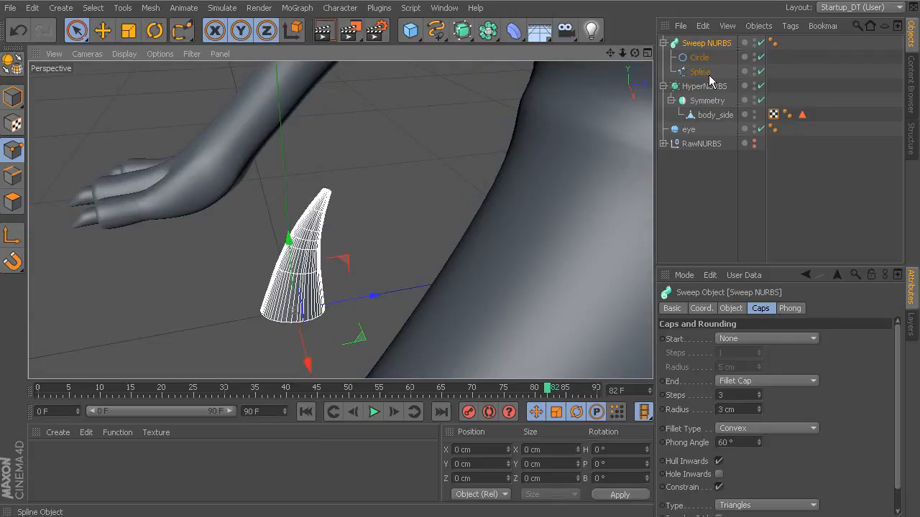
{"action": "left_click", "coordinate": [698, 58]}
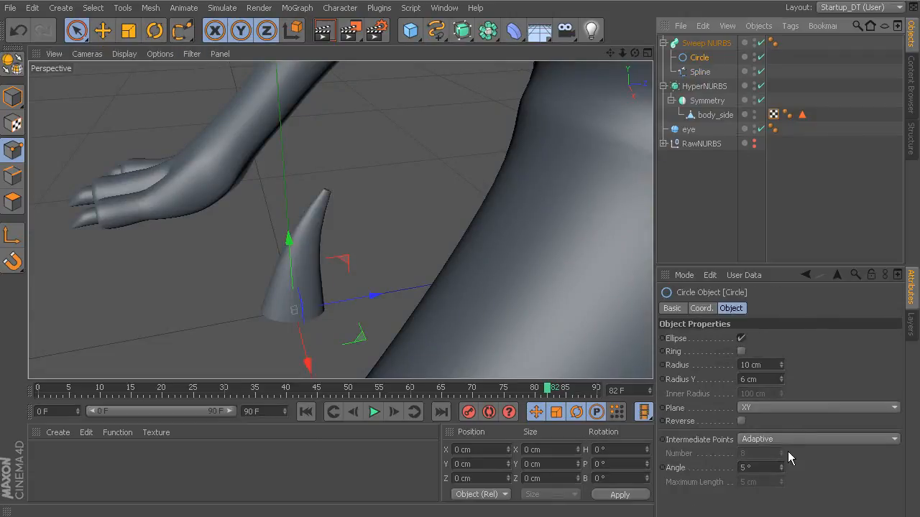
{"action": "left_click_drag", "start_coordinate": [379, 294], "coordinate": [419, 202], "text": "alt"}
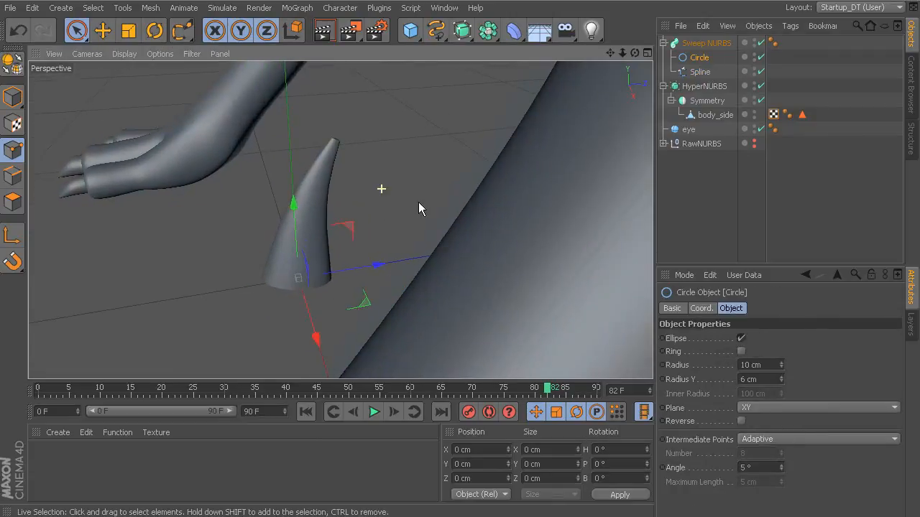
{"action": "left_click", "coordinate": [792, 438]}
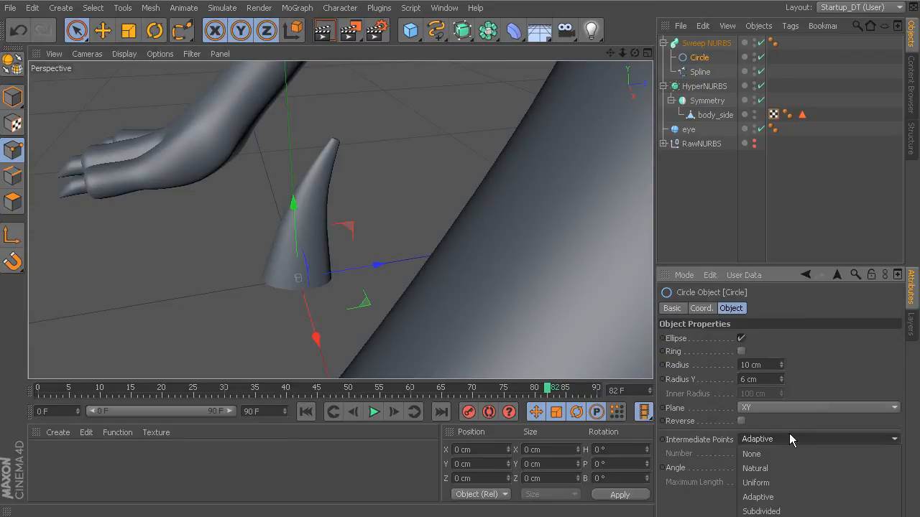
{"action": "left_click", "coordinate": [782, 483]}
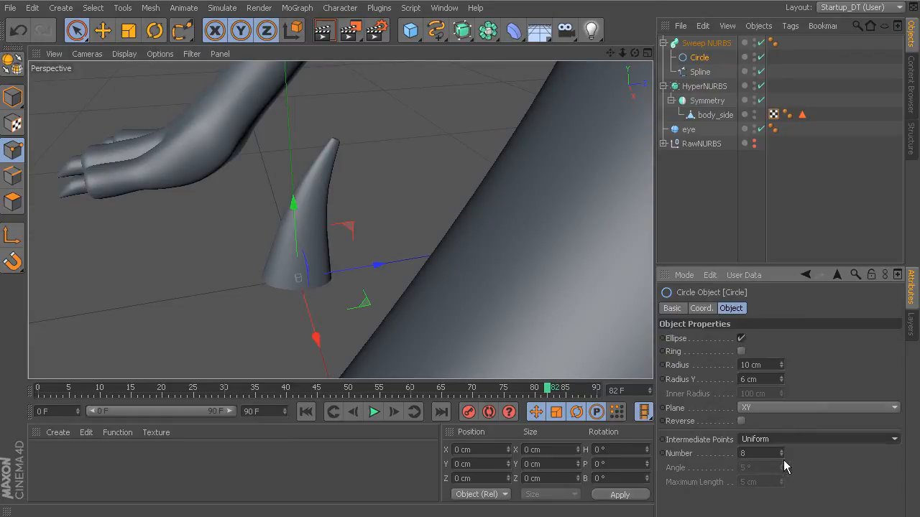
{"action": "left_click", "coordinate": [783, 455]}
{"action": "left_click", "coordinate": [782, 456]}
{"action": "left_click", "coordinate": [782, 456]}
{"action": "left_click", "coordinate": [783, 455]}
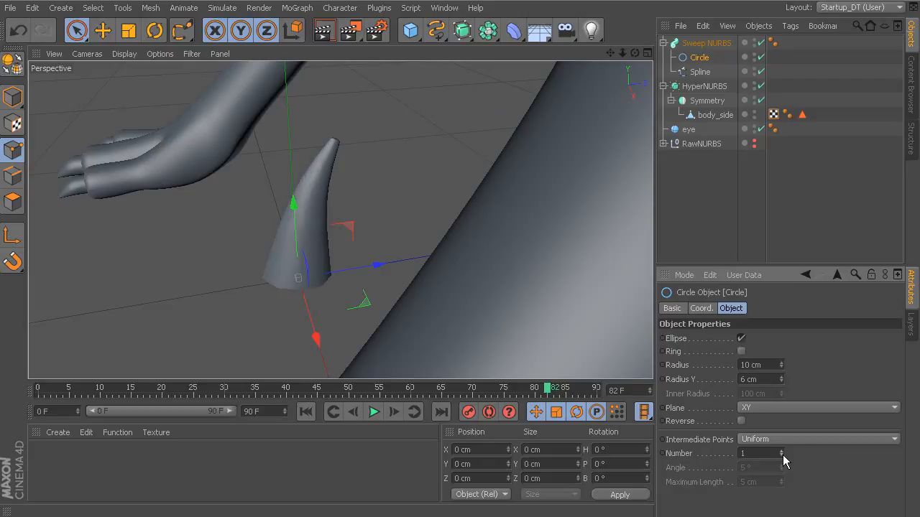
Collapse the Sweep NURBS hierarchy and rename the object as spike_Sweep NURBS.
{"action": "left_click", "coordinate": [701, 43]}
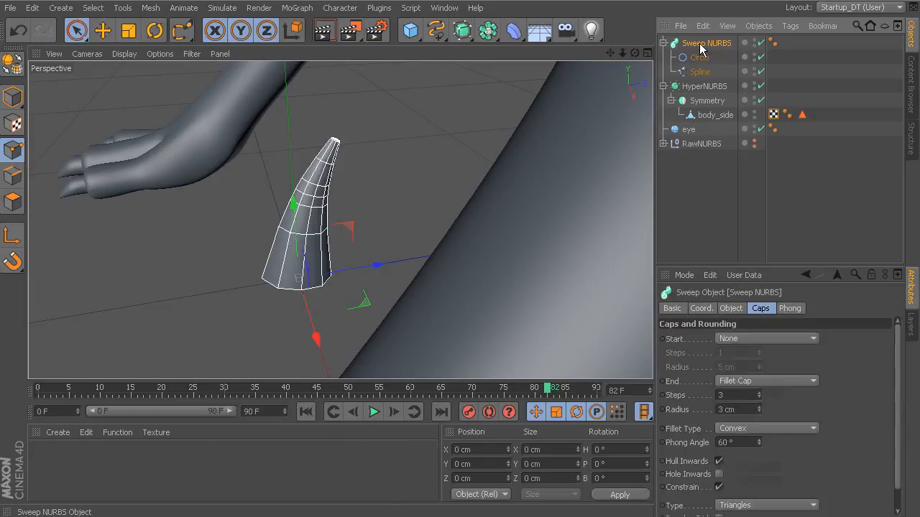
{"action": "left_click_drag", "start_coordinate": [488, 176], "coordinate": [495, 258], "text": "alt"}
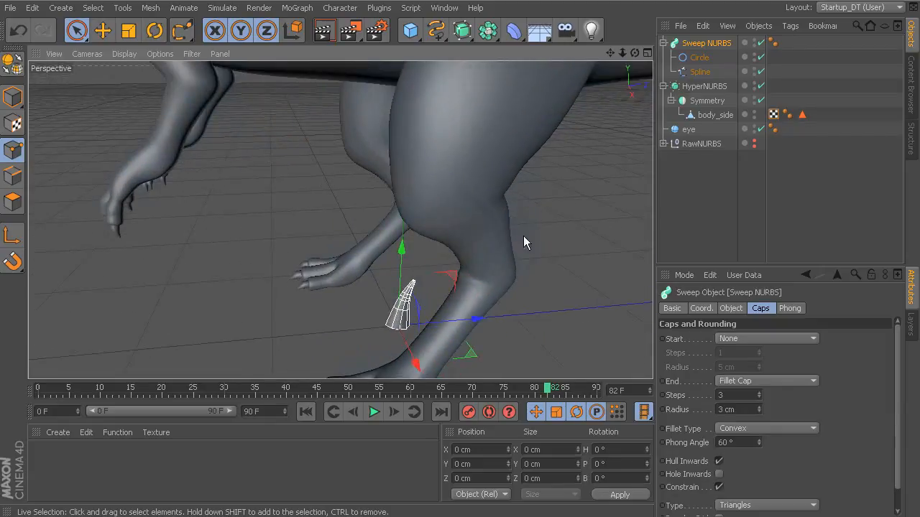
{"action": "left_click", "coordinate": [663, 44]}
{"action": "double_click", "coordinate": [687, 44]}
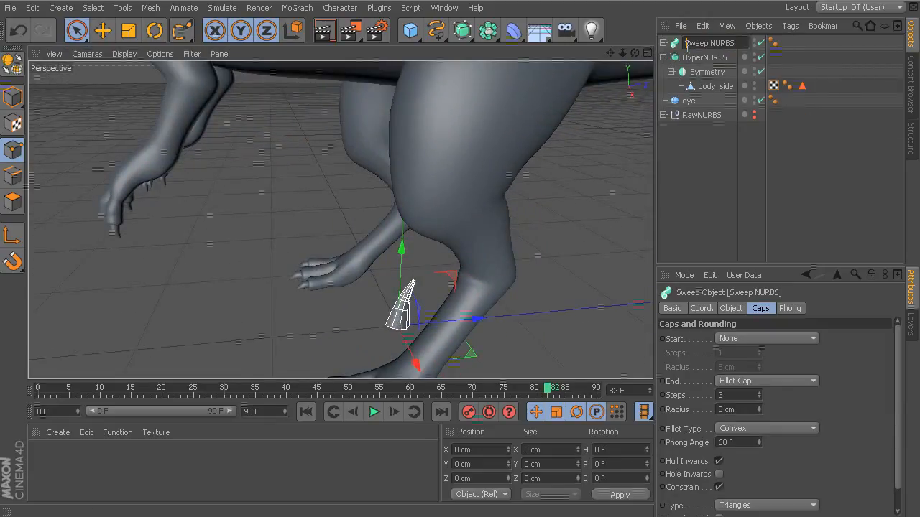
{"action": "type", "text": "spike"}
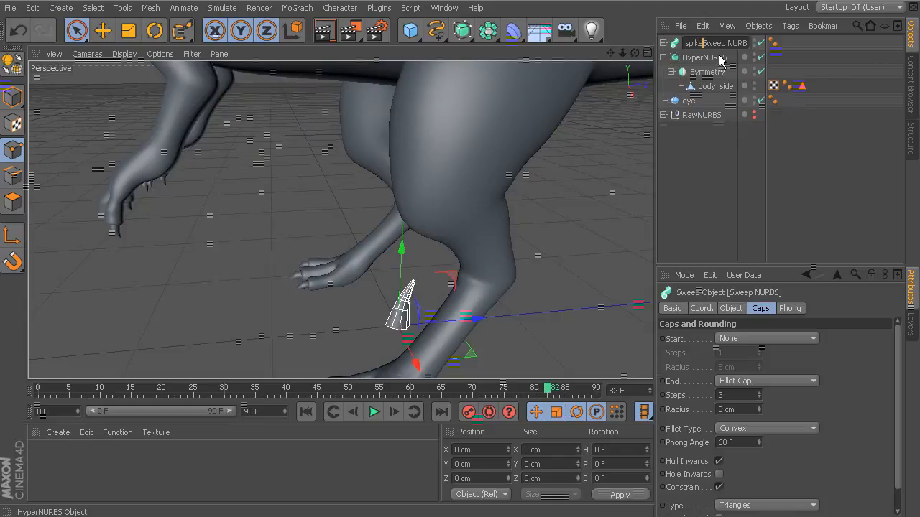
{"action": "type", "text": "_"}
{"action": "key", "text": "Return"}
Examine the dinosaur's neck, sail and tail where the fringe of spikes belongs.
{"action": "right_click_drag", "start_coordinate": [573, 276], "coordinate": [476, 252], "text": "alt"}
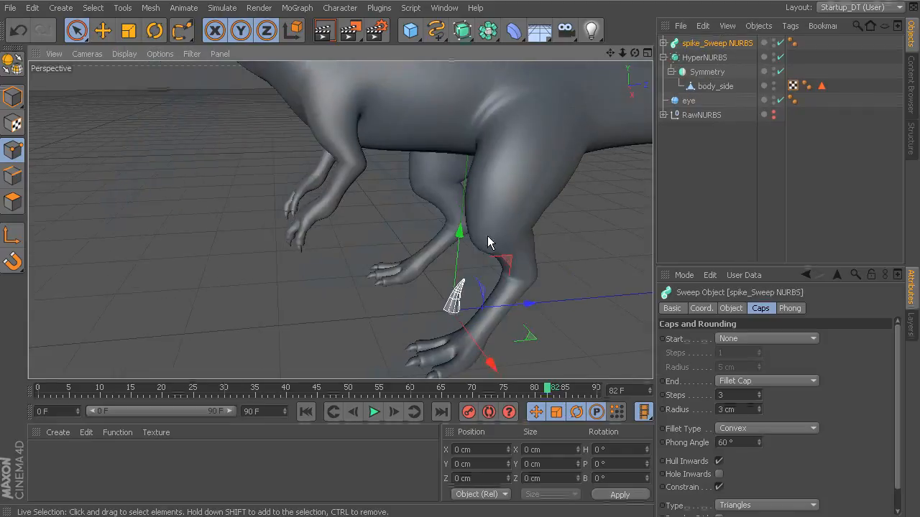
{"action": "middle_click_drag", "start_coordinate": [572, 241], "coordinate": [461, 283], "text": "alt"}
{"action": "right_click_drag", "start_coordinate": [341, 221], "coordinate": [335, 262], "text": "alt"}
{"action": "left_click_drag", "start_coordinate": [335, 260], "coordinate": [313, 256], "text": "alt"}
{"action": "left_click_drag", "start_coordinate": [494, 239], "coordinate": [471, 282], "text": "alt"}
{"action": "right_click_drag", "start_coordinate": [521, 287], "coordinate": [426, 261], "text": "alt"}
{"action": "middle_click_drag", "start_coordinate": [426, 261], "coordinate": [464, 264], "text": "alt"}
{"action": "right_click_drag", "start_coordinate": [465, 263], "coordinate": [524, 277], "text": "alt"}
{"action": "left_click_drag", "start_coordinate": [530, 269], "coordinate": [493, 271], "text": "alt"}
{"action": "middle_click_drag", "start_coordinate": [394, 230], "coordinate": [487, 271], "text": "alt"}
{"action": "mouse_move", "coordinate": [488, 273]}
{"action": "left_mouse_down", "text": "alt"}
{"action": "mouse_move", "coordinate": [504, 350]}
{"action": "mouse_move", "coordinate": [513, 294]}
{"action": "mouse_move", "coordinate": [502, 281]}
{"action": "left_mouse_up", "text": "alt"}
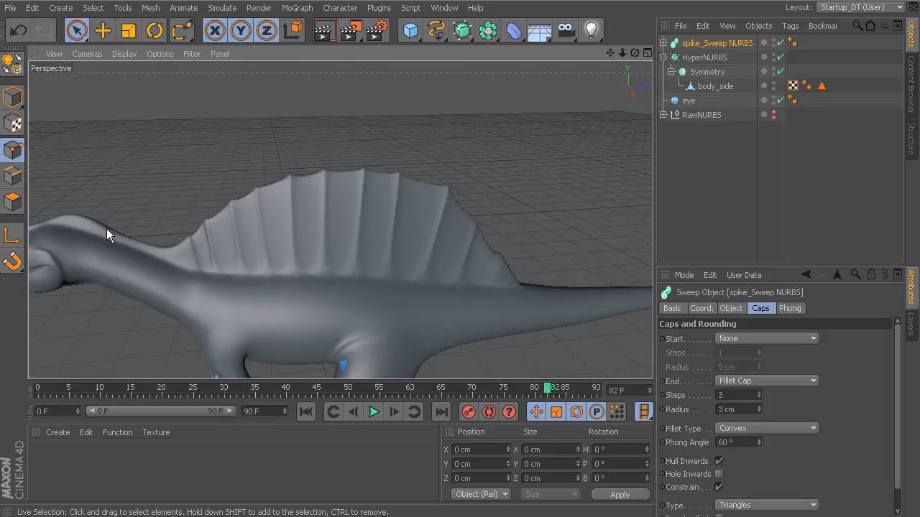
{"action": "left_click_drag", "start_coordinate": [570, 290], "coordinate": [481, 307], "text": "alt"}
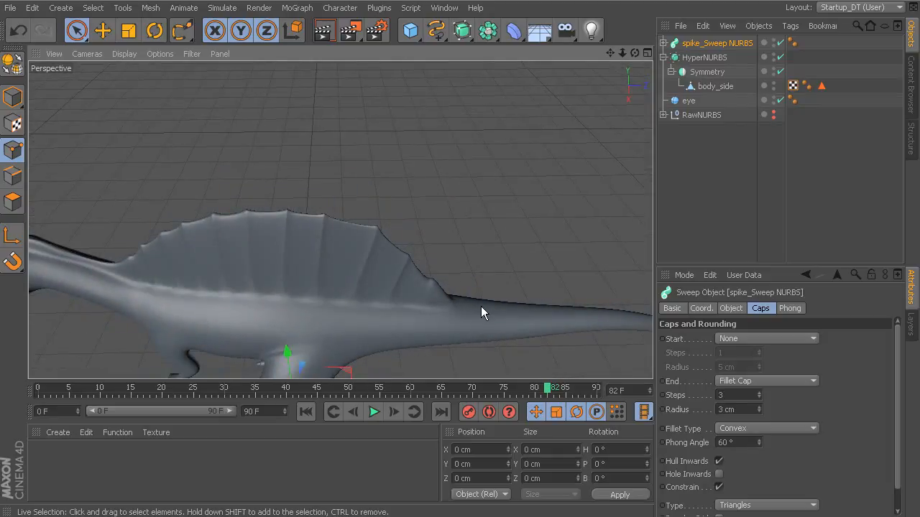
Select the body_side mesh and disable its Symmetry and HyperNURBS generators.
{"action": "left_click", "coordinate": [709, 91]}
{"action": "left_click_drag", "start_coordinate": [560, 187], "coordinate": [603, 199], "text": "alt"}
{"action": "left_click", "coordinate": [781, 72]}
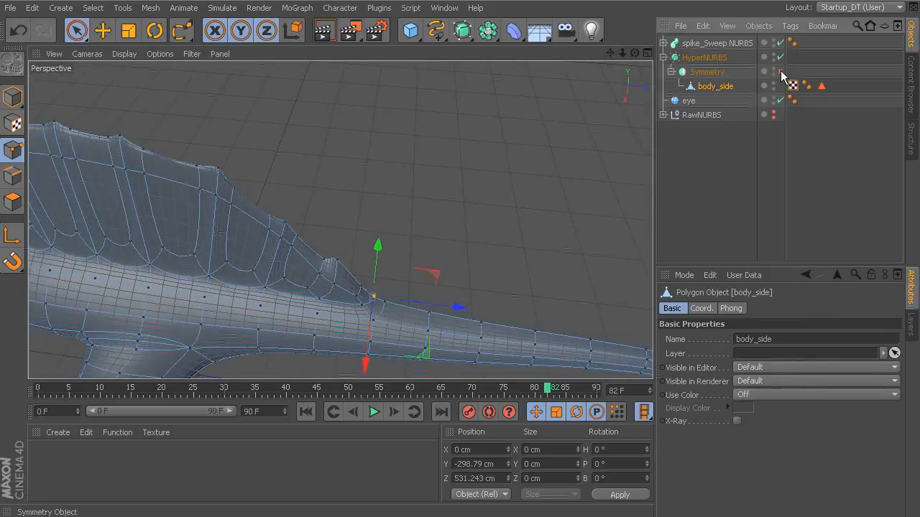
{"action": "left_click", "coordinate": [781, 58]}
{"action": "left_click_drag", "start_coordinate": [529, 184], "coordinate": [506, 217], "text": "alt"}
Select the whole edge loop of body_side running along the tail, sail and neck in edge mode.
{"action": "left_click", "coordinate": [12, 176]}
{"action": "left_click", "coordinate": [464, 263]}
{"action": "left_click", "coordinate": [103, 31]}
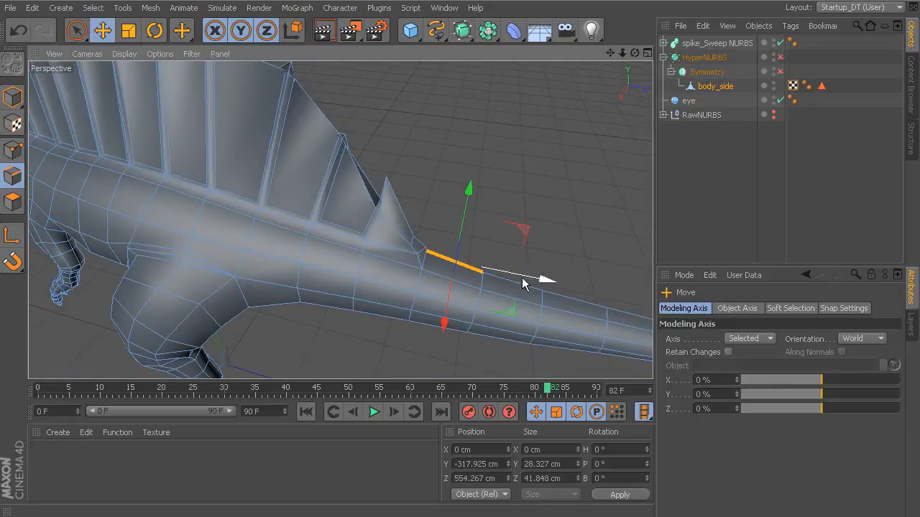
{"action": "double_click", "coordinate": [519, 289]}
{"action": "right_click_drag", "start_coordinate": [493, 238], "coordinate": [339, 219], "text": "alt"}
{"action": "left_click_drag", "start_coordinate": [339, 220], "coordinate": [492, 241], "text": "alt"}
{"action": "middle_click_drag", "start_coordinate": [376, 213], "coordinate": [398, 242], "text": "alt"}
{"action": "right_click_drag", "start_coordinate": [399, 242], "coordinate": [550, 292], "text": "alt"}
{"action": "left_click_drag", "start_coordinate": [550, 292], "coordinate": [192, 163], "text": "alt"}
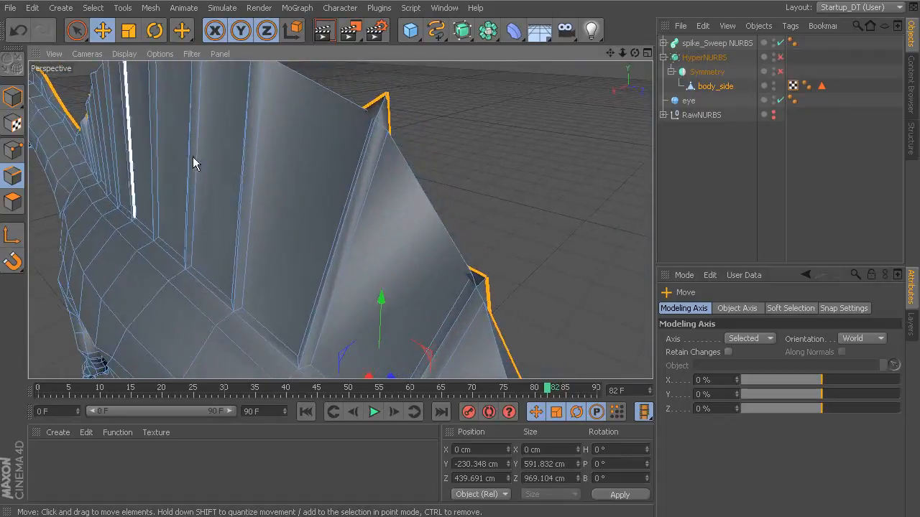
Check the individual points on the upper edge of the sail's rear ribs in point mode.
{"action": "left_click", "coordinate": [76, 30]}
{"action": "left_click", "coordinate": [12, 150]}
{"action": "left_click_drag", "start_coordinate": [492, 256], "coordinate": [390, 179], "text": "alt"}
{"action": "left_click", "coordinate": [390, 179]}
{"action": "left_click", "coordinate": [300, 290]}
{"action": "left_click_drag", "start_coordinate": [343, 142], "coordinate": [366, 328]}
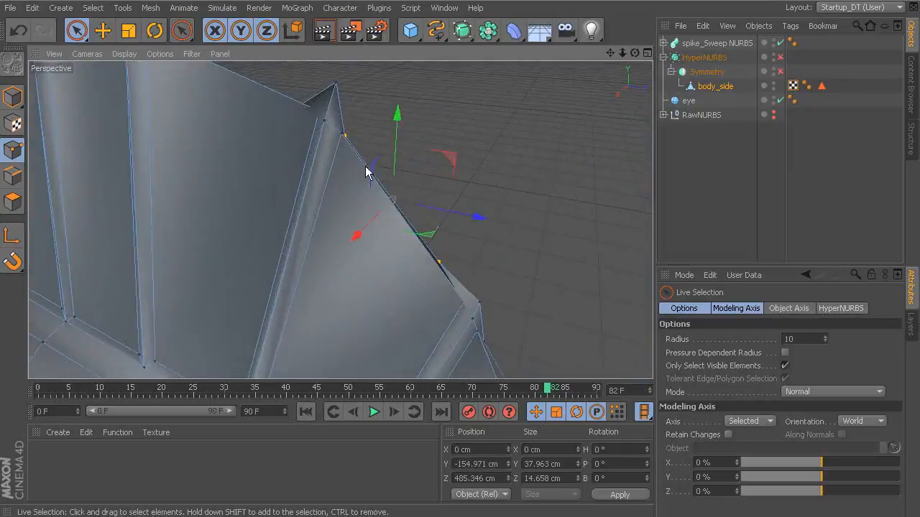
{"action": "left_click_drag", "start_coordinate": [418, 252], "coordinate": [460, 322], "text": "alt"}
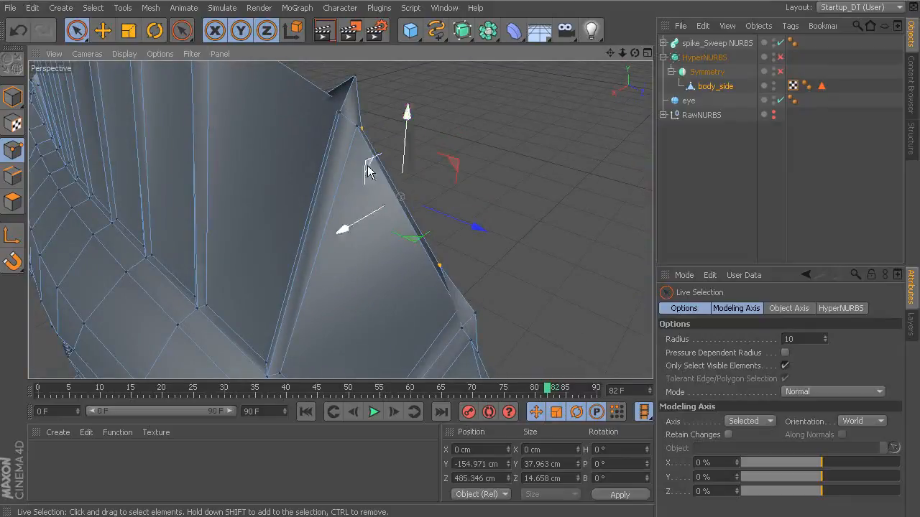
{"action": "left_click", "coordinate": [357, 128]}
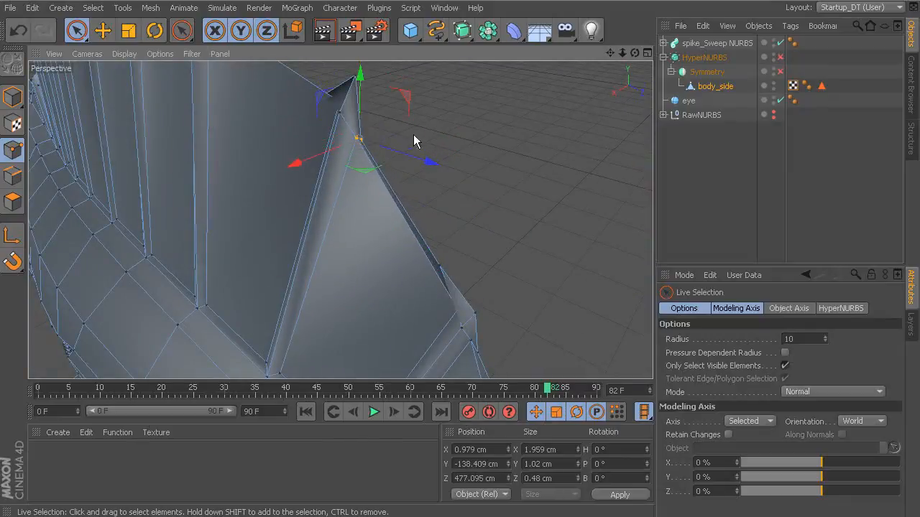
{"action": "scroll", "coordinate": [384, 158], "scroll_direction": "up", "scroll_amount": 3}
{"action": "left_click", "coordinate": [469, 173]}
{"action": "left_click", "coordinate": [346, 117]}
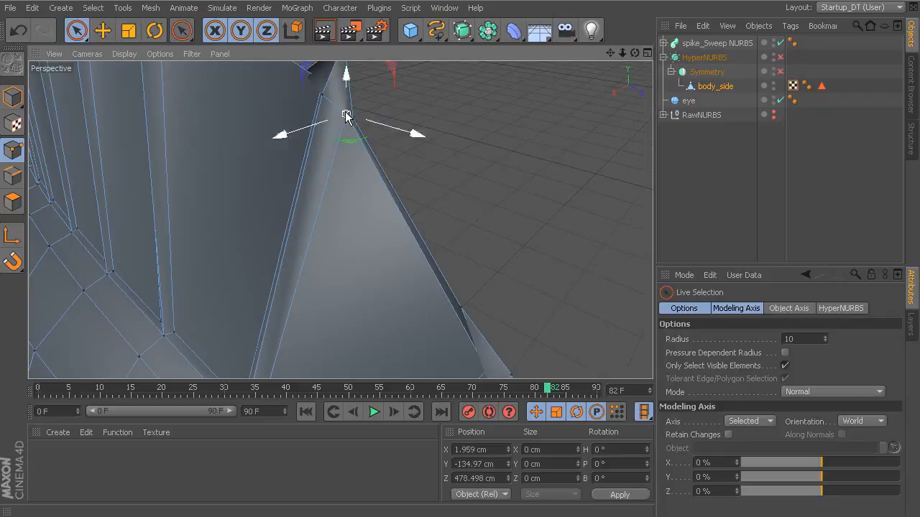
Examine the points around the neighbouring rib tips along the sail's upper edge.
{"action": "left_click_drag", "start_coordinate": [347, 86], "coordinate": [520, 273], "text": "alt"}
{"action": "left_click", "coordinate": [482, 320]}
{"action": "left_click_drag", "start_coordinate": [499, 324], "coordinate": [342, 129], "text": "alt"}
{"action": "left_click", "coordinate": [473, 276]}
{"action": "left_click_drag", "start_coordinate": [312, 79], "coordinate": [312, 94]}
{"action": "left_click", "coordinate": [447, 213]}
{"action": "left_click_drag", "start_coordinate": [447, 213], "coordinate": [448, 187], "text": "alt"}
{"action": "left_click_drag", "start_coordinate": [499, 226], "coordinate": [480, 225]}
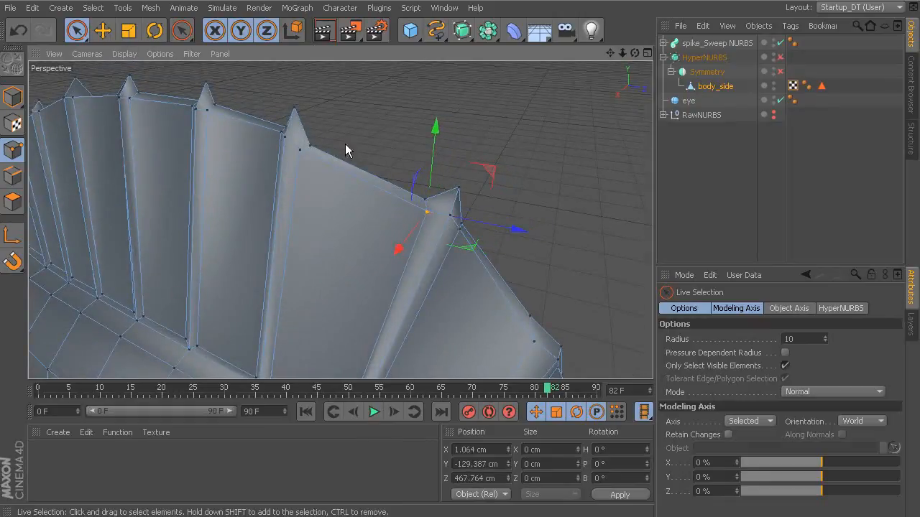
Convert the selected centreline edge loop of body_side into a spline with Edge to Spline.
{"action": "left_click", "coordinate": [13, 175]}
{"action": "right_click_drag", "start_coordinate": [544, 210], "coordinate": [432, 188], "text": "alt"}
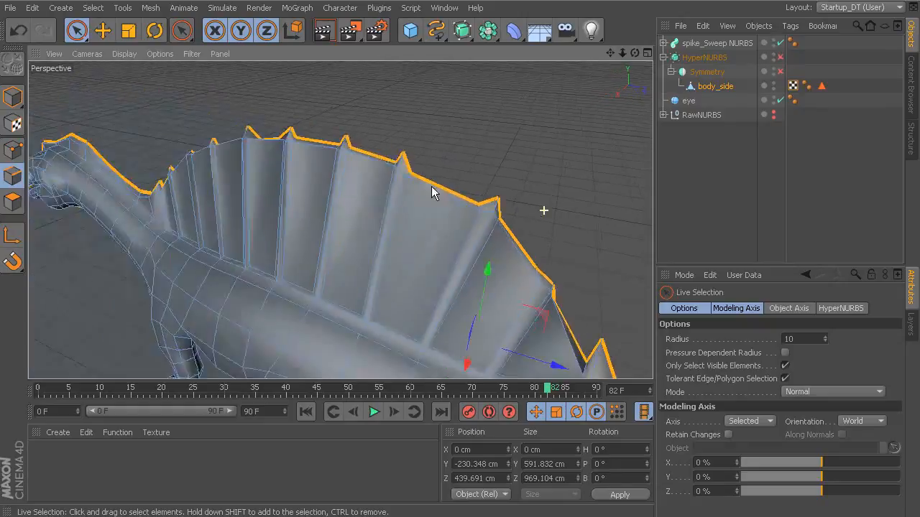
{"action": "middle_click_drag", "start_coordinate": [468, 229], "coordinate": [384, 171], "text": "alt"}
{"action": "right_click_drag", "start_coordinate": [447, 185], "coordinate": [374, 161], "text": "alt"}
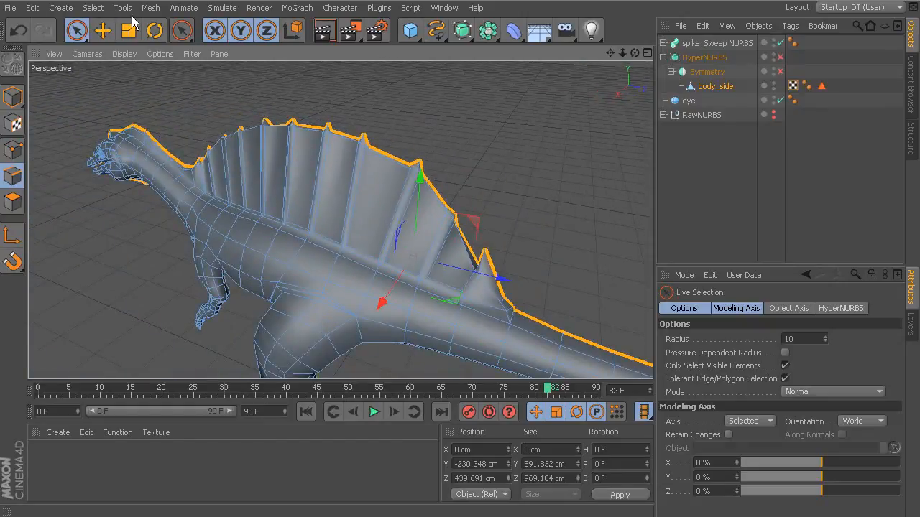
{"action": "left_click", "coordinate": [150, 8]}
{"action": "mouse_move", "coordinate": [162, 32]}
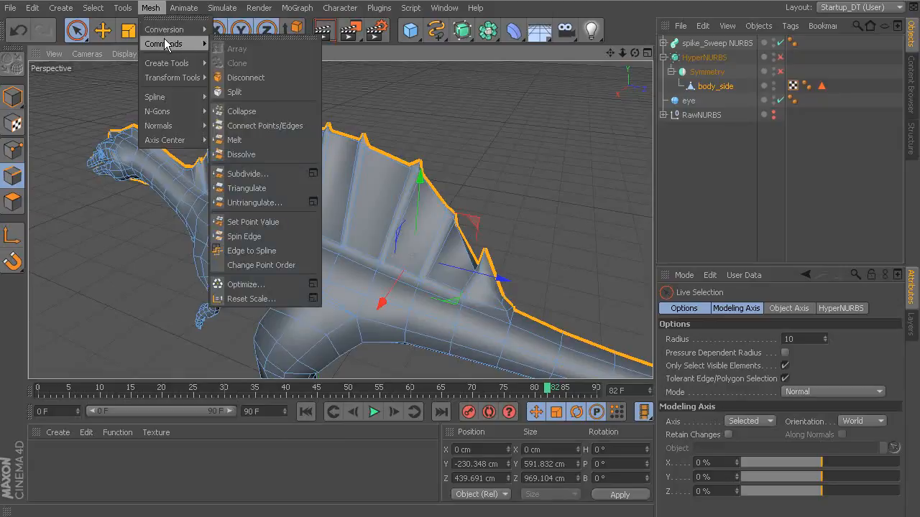
{"action": "left_click", "coordinate": [281, 252]}
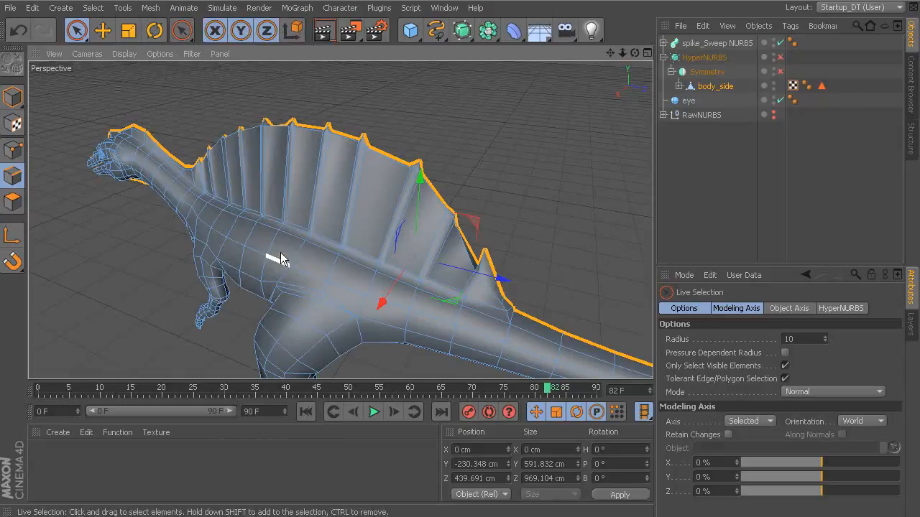
Move body_side.Spline out of body_side to the end of the top level of the object hierarchy.
{"action": "left_click", "coordinate": [678, 86]}
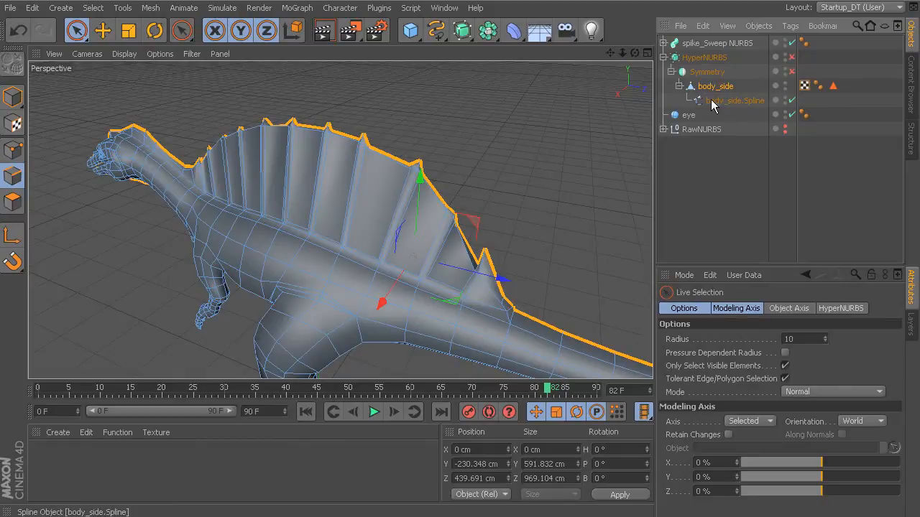
{"action": "left_click_drag", "start_coordinate": [719, 100], "coordinate": [733, 177]}
{"action": "left_click_drag", "start_coordinate": [525, 188], "coordinate": [612, 168], "text": "alt"}
{"action": "left_click_drag", "start_coordinate": [532, 172], "coordinate": [483, 185], "text": "alt"}
{"action": "right_click_drag", "start_coordinate": [483, 185], "coordinate": [523, 189], "text": "alt"}
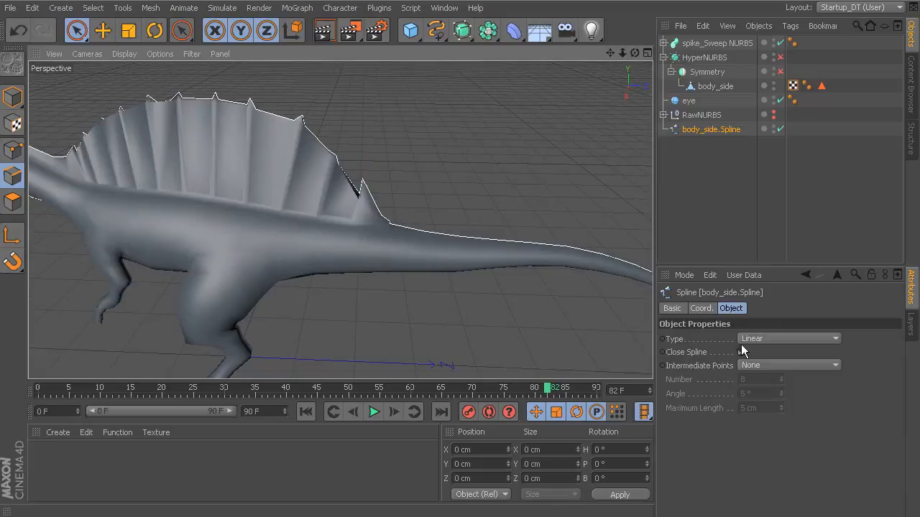
Smooth body_side.Spline by setting its Type to Cubic and its Intermediate Points to Natural with a Number of 4.
{"action": "left_click", "coordinate": [774, 338]}
{"action": "left_click", "coordinate": [768, 365]}
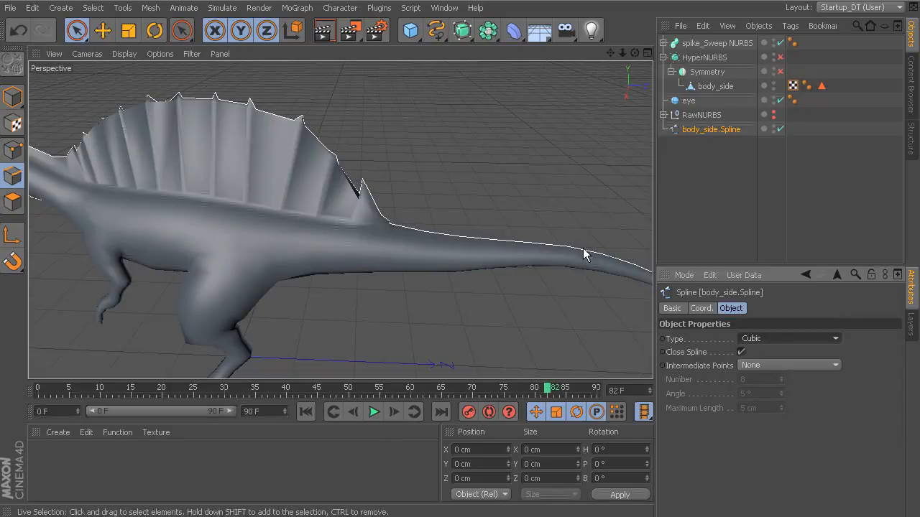
{"action": "left_click", "coordinate": [760, 365]}
{"action": "left_click", "coordinate": [771, 393]}
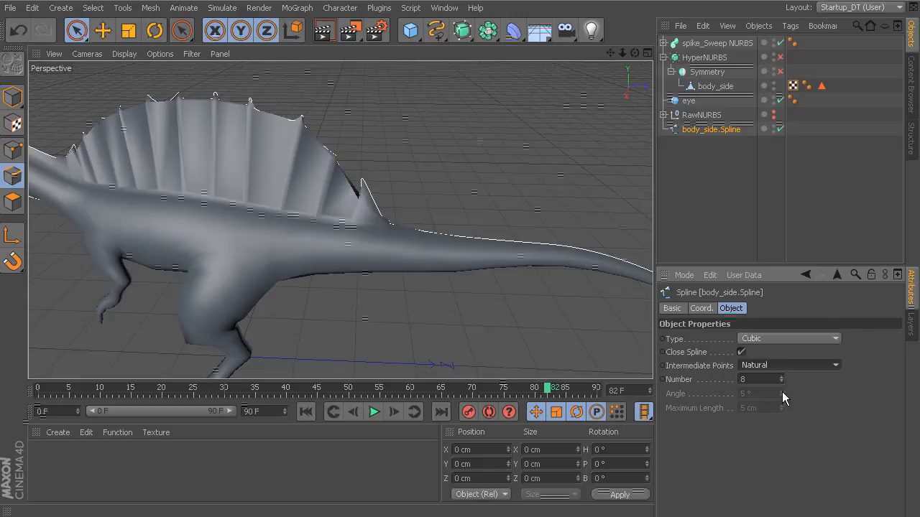
{"action": "left_click", "coordinate": [781, 382]}
{"action": "middle_click_drag", "start_coordinate": [526, 208], "coordinate": [600, 223], "text": "alt"}
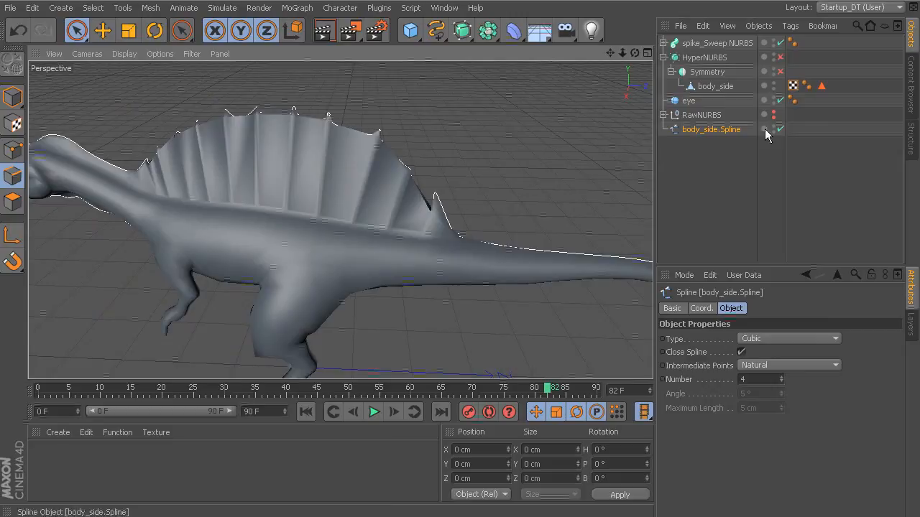
Hide body_side in the viewport and switch to point editing on body_side.Spline around the head.
{"action": "left_click", "coordinate": [775, 85], "text": "alt"}
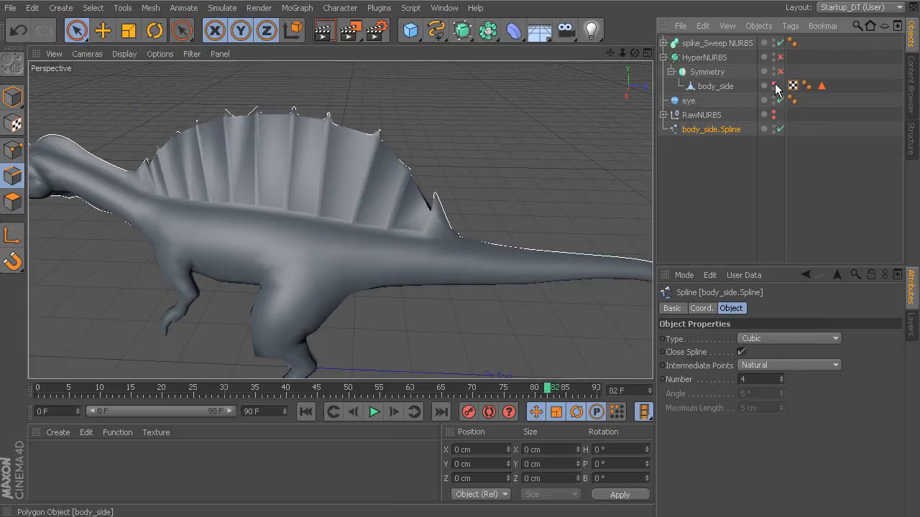
{"action": "left_click", "coordinate": [775, 84], "text": "alt"}
{"action": "middle_click_drag", "start_coordinate": [584, 174], "coordinate": [644, 175], "text": "alt"}
{"action": "right_click_drag", "start_coordinate": [644, 174], "coordinate": [491, 196], "text": "alt"}
{"action": "middle_click_drag", "start_coordinate": [491, 196], "coordinate": [622, 212], "text": "alt"}
{"action": "right_click_drag", "start_coordinate": [454, 216], "coordinate": [586, 227], "text": "alt"}
{"action": "middle_click_drag", "start_coordinate": [345, 199], "coordinate": [495, 236], "text": "alt"}
{"action": "right_click_drag", "start_coordinate": [495, 236], "coordinate": [504, 213], "text": "alt"}
{"action": "middle_click_drag", "start_coordinate": [504, 214], "coordinate": [491, 252], "text": "alt"}
{"action": "left_click", "coordinate": [11, 154]}
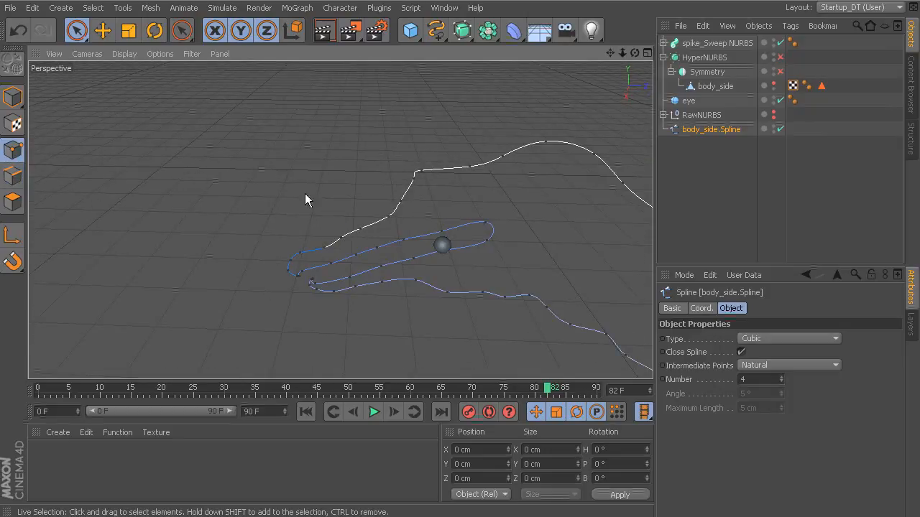
Break the spline segment at the point just below the sharp corner on top of the head.
{"action": "left_click", "coordinate": [401, 201]}
{"action": "right_click", "coordinate": [416, 210]}
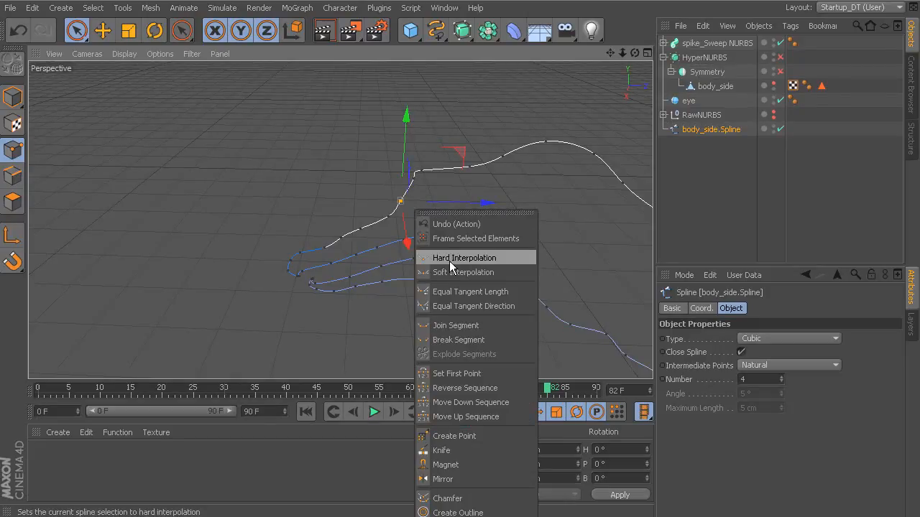
{"action": "left_click", "coordinate": [471, 339]}
{"action": "middle_click_drag", "start_coordinate": [454, 241], "coordinate": [451, 258], "text": "alt"}
{"action": "right_click_drag", "start_coordinate": [451, 260], "coordinate": [488, 245], "text": "alt"}
{"action": "left_click_drag", "start_coordinate": [444, 205], "coordinate": [368, 206]}
Apply Break Segment to the adjacent point on the snout side of the gap and turn off Close Spline.
{"action": "left_click", "coordinate": [397, 186]}
{"action": "left_click", "coordinate": [355, 225]}
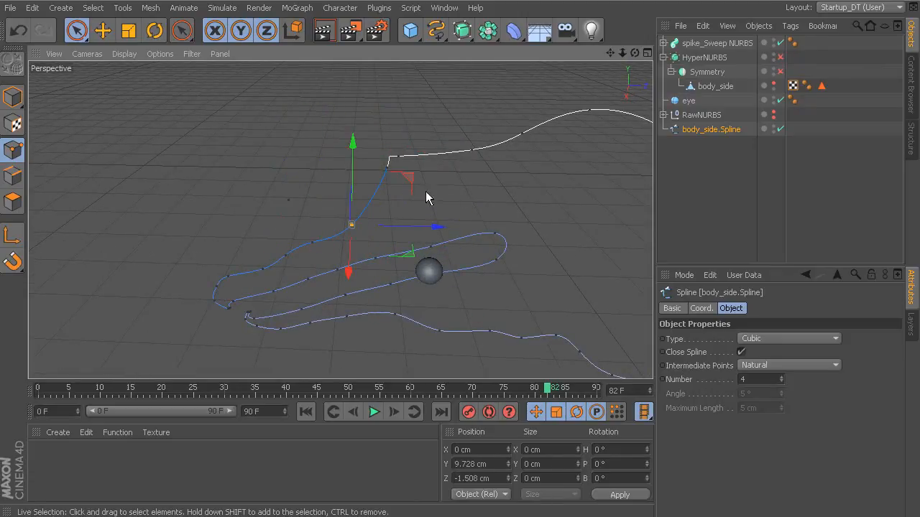
{"action": "middle_click_drag", "start_coordinate": [425, 191], "coordinate": [402, 202], "text": "alt"}
{"action": "left_click_drag", "start_coordinate": [414, 235], "coordinate": [393, 235]}
{"action": "key", "text": "ctrl+z"}
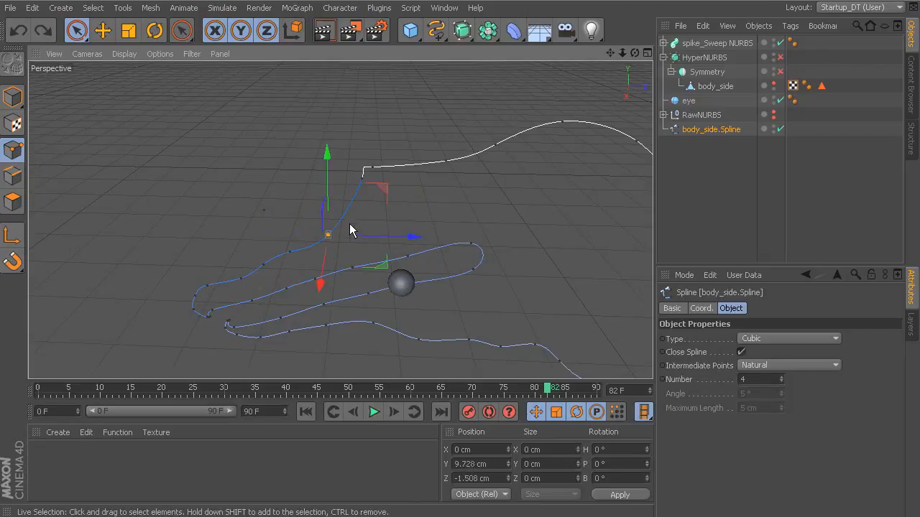
{"action": "right_click", "coordinate": [350, 229]}
{"action": "left_click", "coordinate": [409, 353]}
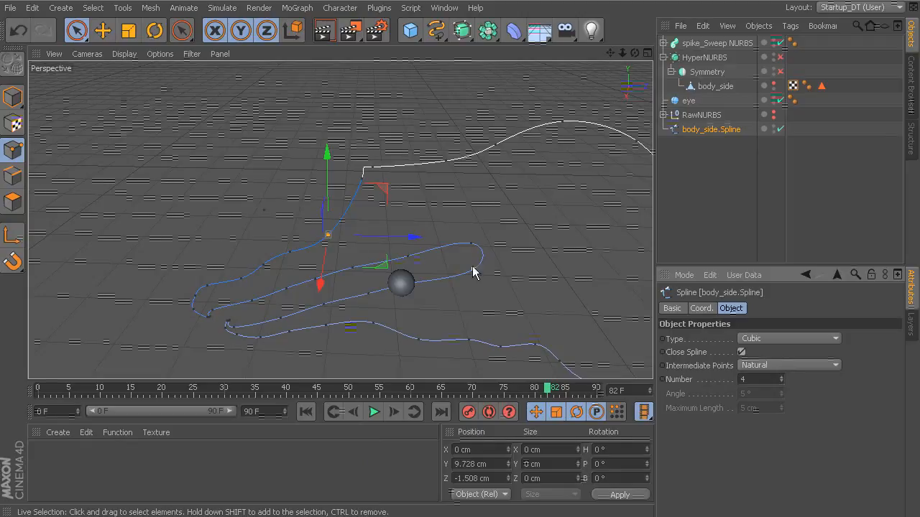
{"action": "left_click", "coordinate": [741, 353]}
Break the spline segment at the point at the base of the neck, where the sail begins.
{"action": "middle_click_drag", "start_coordinate": [460, 241], "coordinate": [216, 206], "text": "alt"}
{"action": "left_click_drag", "start_coordinate": [390, 238], "coordinate": [482, 219], "text": "alt"}
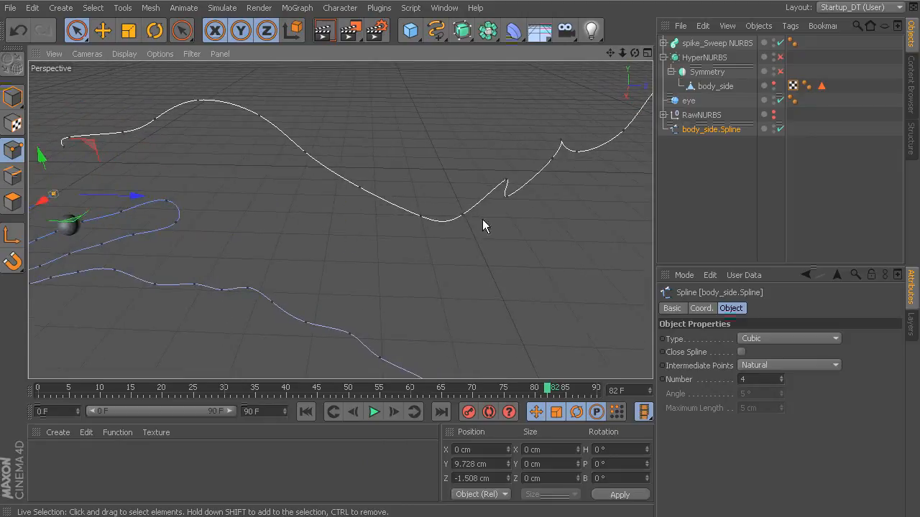
{"action": "left_click", "coordinate": [506, 185]}
{"action": "right_click", "coordinate": [507, 184]}
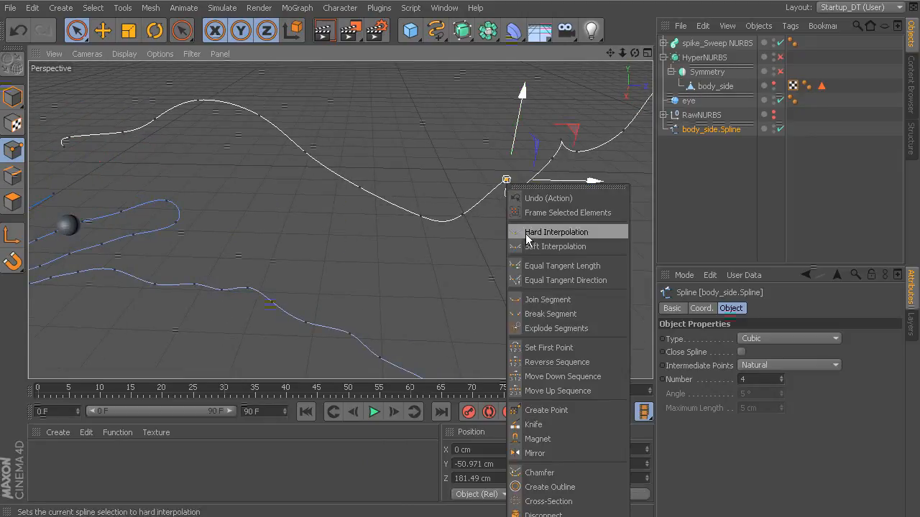
{"action": "left_click", "coordinate": [550, 317]}
Break the spline segment at the point where the rear end of the sail meets the tail.
{"action": "left_click_drag", "start_coordinate": [536, 265], "coordinate": [354, 250], "text": "alt"}
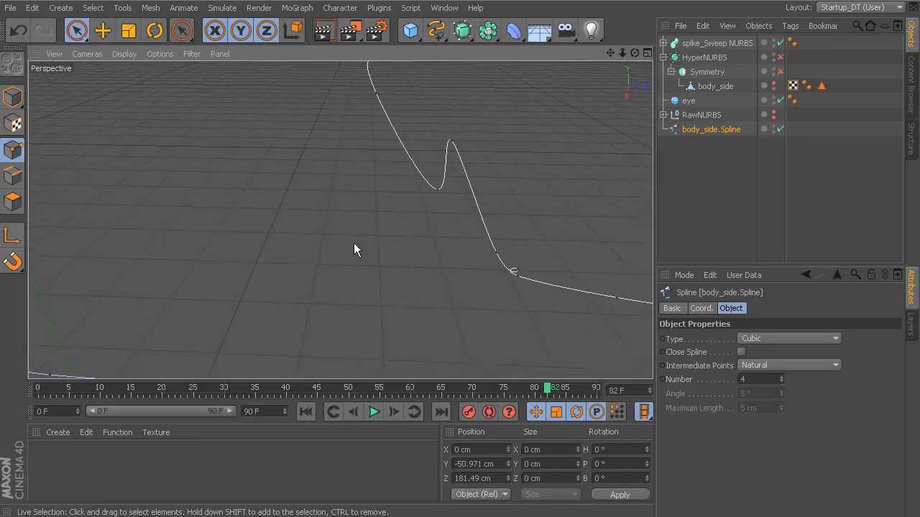
{"action": "left_click", "coordinate": [514, 275]}
{"action": "right_click", "coordinate": [514, 275]}
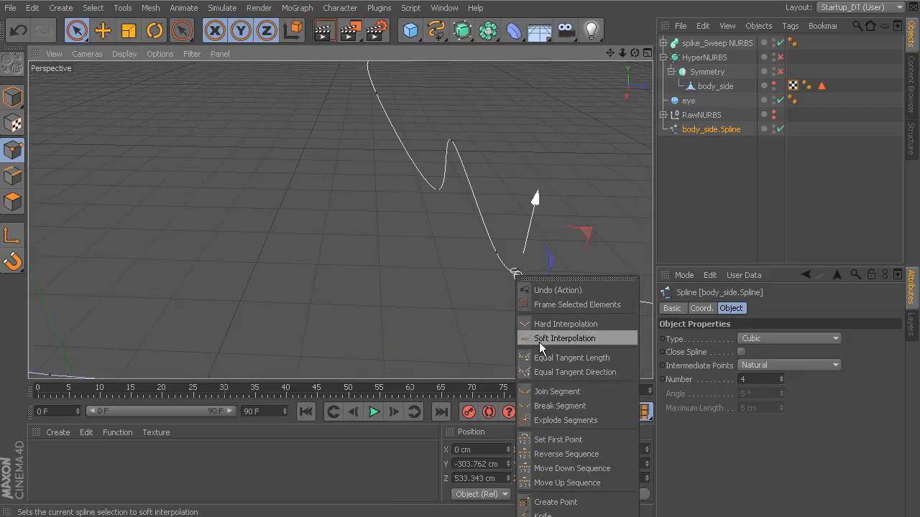
{"action": "left_click", "coordinate": [566, 408]}
Break the spline segment at the point at the tip of the tail.
{"action": "left_click_drag", "start_coordinate": [561, 308], "coordinate": [229, 210], "text": "alt"}
{"action": "right_click_drag", "start_coordinate": [391, 245], "coordinate": [564, 294], "text": "alt"}
{"action": "middle_click_drag", "start_coordinate": [530, 280], "coordinate": [459, 228], "text": "alt"}
{"action": "right_click_drag", "start_coordinate": [475, 238], "coordinate": [589, 284], "text": "alt"}
{"action": "middle_click_drag", "start_coordinate": [545, 289], "coordinate": [518, 260], "text": "alt"}
{"action": "right_click_drag", "start_coordinate": [514, 261], "coordinate": [542, 270], "text": "alt"}
{"action": "left_click", "coordinate": [394, 235]}
{"action": "right_click", "coordinate": [393, 235]}
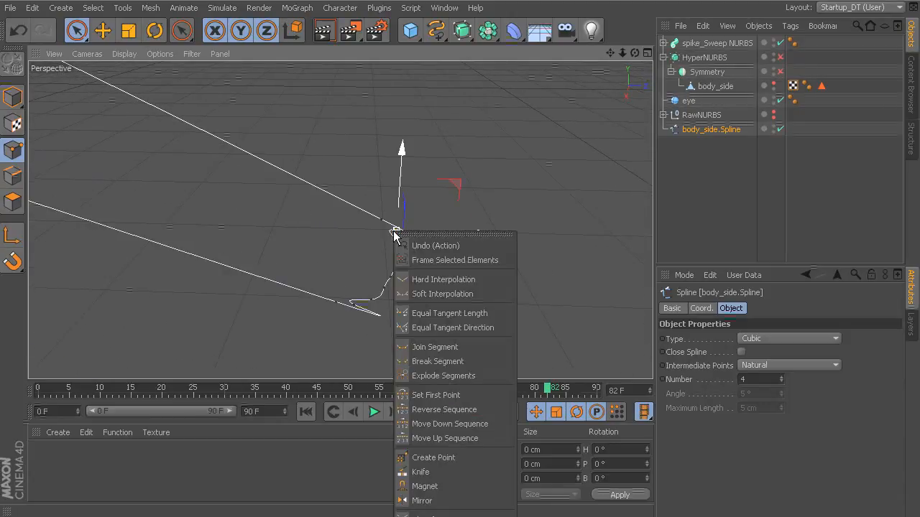
{"action": "left_click", "coordinate": [436, 355]}
Switch from point editing to Model mode so body_side.Spline is handled as a whole object.
{"action": "right_click_drag", "start_coordinate": [501, 292], "coordinate": [334, 236], "text": "alt"}
{"action": "left_click_drag", "start_coordinate": [341, 220], "coordinate": [514, 255], "text": "alt"}
{"action": "right_click_drag", "start_coordinate": [516, 256], "coordinate": [369, 228], "text": "alt"}
{"action": "middle_click_drag", "start_coordinate": [369, 234], "coordinate": [595, 255], "text": "alt"}
{"action": "right_click_drag", "start_coordinate": [596, 256], "coordinate": [436, 246], "text": "alt"}
{"action": "left_click_drag", "start_coordinate": [437, 246], "coordinate": [475, 241], "text": "alt"}
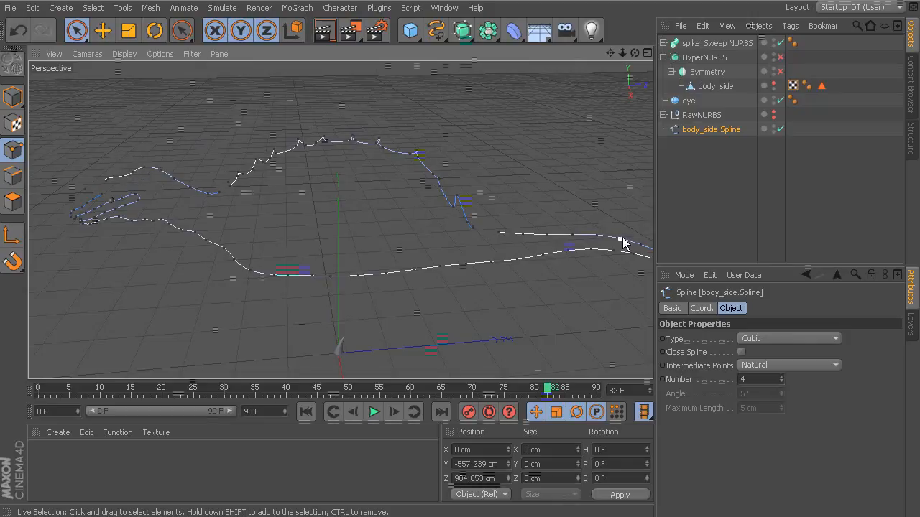
{"action": "right_click", "coordinate": [401, 159]}
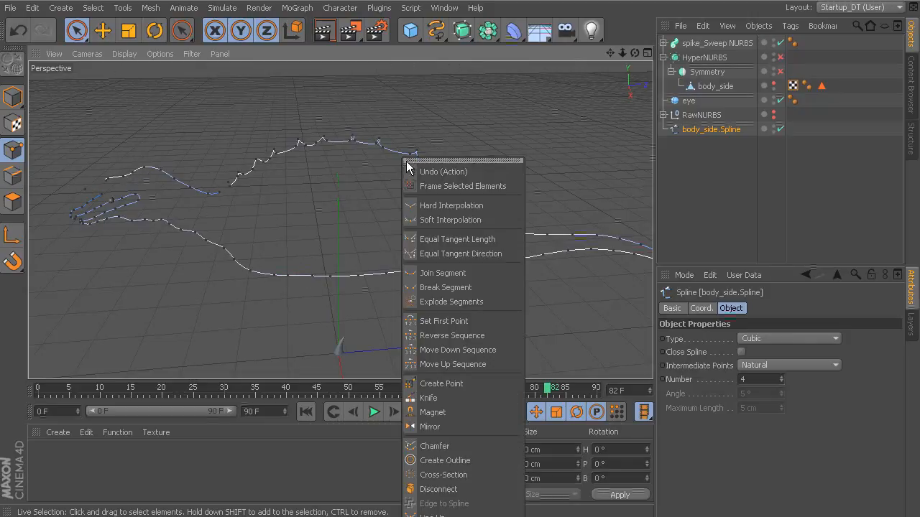
{"action": "left_click", "coordinate": [22, 97]}
{"action": "left_click", "coordinate": [12, 96]}
Explode the segments of body_side.Spline into separate child splines and expand its hierarchy.
{"action": "right_click", "coordinate": [371, 186]}
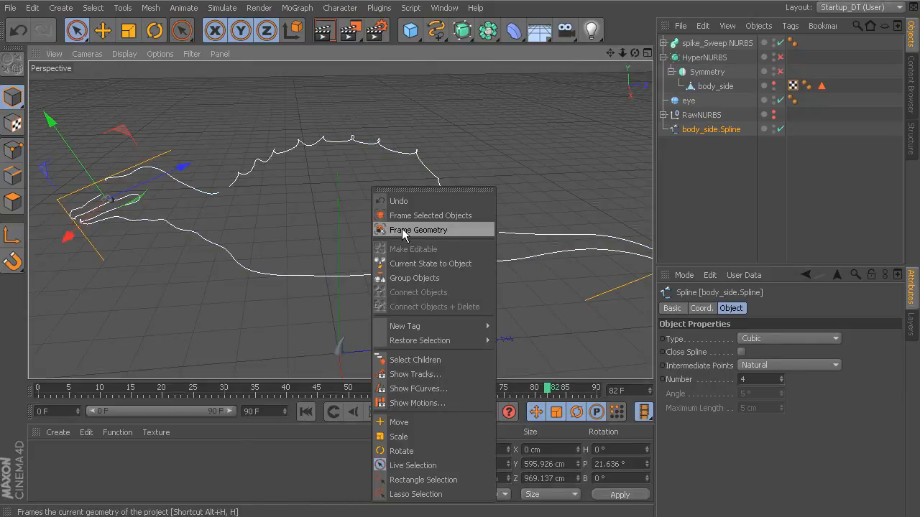
{"action": "left_click", "coordinate": [398, 230]}
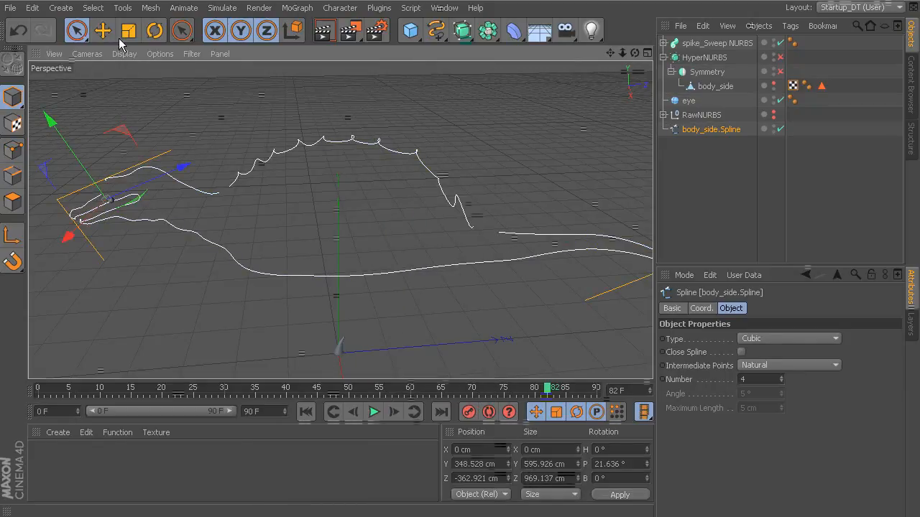
{"action": "left_click", "coordinate": [154, 11]}
{"action": "mouse_move", "coordinate": [174, 93]}
{"action": "left_click", "coordinate": [282, 197]}
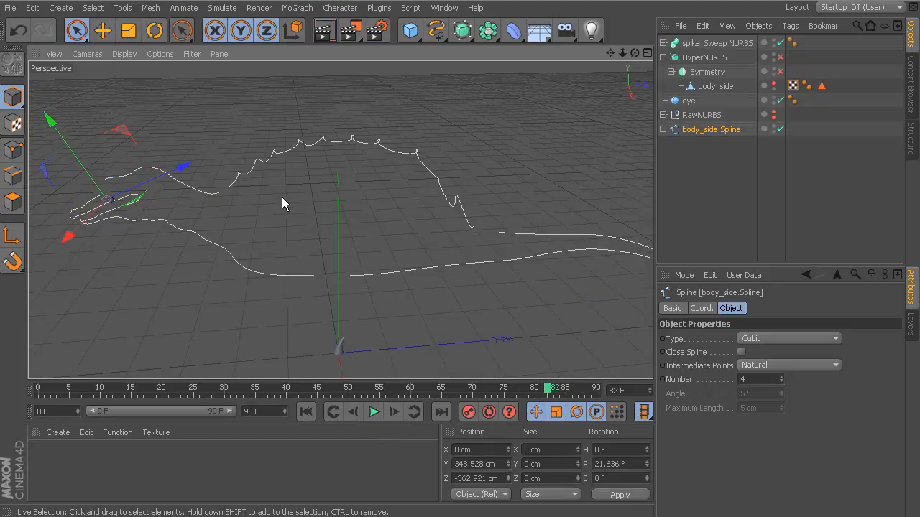
{"action": "left_click", "coordinate": [664, 131]}
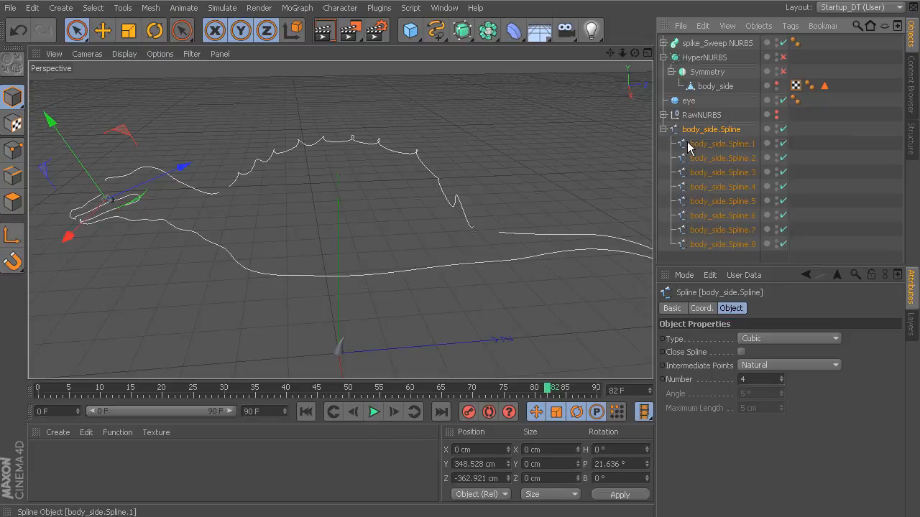
Delete the unneeded child splines body_side.Spline.1, body_side.Spline.3 and the sail segment body_side.Spline.4.
{"action": "left_click", "coordinate": [728, 145]}
{"action": "left_click_drag", "start_coordinate": [553, 203], "coordinate": [525, 201], "text": "alt"}
{"action": "key", "text": "Delete"}
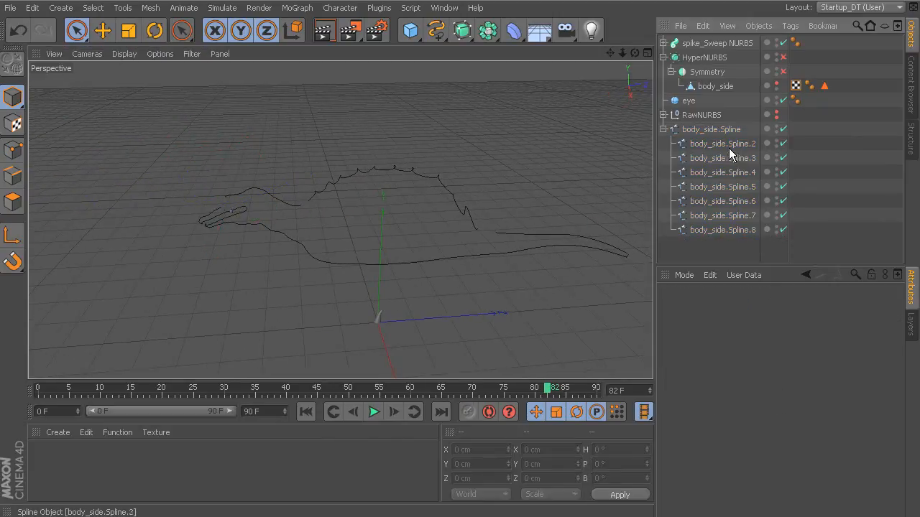
{"action": "left_click", "coordinate": [729, 148]}
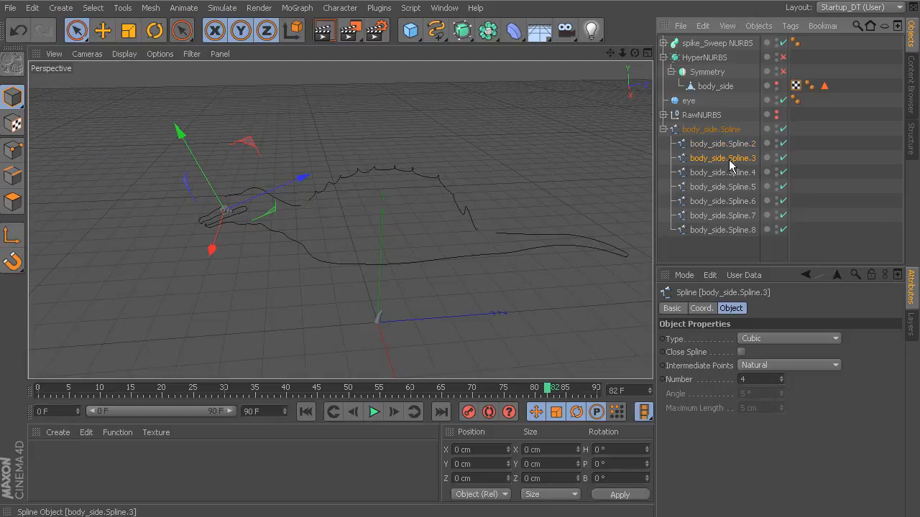
{"action": "key", "text": "Delete"}
{"action": "left_click", "coordinate": [730, 161]}
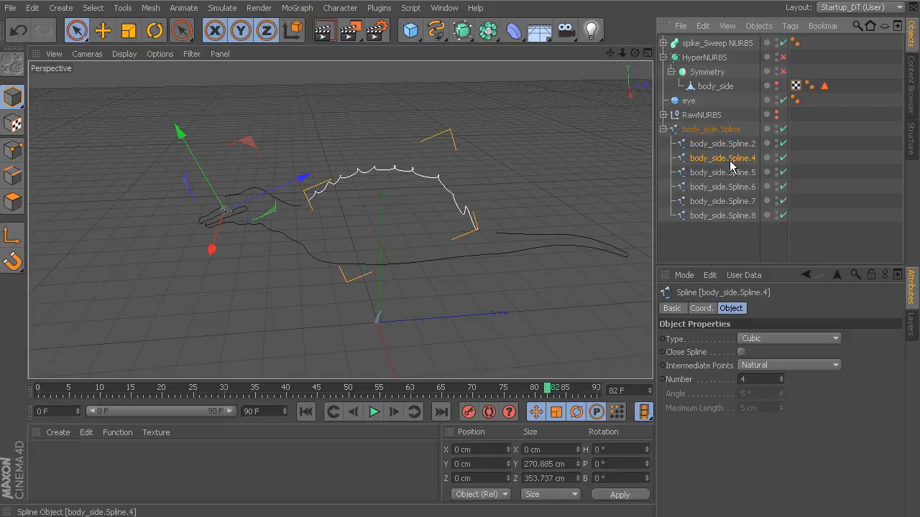
{"action": "key", "text": "Delete"}
Delete the unneeded child splines body_side.Spline.5, body_side.Spline.7 and body_side.Spline.8.
{"action": "left_click", "coordinate": [725, 160]}
{"action": "key", "text": "Delete"}
{"action": "left_click", "coordinate": [726, 160]}
{"action": "left_click", "coordinate": [715, 176]}
{"action": "key", "text": "Delete"}
{"action": "left_click", "coordinate": [721, 173]}
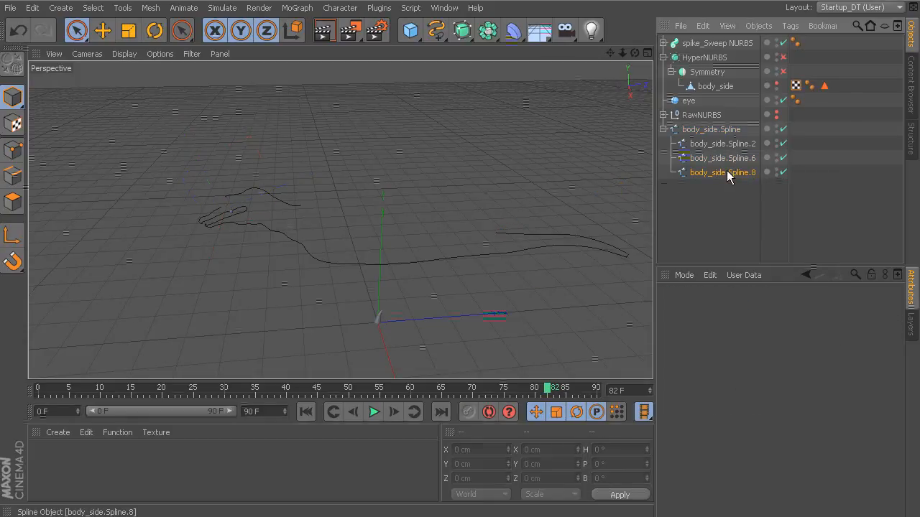
{"action": "key", "text": "Delete"}
Move body_side.Spline.2 and body_side.Spline.6 to the top level of the hierarchy and delete the parent body_side.Spline.
{"action": "left_click_drag", "start_coordinate": [520, 212], "coordinate": [386, 211], "text": "alt"}
{"action": "left_click", "coordinate": [385, 211]}
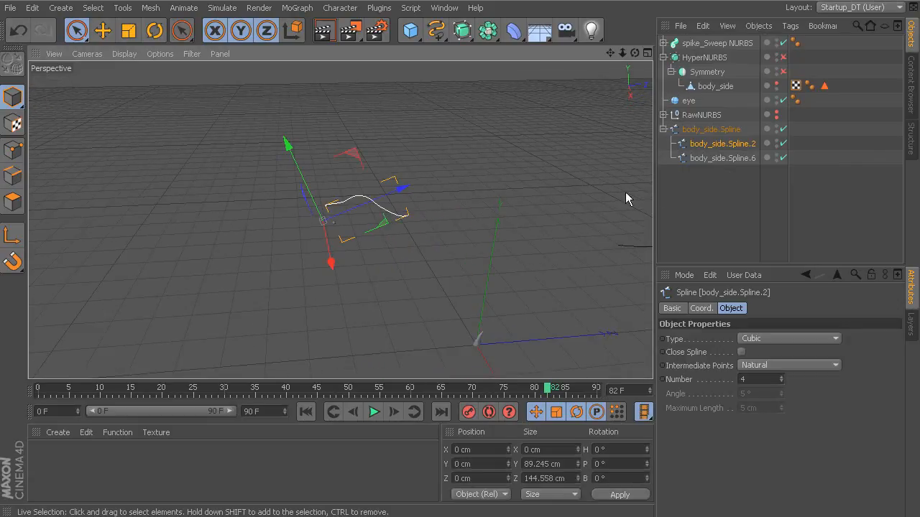
{"action": "left_click_drag", "start_coordinate": [721, 173], "coordinate": [722, 170]}
{"action": "key", "text": "Delete"}
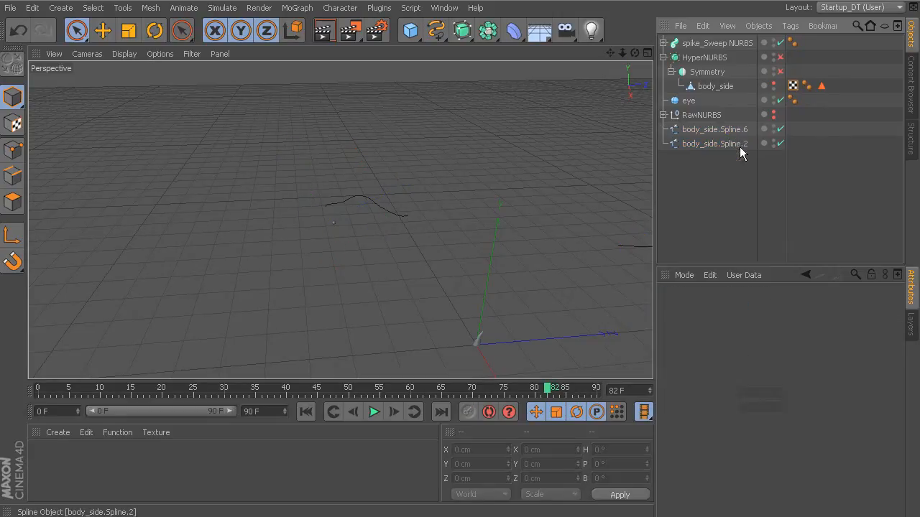
Rename body_side.Spline.6 as tail_spline.
{"action": "left_click", "coordinate": [733, 132]}
{"action": "middle_click_drag", "start_coordinate": [449, 167], "coordinate": [343, 170], "text": "alt"}
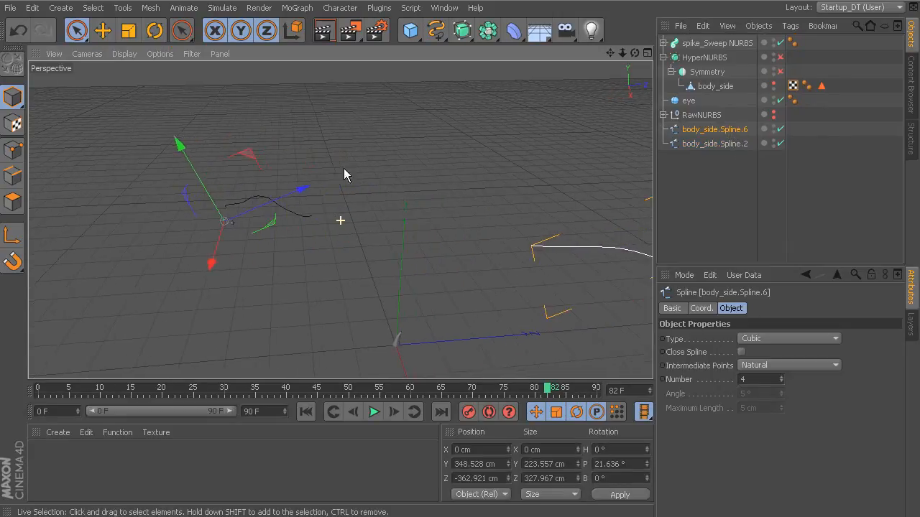
{"action": "double_click", "coordinate": [726, 132]}
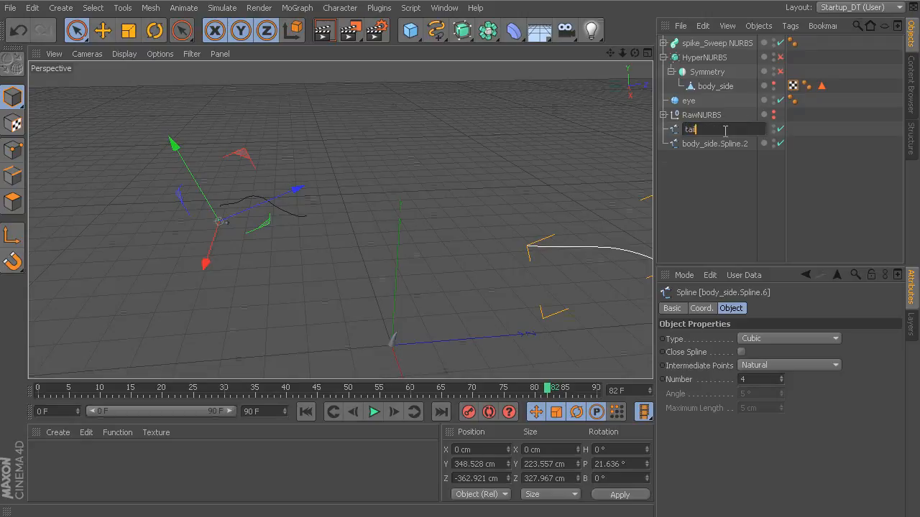
{"action": "type", "text": "tail_spline"}
{"action": "key", "text": "Return"}
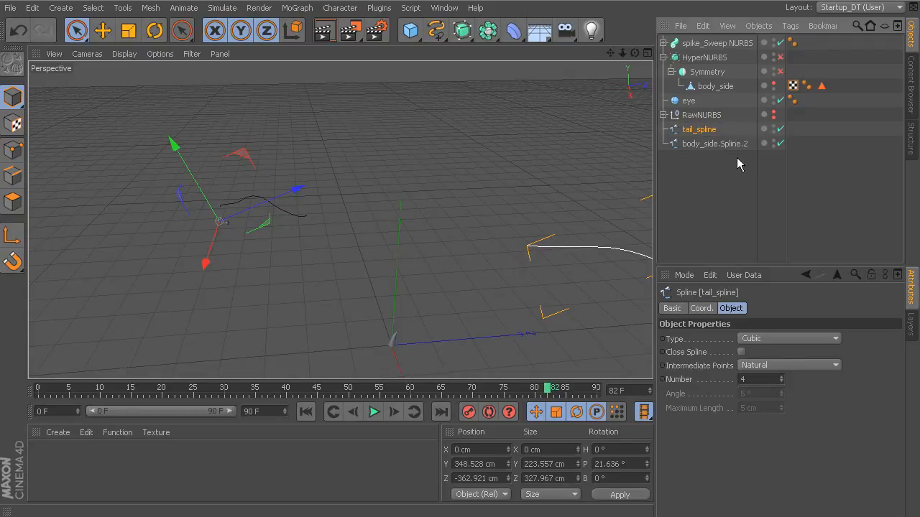
Rename body_side.Spline.2 as head_spline.
{"action": "double_click", "coordinate": [726, 143]}
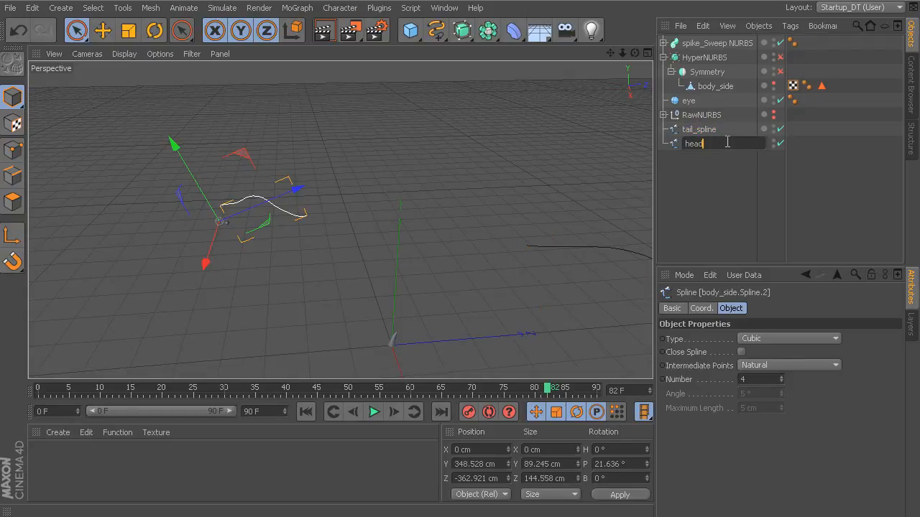
{"action": "type", "text": "head_spline"}
{"action": "key", "text": "Return"}
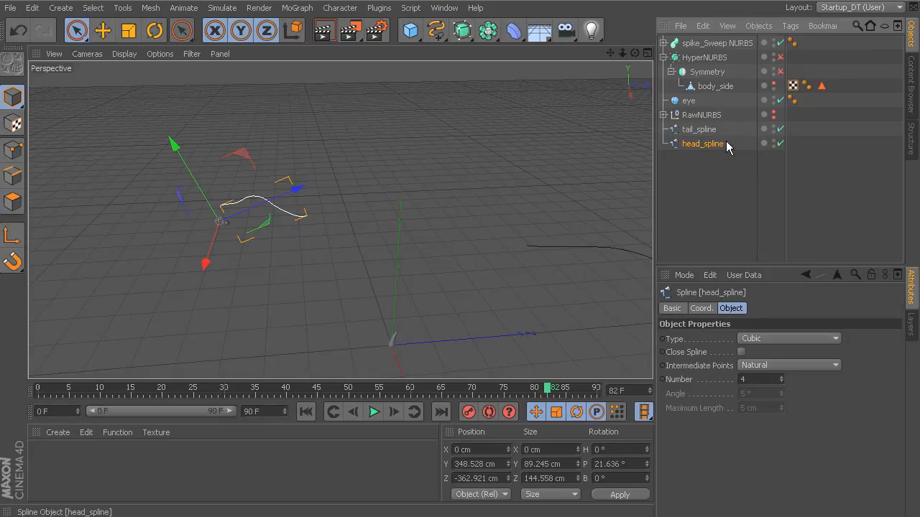
Add a MoGraph Cloner object and make spike_Sweep NURBS its child.
{"action": "middle_click_drag", "start_coordinate": [554, 200], "coordinate": [414, 179], "text": "alt"}
{"action": "middle_click_drag", "start_coordinate": [517, 219], "coordinate": [354, 185], "text": "alt"}
{"action": "left_click_drag", "start_coordinate": [355, 185], "coordinate": [507, 185], "text": "alt"}
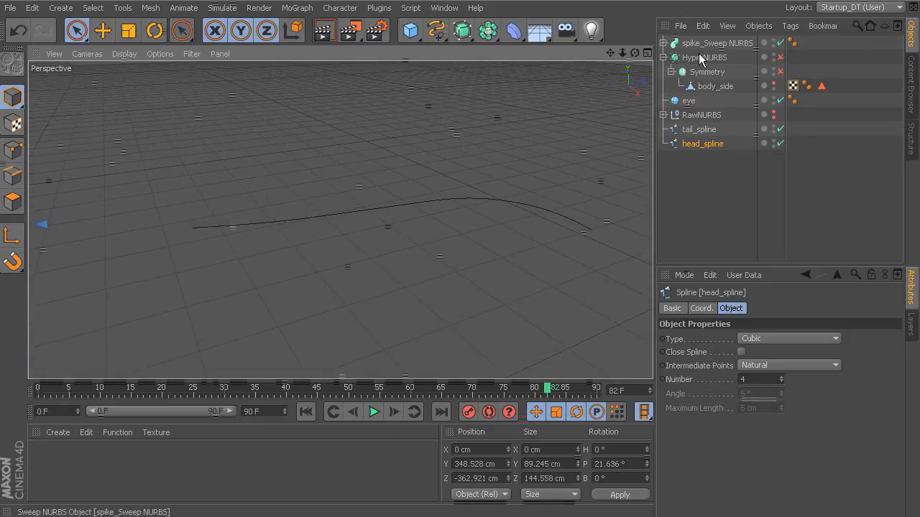
{"action": "left_click_drag", "start_coordinate": [503, 177], "coordinate": [432, 171], "text": "alt"}
{"action": "left_click", "coordinate": [296, 8]}
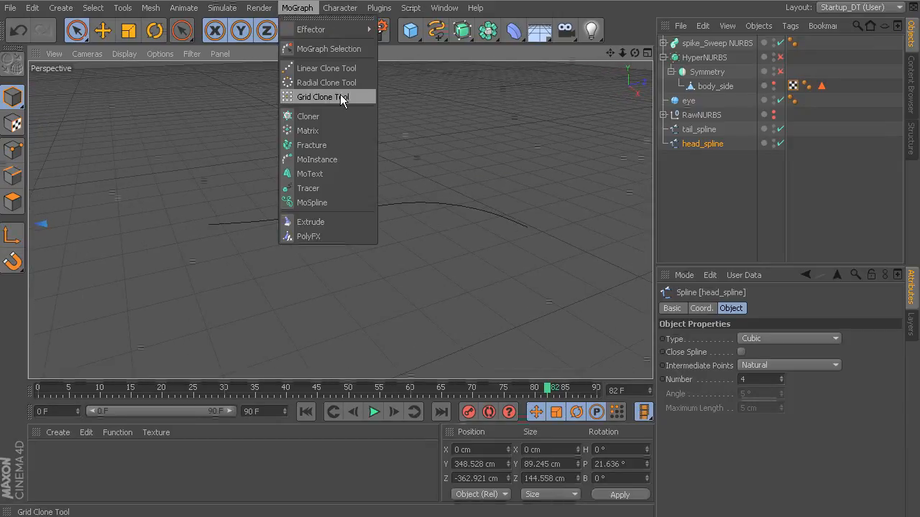
{"action": "left_click", "coordinate": [338, 114]}
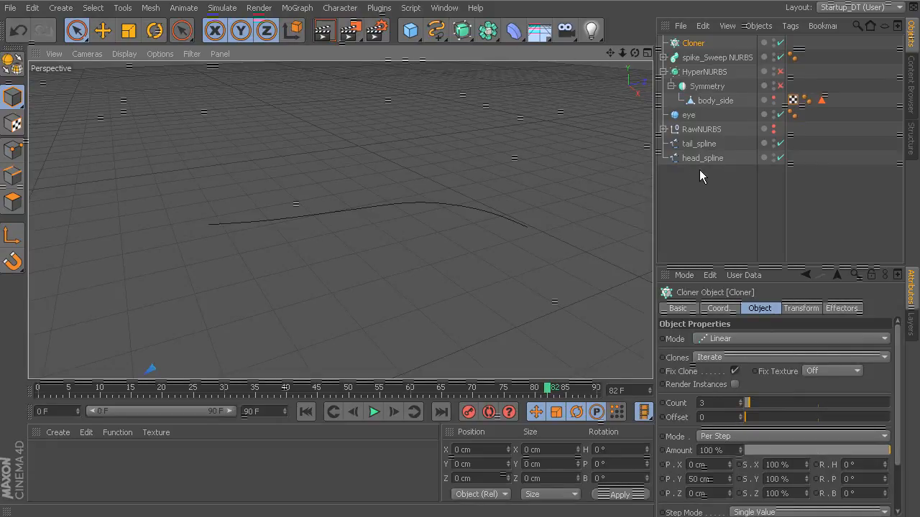
{"action": "left_click_drag", "start_coordinate": [711, 59], "coordinate": [709, 43]}
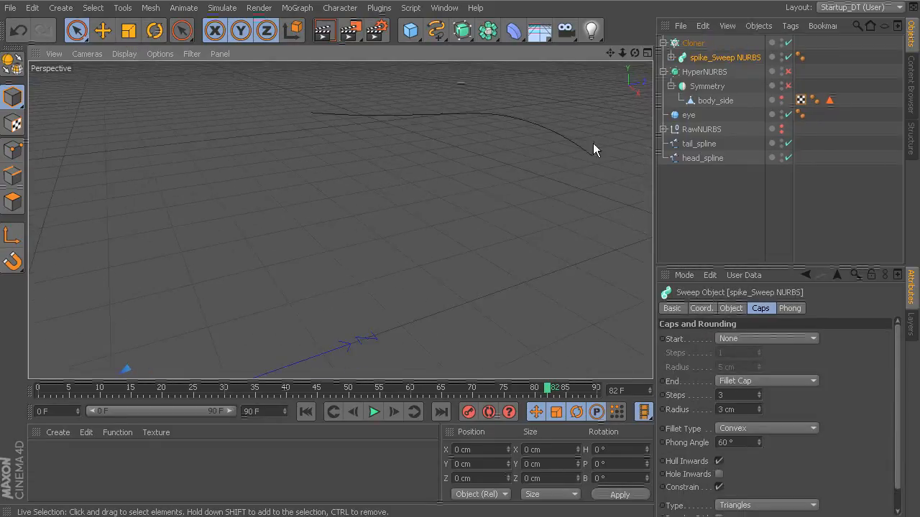
Set the linear Cloner's Count to 8 and slightly reduce the vertical spacing between the spike clones.
{"action": "left_click_drag", "start_coordinate": [420, 187], "coordinate": [554, 263], "text": "alt"}
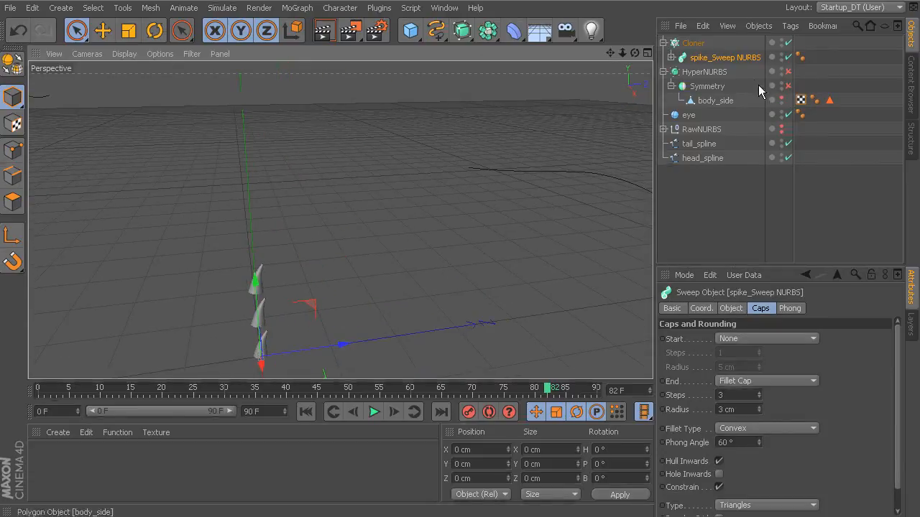
{"action": "left_click", "coordinate": [693, 43]}
{"action": "left_click_drag", "start_coordinate": [755, 405], "coordinate": [756, 404]}
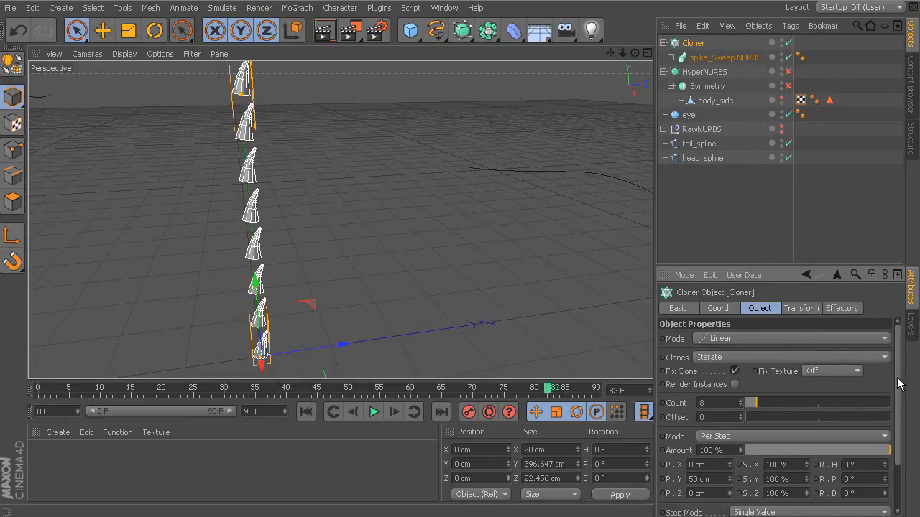
{"action": "scroll", "coordinate": [900, 385], "scroll_direction": "down", "scroll_amount": 3}
{"action": "mouse_move", "coordinate": [731, 431]}
{"action": "left_mouse_down"}
{"action": "mouse_move", "coordinate": [730, 416]}
{"action": "mouse_move", "coordinate": [731, 442]}
{"action": "mouse_move", "coordinate": [730, 420]}
{"action": "mouse_move", "coordinate": [730, 440]}
{"action": "mouse_move", "coordinate": [730, 429]}
{"action": "left_mouse_up"}
{"action": "left_click", "coordinate": [842, 309]}
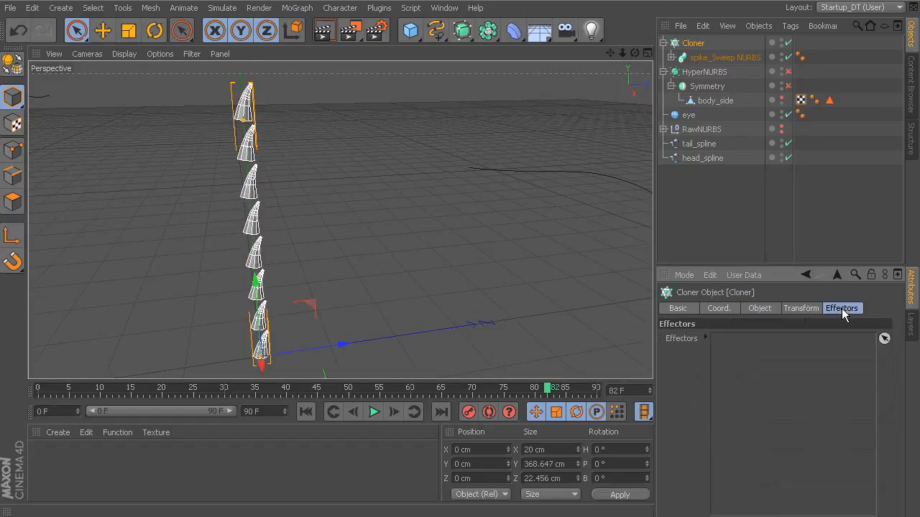
Add a MoGraph Spline effector to the Cloner.
{"action": "right_click_drag", "start_coordinate": [585, 273], "coordinate": [544, 267], "text": "alt"}
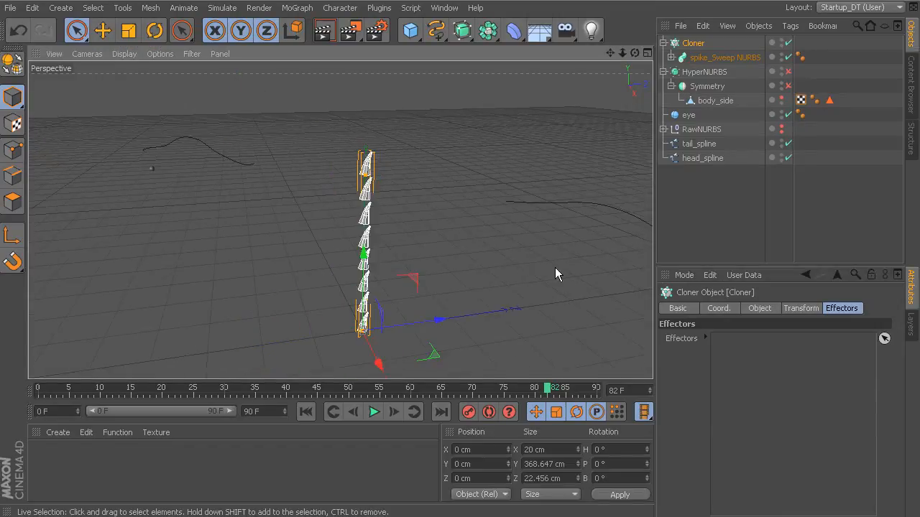
{"action": "middle_click_drag", "start_coordinate": [553, 267], "coordinate": [449, 273], "text": "alt"}
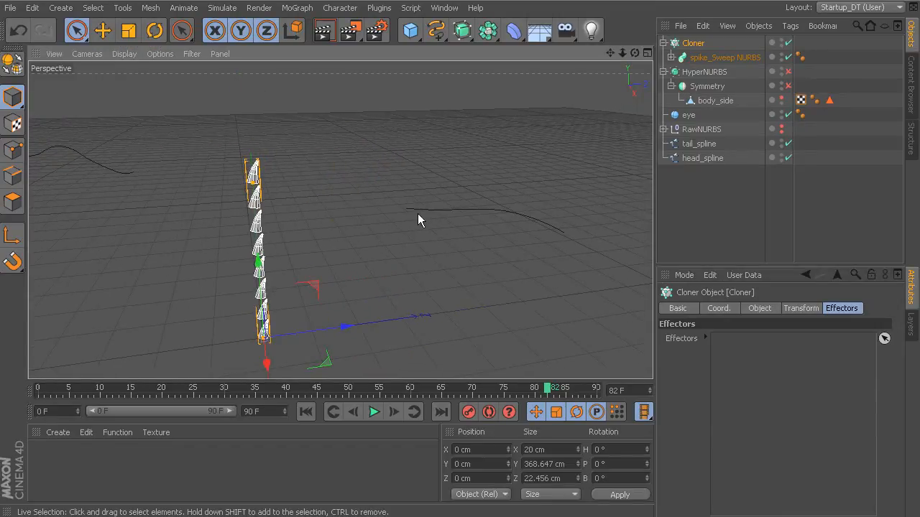
{"action": "middle_click_drag", "start_coordinate": [540, 252], "coordinate": [407, 265], "text": "alt"}
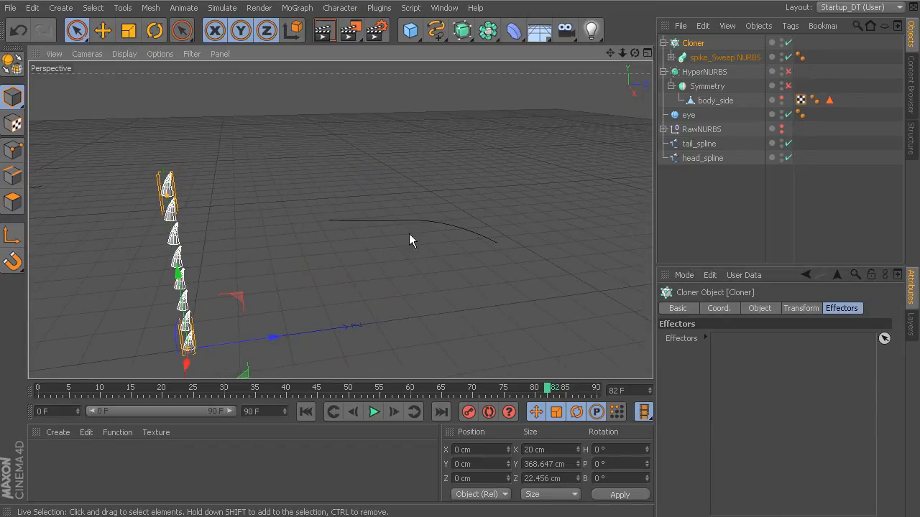
{"action": "left_click", "coordinate": [296, 8]}
{"action": "mouse_move", "coordinate": [337, 29]}
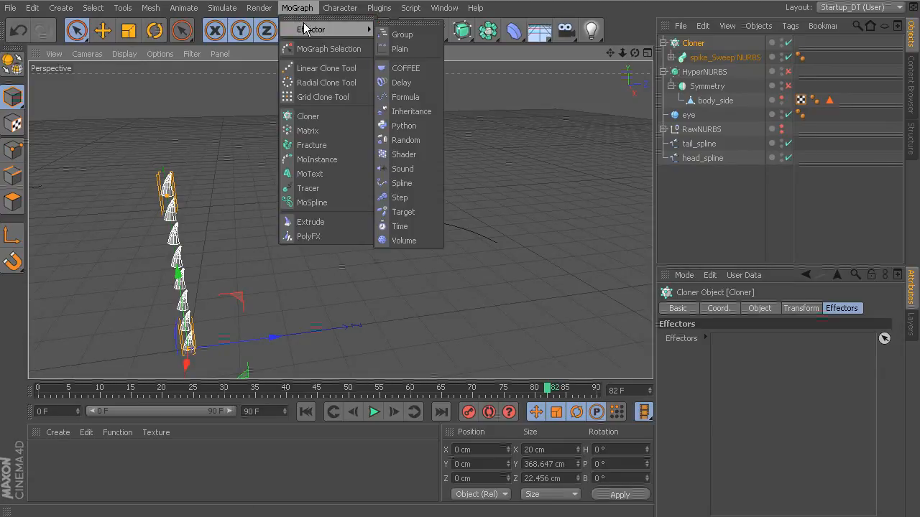
{"action": "left_click", "coordinate": [402, 183]}
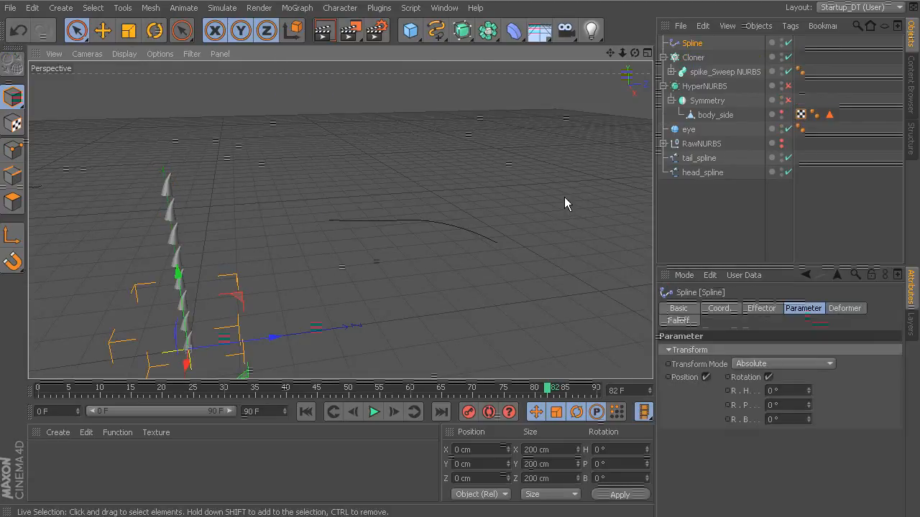
Assign tail_spline as the Spline effector's spline so the spike clones follow the tail.
{"action": "left_click", "coordinate": [693, 57]}
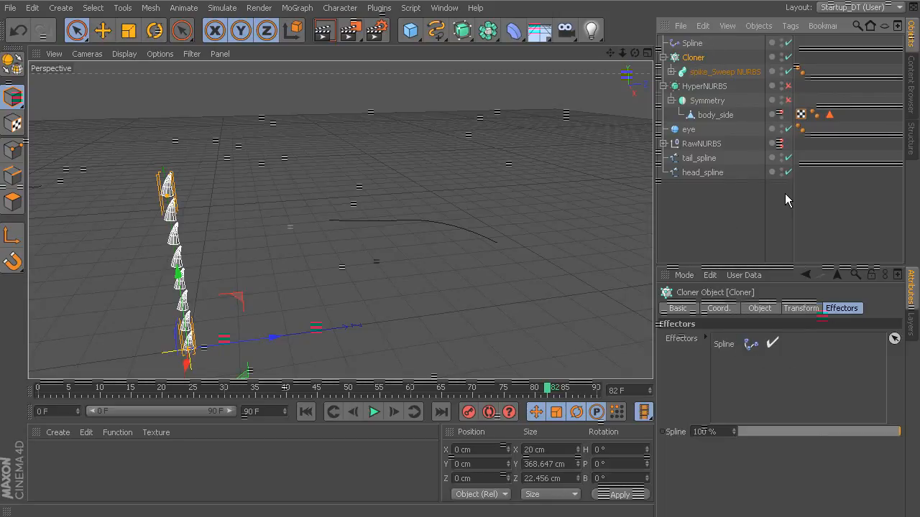
{"action": "left_click", "coordinate": [692, 45]}
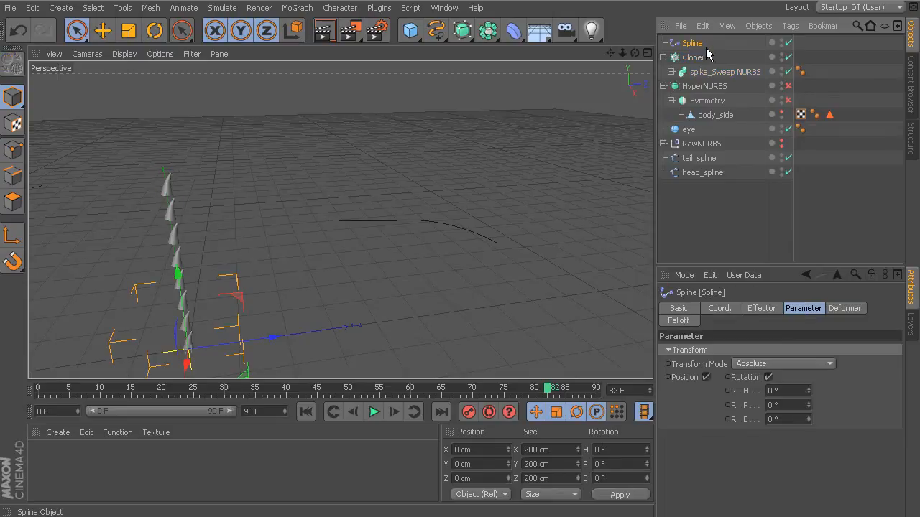
{"action": "left_click", "coordinate": [763, 309]}
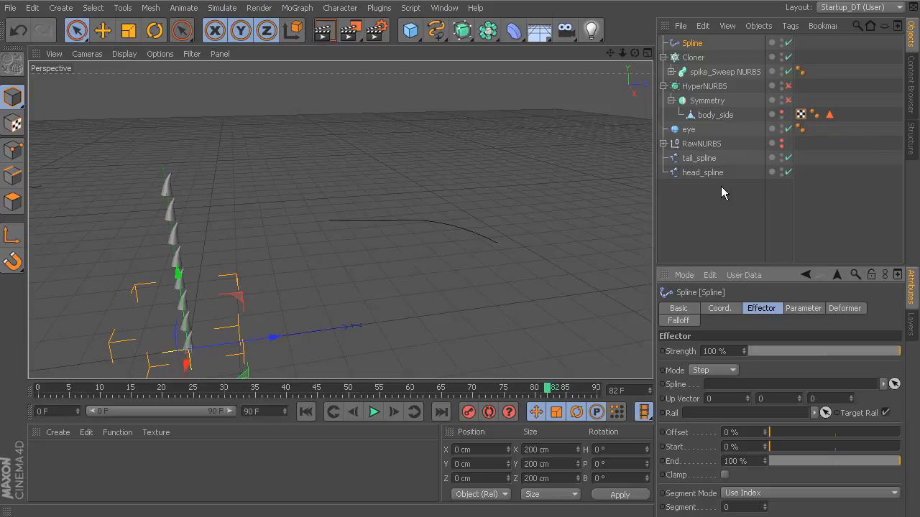
{"action": "left_click", "coordinate": [705, 160]}
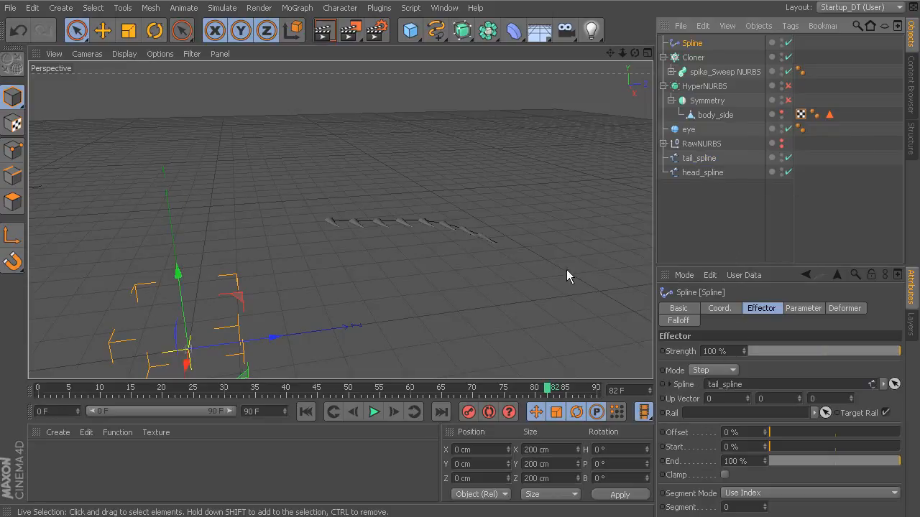
Enable the Symmetry and HyperNURBS objects to show the smoothed dinosaur body beneath the spikes.
{"action": "mouse_move", "coordinate": [483, 263]}
{"action": "left_mouse_down", "text": "alt"}
{"action": "mouse_move", "coordinate": [541, 199]}
{"action": "mouse_move", "coordinate": [303, 273]}
{"action": "mouse_move", "coordinate": [416, 268]}
{"action": "mouse_move", "coordinate": [365, 258]}
{"action": "mouse_move", "coordinate": [445, 263]}
{"action": "left_mouse_up", "text": "alt"}
{"action": "scroll", "coordinate": [445, 264], "scroll_direction": "down", "scroll_amount": 3}
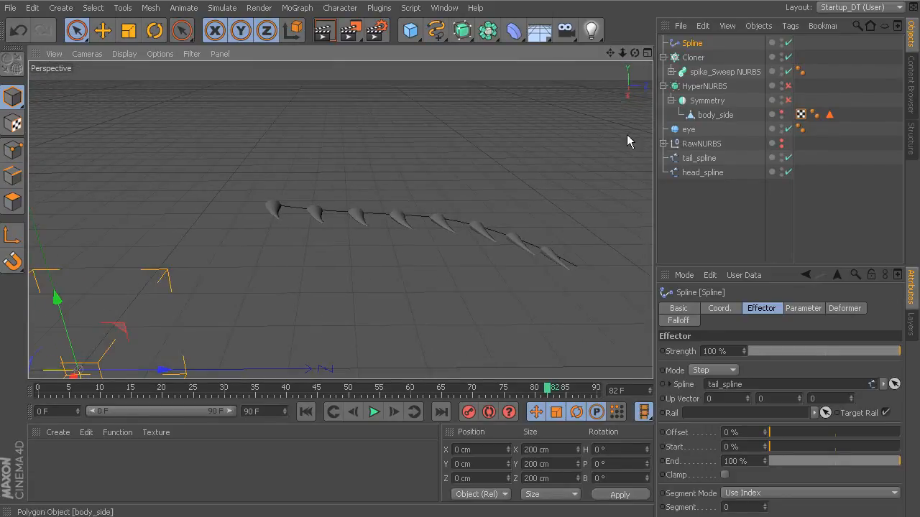
{"action": "left_click", "coordinate": [788, 101]}
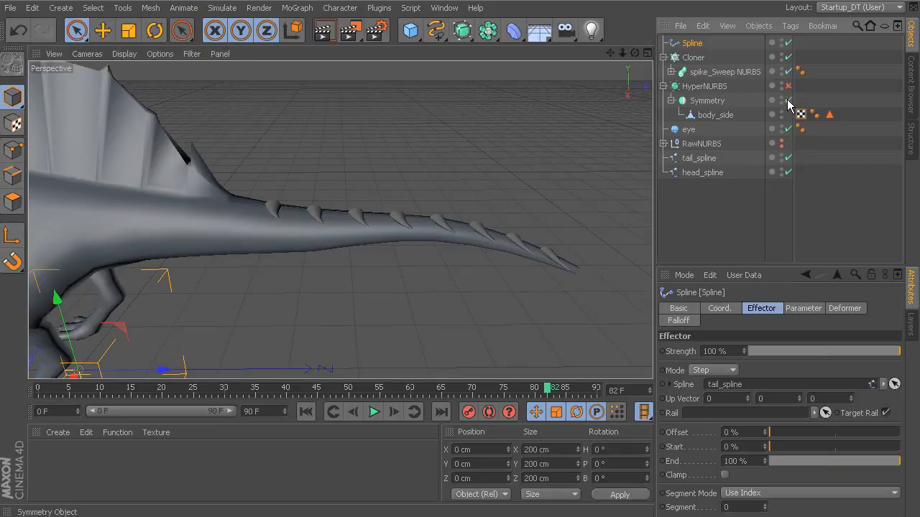
{"action": "left_click", "coordinate": [789, 86]}
{"action": "left_click_drag", "start_coordinate": [525, 158], "coordinate": [567, 172], "text": "alt"}
Raise the Cloner's Count to 14 spikes.
{"action": "left_click", "coordinate": [697, 61]}
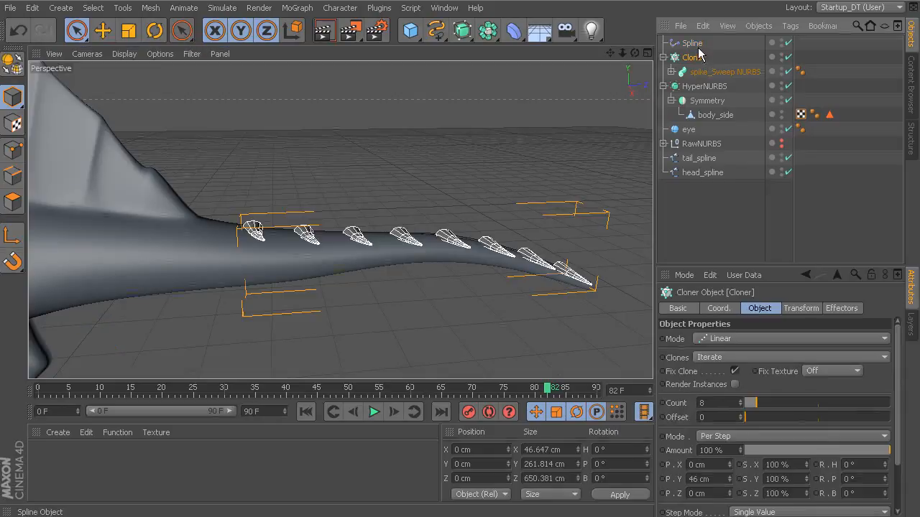
{"action": "left_click", "coordinate": [691, 45]}
{"action": "left_click_drag", "start_coordinate": [608, 112], "coordinate": [558, 173], "text": "alt"}
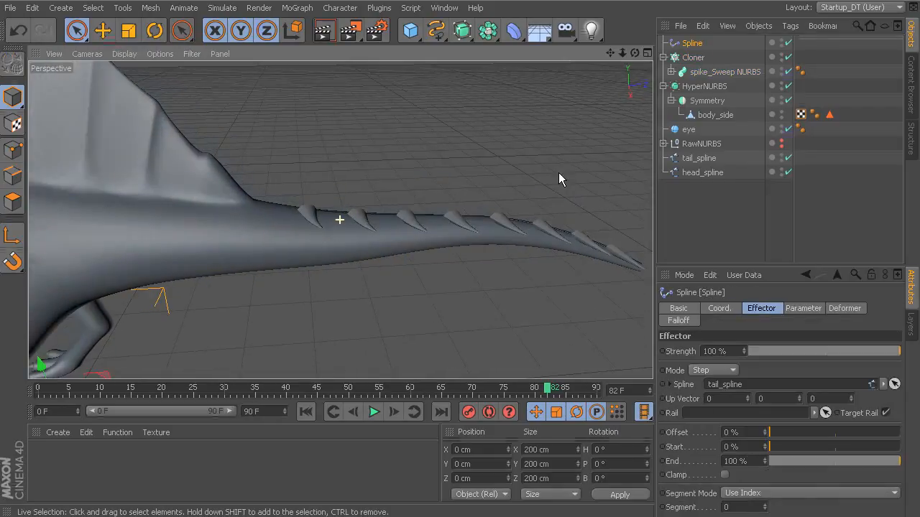
{"action": "left_click", "coordinate": [696, 58]}
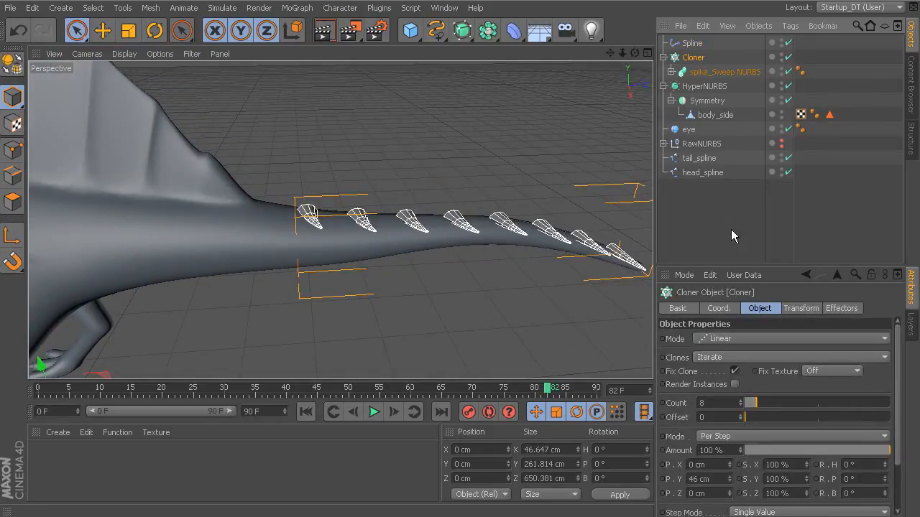
{"action": "left_click_drag", "start_coordinate": [896, 355], "coordinate": [897, 391]}
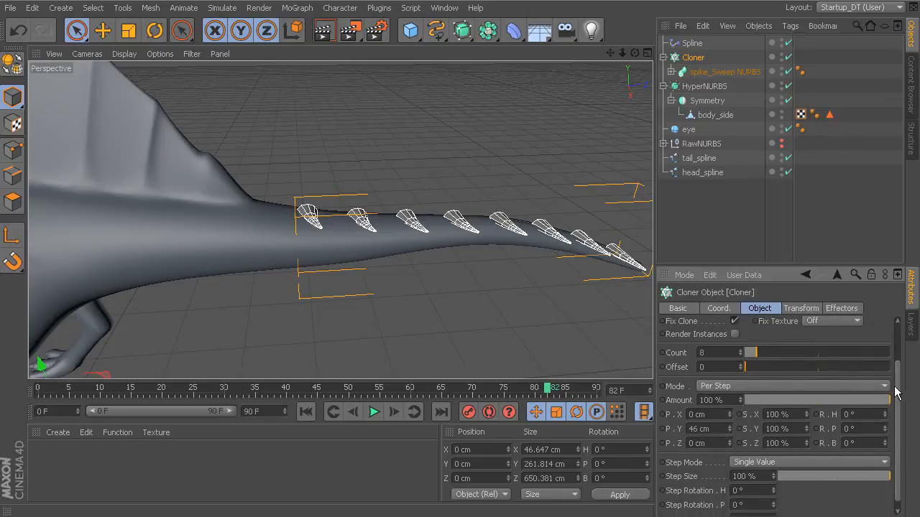
{"action": "left_click_drag", "start_coordinate": [756, 353], "coordinate": [766, 352]}
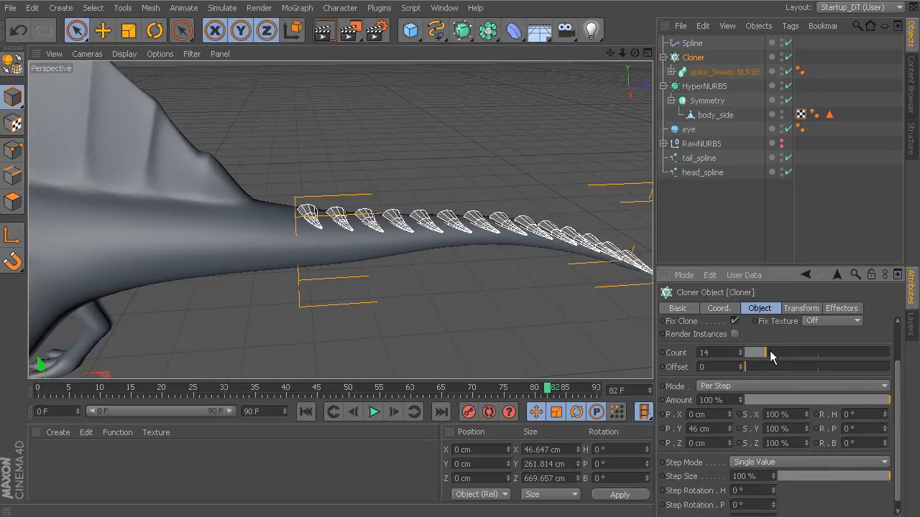
Turn off Rotation in the Spline effector's parameters so the tail spikes stand upright.
{"action": "left_click_drag", "start_coordinate": [813, 309], "coordinate": [829, 310]}
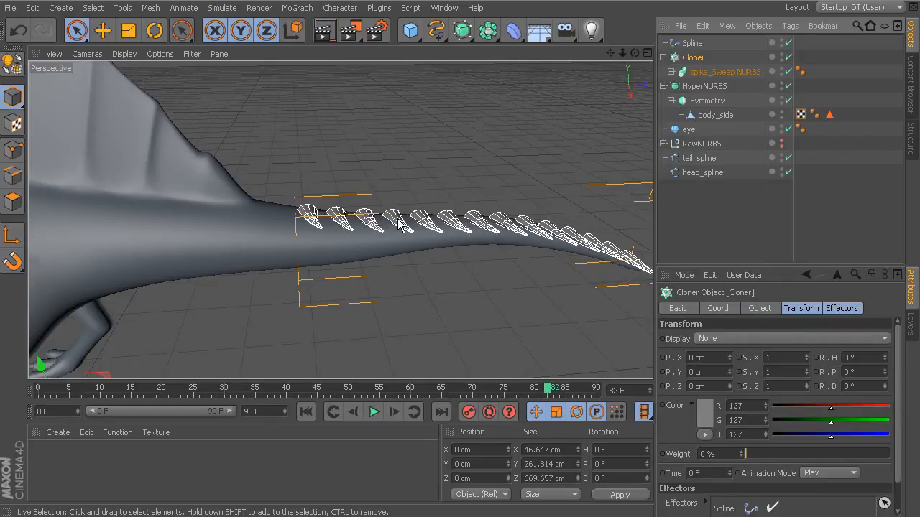
{"action": "left_click", "coordinate": [692, 44]}
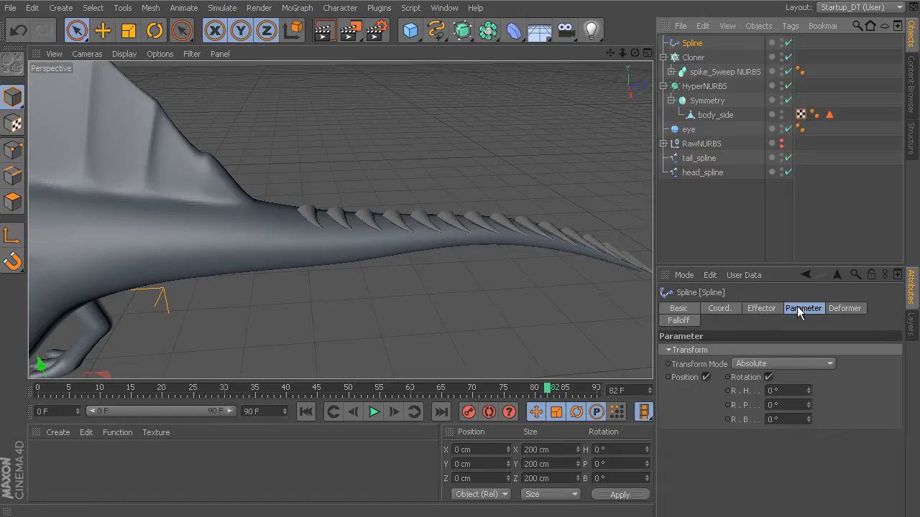
{"action": "middle_click_drag", "start_coordinate": [587, 307], "coordinate": [529, 289], "text": "alt"}
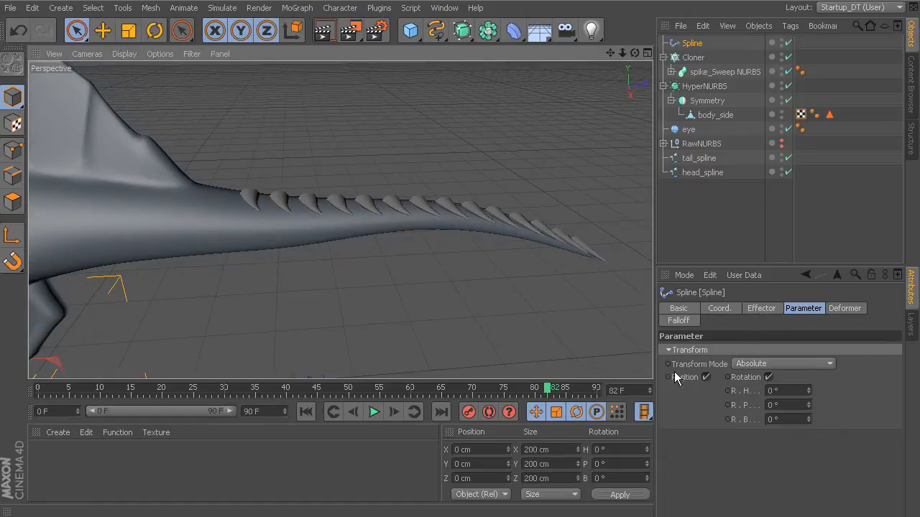
{"action": "scroll", "coordinate": [572, 302], "scroll_direction": "up", "scroll_amount": 4}
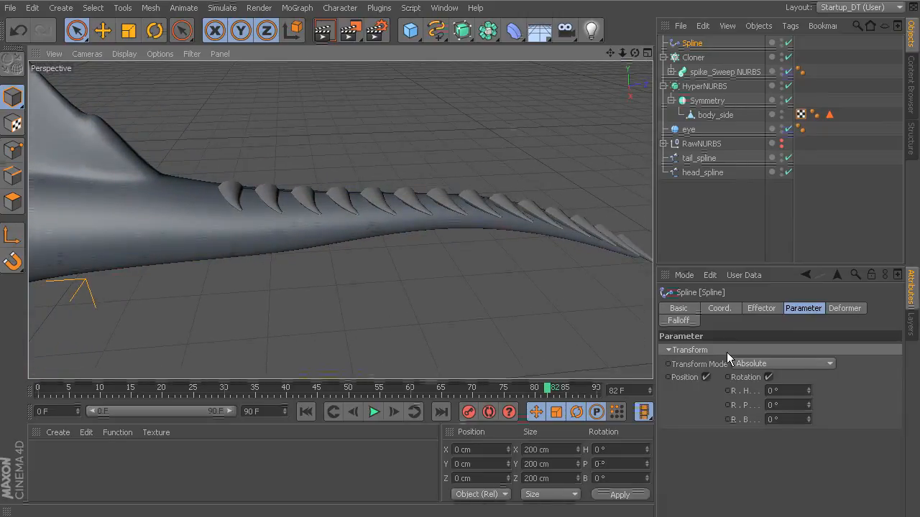
{"action": "left_click", "coordinate": [768, 378]}
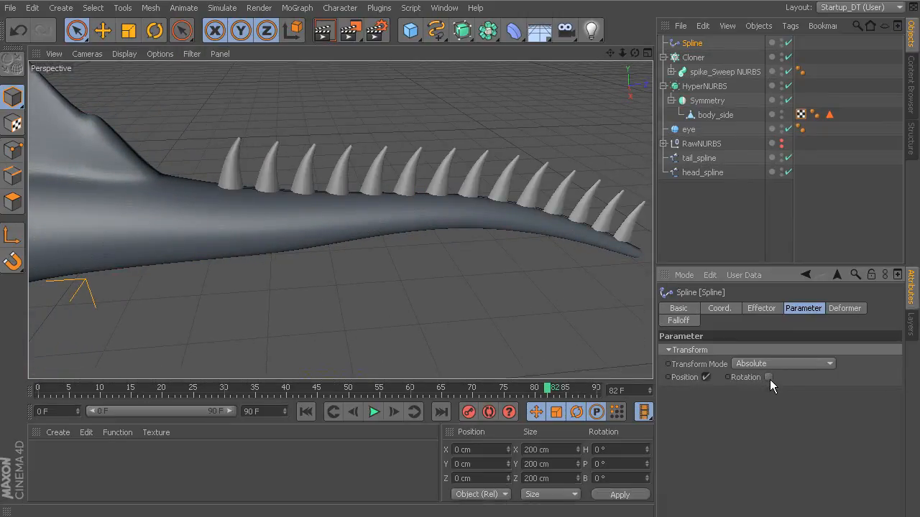
Try reorienting the spikes with the Spline effector's Rotation enabled and its heading adjusted, and turn Rotation off again.
{"action": "left_click_drag", "start_coordinate": [494, 244], "coordinate": [618, 277], "text": "alt"}
{"action": "left_click", "coordinate": [769, 378]}
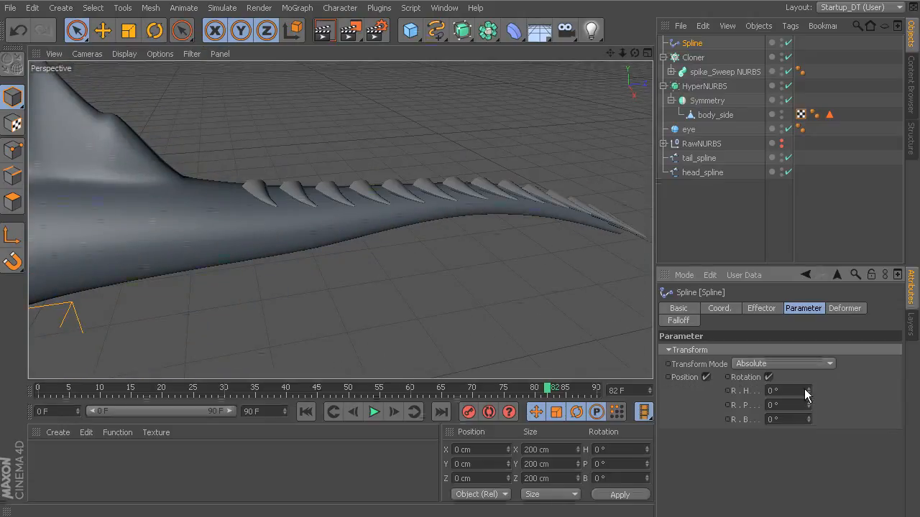
{"action": "left_click_drag", "start_coordinate": [808, 391], "coordinate": [810, 476]}
{"action": "left_click_drag", "start_coordinate": [613, 296], "coordinate": [636, 255], "text": "alt"}
{"action": "left_click", "coordinate": [768, 378]}
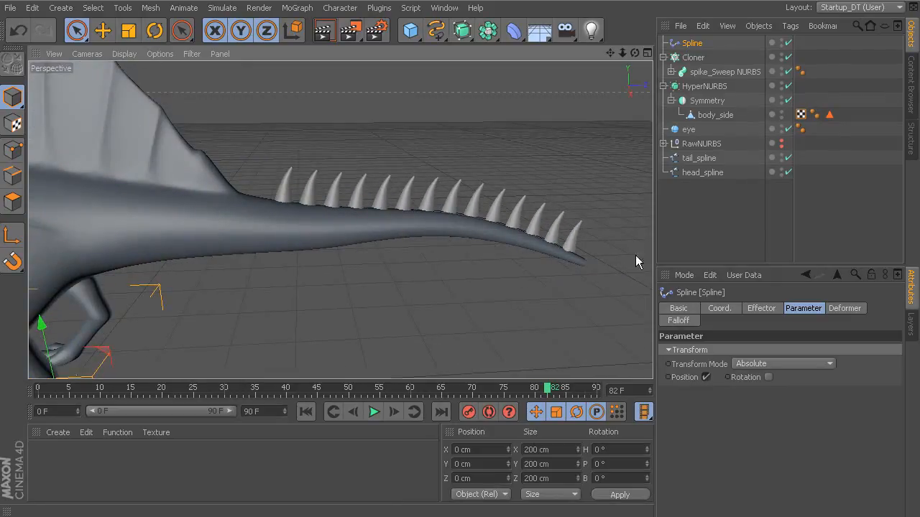
Raise the Cloner's Count to 18 to pack the spikes more closely along the tail.
{"action": "left_click", "coordinate": [697, 57]}
{"action": "left_click", "coordinate": [802, 308]}
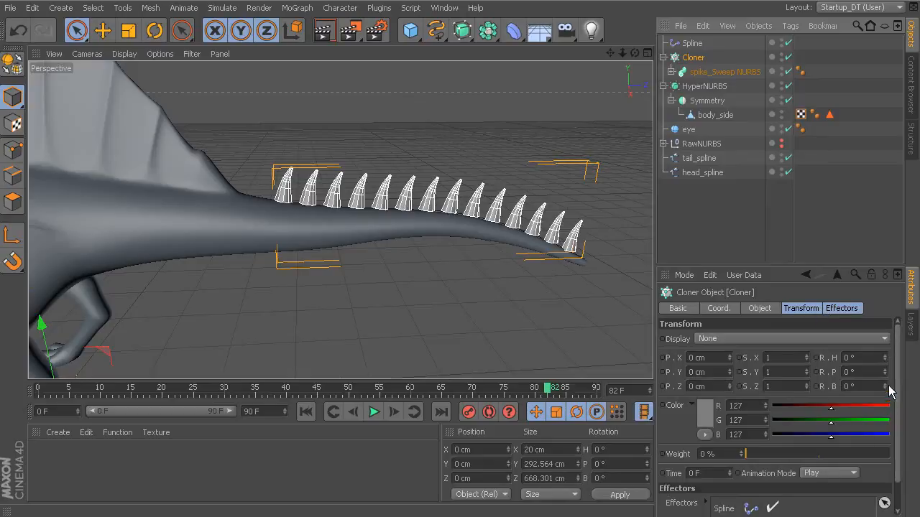
{"action": "scroll", "coordinate": [896, 390], "scroll_direction": "down", "scroll_amount": 3}
{"action": "scroll", "coordinate": [896, 399], "scroll_direction": "up", "scroll_amount": 3}
{"action": "left_click", "coordinate": [758, 308]}
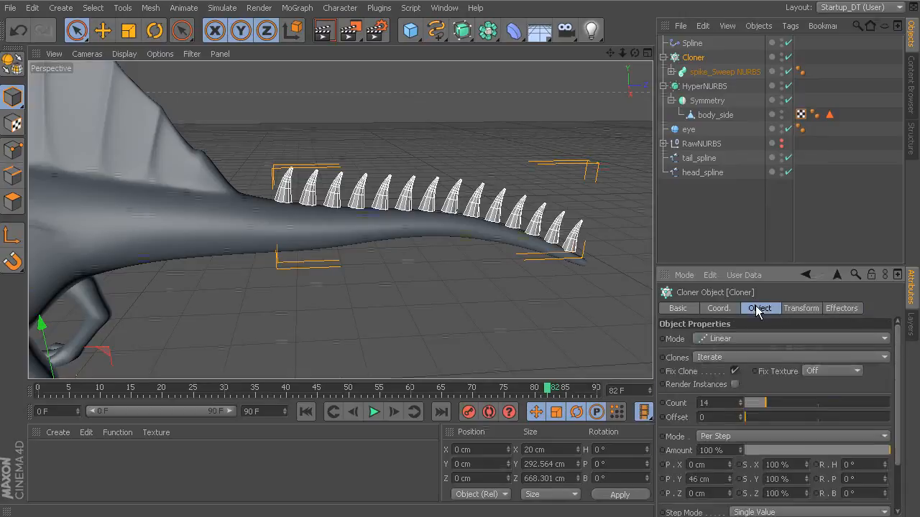
{"action": "left_click_drag", "start_coordinate": [766, 404], "coordinate": [771, 405]}
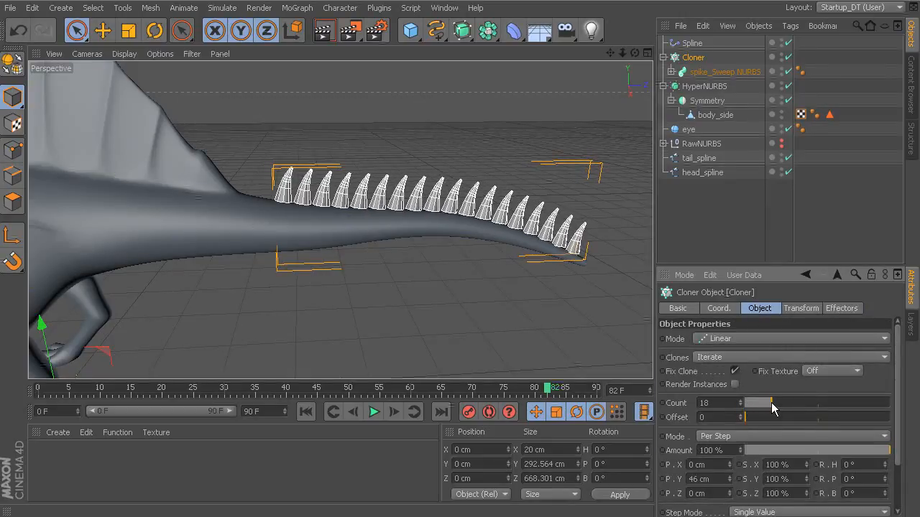
Rectangle-select the front point of tail_spline and move it forward to the base of the back sail, adjusting its height.
{"action": "left_click", "coordinate": [704, 160]}
{"action": "left_click_drag", "start_coordinate": [467, 146], "coordinate": [477, 136], "text": "alt"}
{"action": "left_click", "coordinate": [17, 150]}
{"action": "left_click_drag", "start_coordinate": [76, 30], "coordinate": [108, 74]}
{"action": "left_click_drag", "start_coordinate": [314, 216], "coordinate": [313, 217]}
{"action": "left_click_drag", "start_coordinate": [385, 204], "coordinate": [337, 202]}
{"action": "left_click_drag", "start_coordinate": [264, 145], "coordinate": [264, 138]}
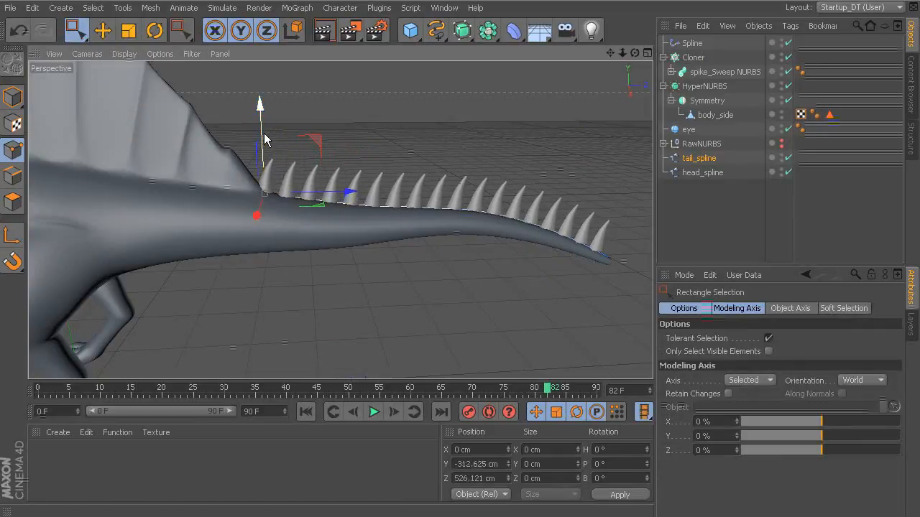
Select groups of tail_spline points along the rear half of the tail and lower them slightly toward the body surface.
{"action": "middle_click_drag", "start_coordinate": [519, 205], "coordinate": [353, 194], "text": "alt"}
{"action": "right_click_drag", "start_coordinate": [352, 194], "coordinate": [390, 203], "text": "alt"}
{"action": "left_click_drag", "start_coordinate": [490, 217], "coordinate": [422, 285]}
{"action": "left_click_drag", "start_coordinate": [456, 196], "coordinate": [457, 197]}
{"action": "left_click_drag", "start_coordinate": [388, 167], "coordinate": [305, 223]}
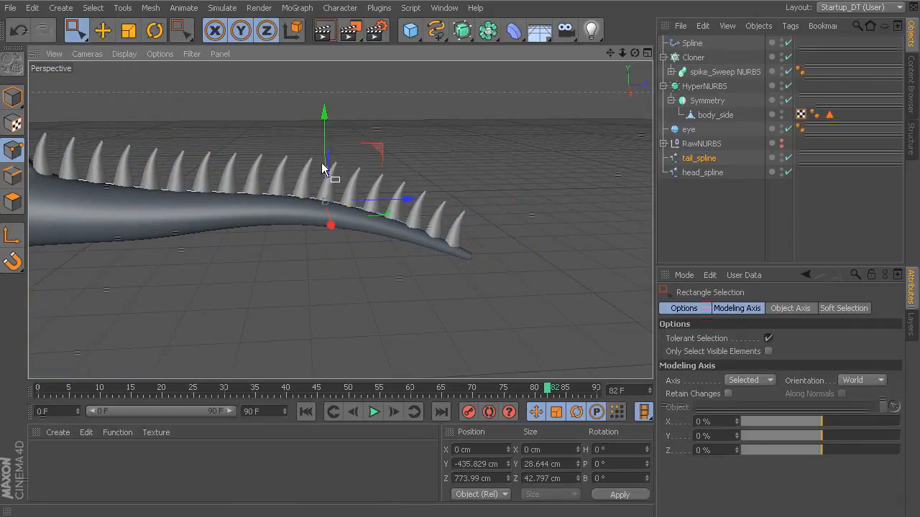
{"action": "left_click_drag", "start_coordinate": [325, 146], "coordinate": [324, 149]}
Lower the tail_spline points along the front and middle of the tail slightly to seat those spikes.
{"action": "left_click_drag", "start_coordinate": [232, 168], "coordinate": [176, 204]}
{"action": "left_click_drag", "start_coordinate": [172, 138], "coordinate": [171, 140]}
{"action": "left_click_drag", "start_coordinate": [293, 169], "coordinate": [225, 230]}
{"action": "left_click_drag", "start_coordinate": [249, 146], "coordinate": [249, 149]}
Add a MoGraph Step effector to the Cloner to vary the spike scale along the tail.
{"action": "scroll", "coordinate": [393, 222], "scroll_direction": "down", "scroll_amount": 3}
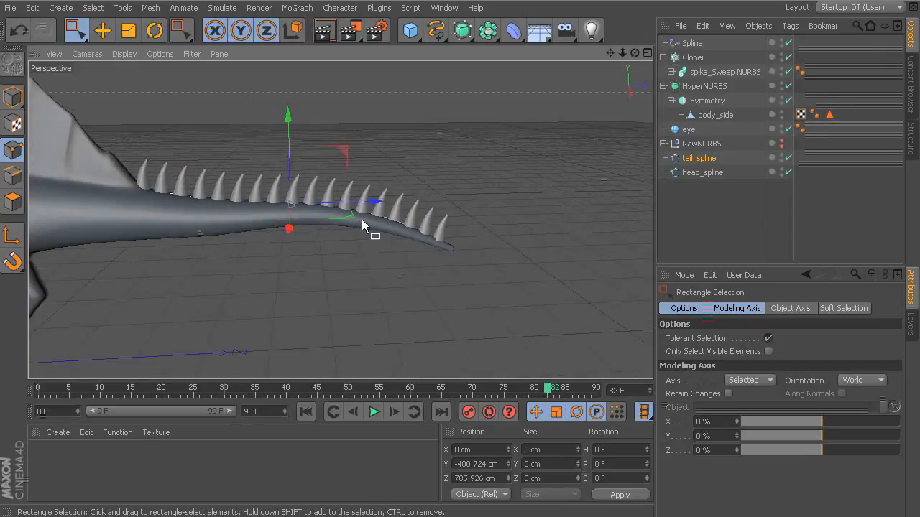
{"action": "middle_click_drag", "start_coordinate": [362, 220], "coordinate": [425, 254], "text": "alt"}
{"action": "left_click_drag", "start_coordinate": [424, 253], "coordinate": [513, 257], "text": "alt"}
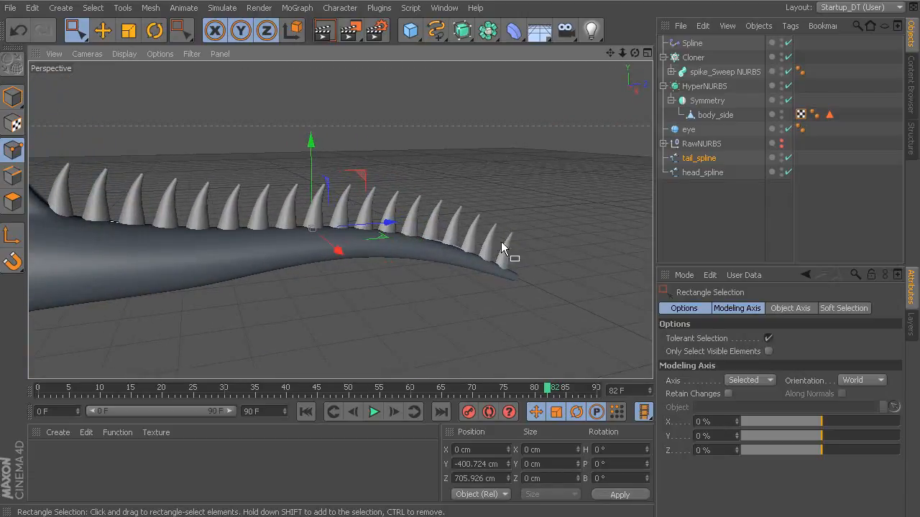
{"action": "left_click", "coordinate": [707, 59]}
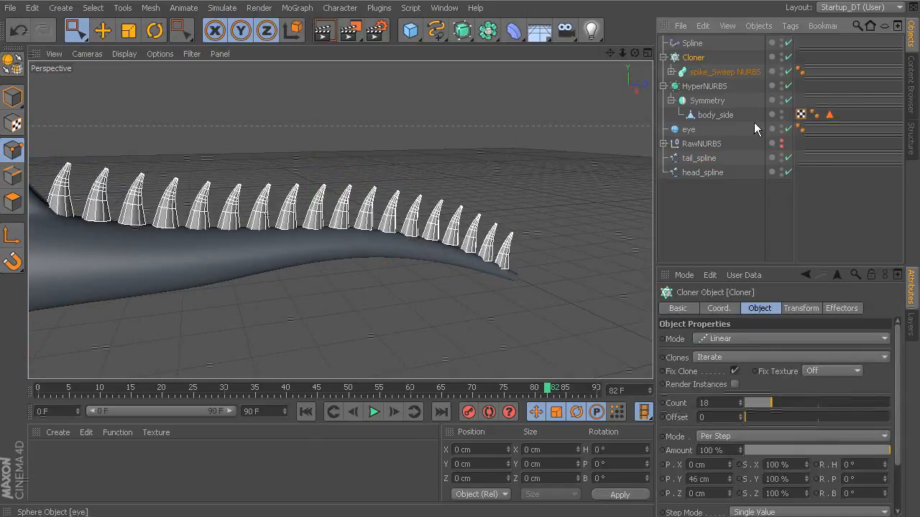
{"action": "left_click", "coordinate": [837, 309]}
{"action": "left_click", "coordinate": [329, 8]}
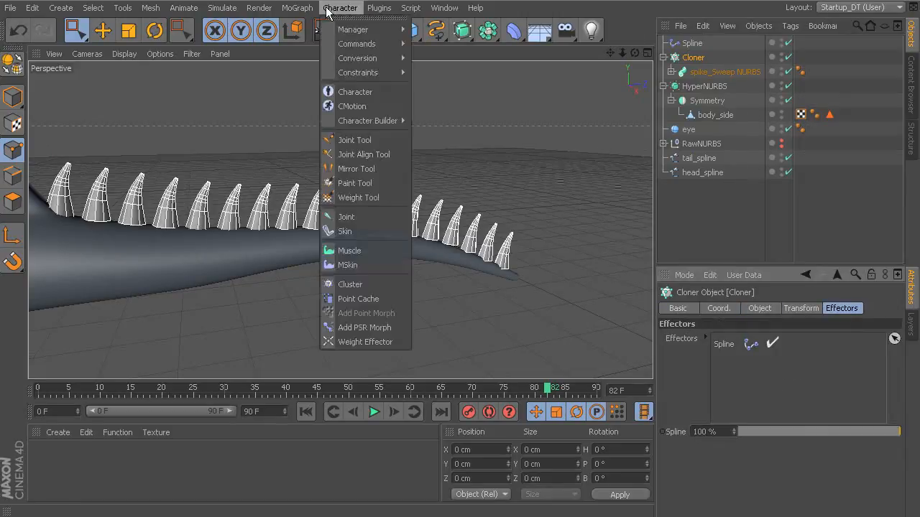
{"action": "mouse_move", "coordinate": [297, 8]}
{"action": "mouse_move", "coordinate": [304, 29]}
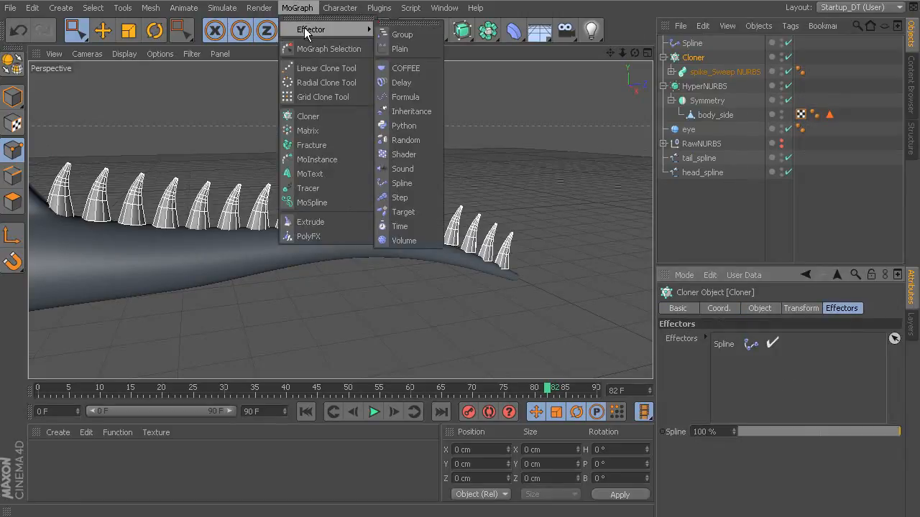
{"action": "left_click", "coordinate": [417, 198]}
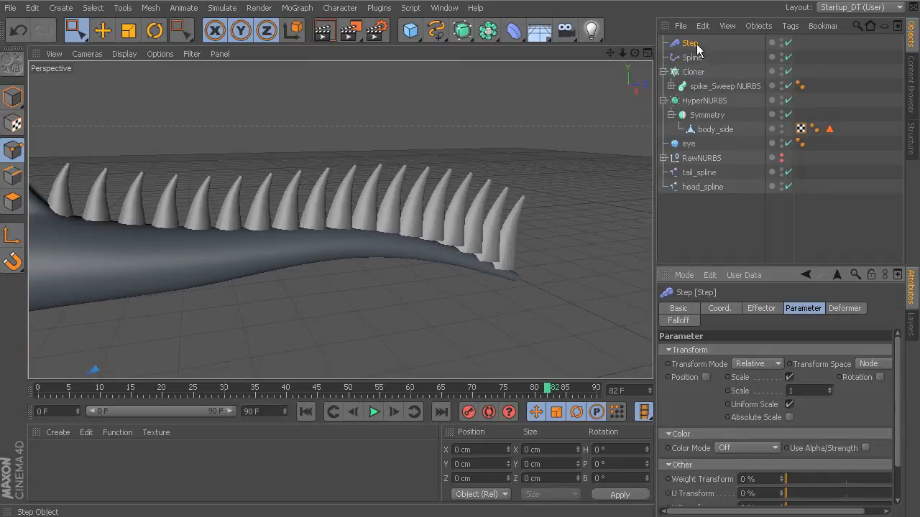
{"action": "left_click_drag", "start_coordinate": [588, 186], "coordinate": [583, 184], "text": "alt"}
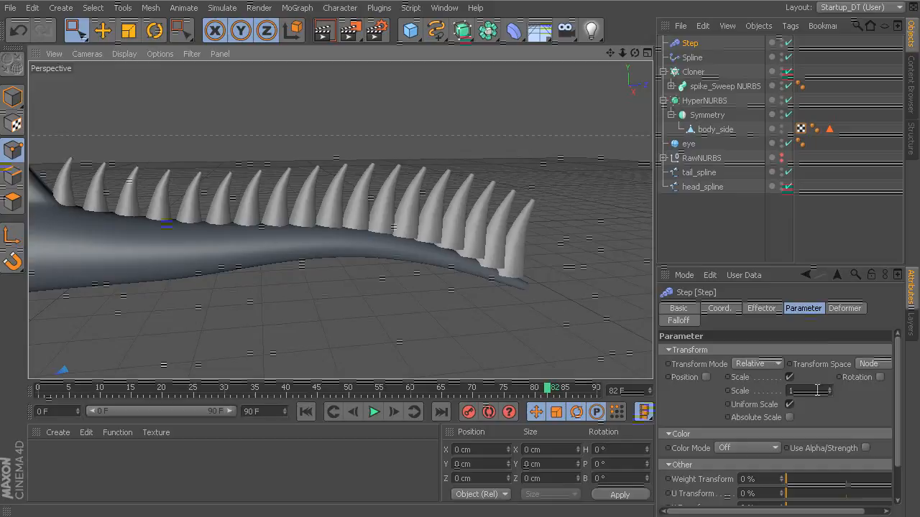
Set the Step effector's scale to -0.38 so the tail spikes shrink toward the tail tip.
{"action": "left_click_drag", "start_coordinate": [833, 396], "coordinate": [834, 424]}
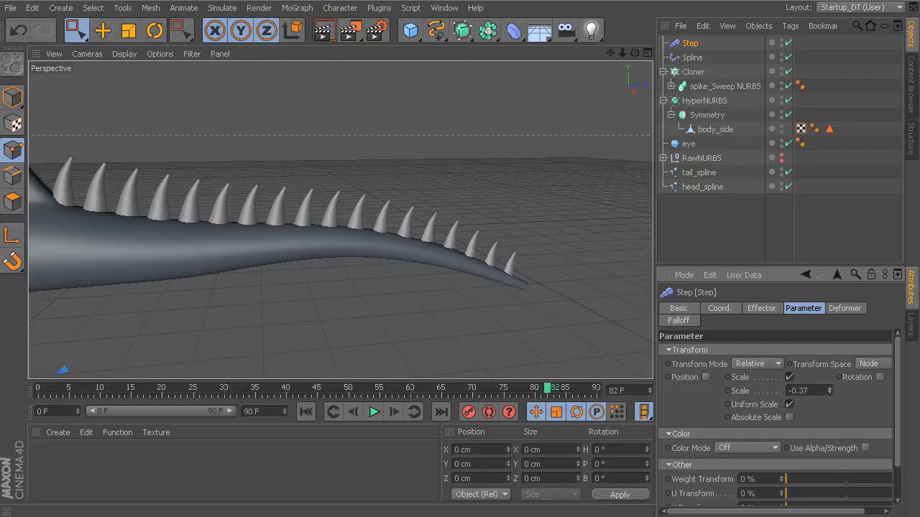
{"action": "scroll", "coordinate": [458, 145], "scroll_direction": "up", "scroll_amount": 1}
{"action": "middle_click_drag", "start_coordinate": [458, 145], "coordinate": [514, 135], "text": "alt"}
{"action": "scroll", "coordinate": [482, 140], "scroll_direction": "up", "scroll_amount": 3}
{"action": "scroll", "coordinate": [513, 135], "scroll_direction": "up", "scroll_amount": 2}
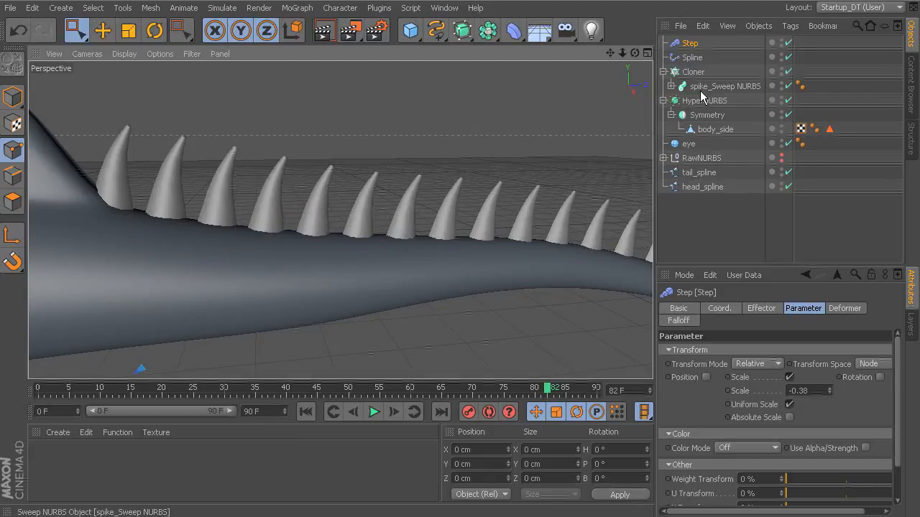
Lower the start point of the Scale curve in spike_Sweep NURBS's object details to narrow the spike bases.
{"action": "left_click", "coordinate": [671, 86]}
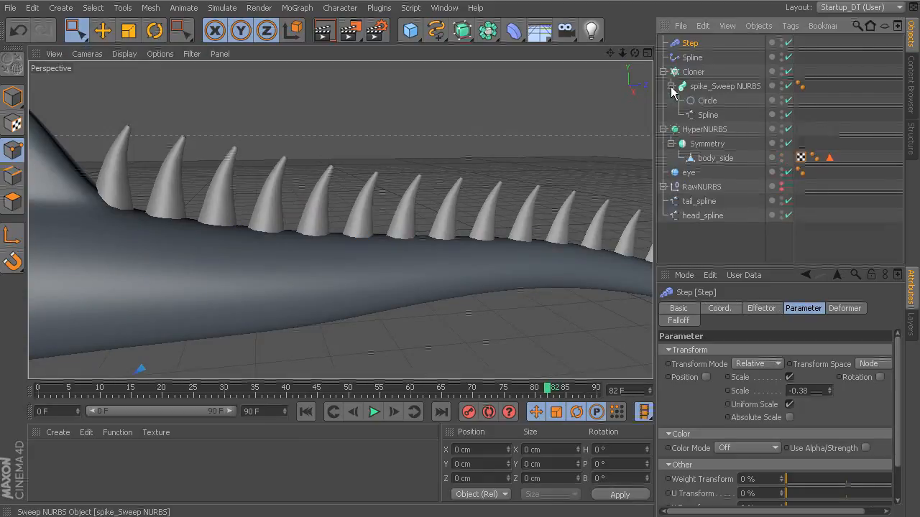
{"action": "left_click", "coordinate": [705, 101]}
{"action": "left_click", "coordinate": [715, 86]}
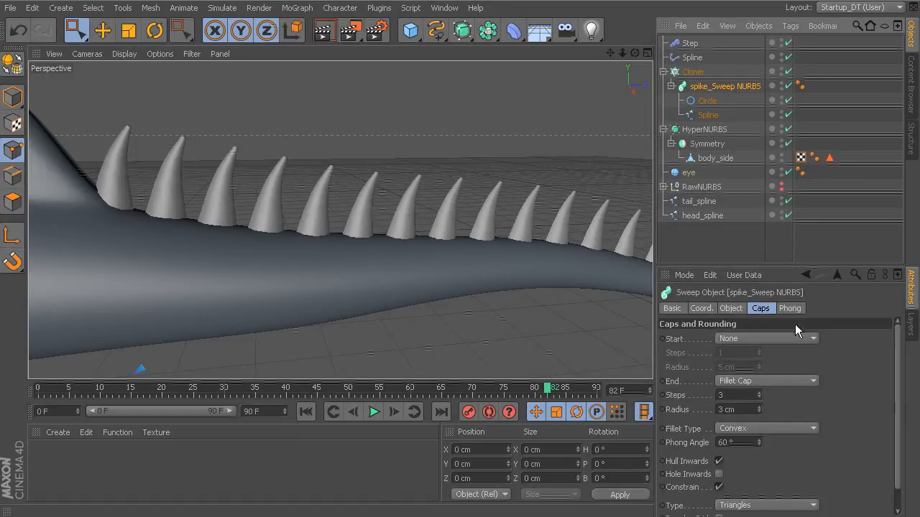
{"action": "left_click", "coordinate": [730, 309]}
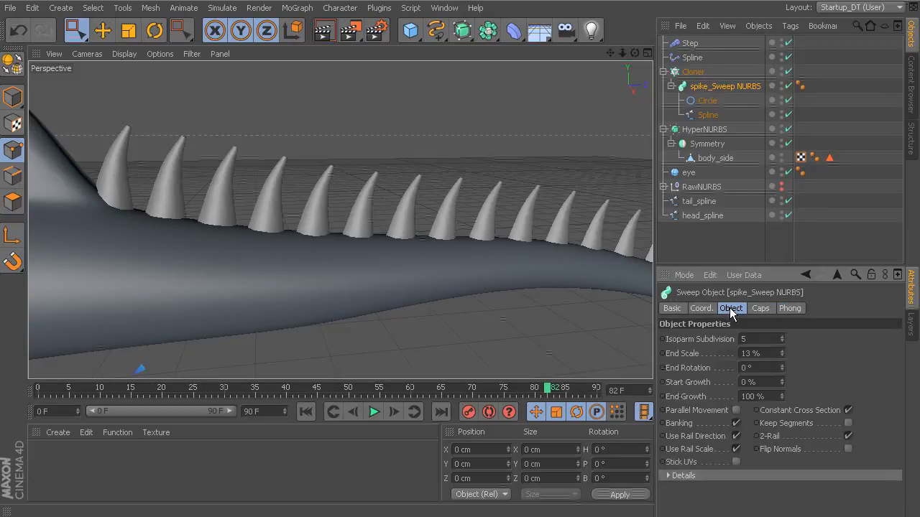
{"action": "left_click", "coordinate": [701, 475]}
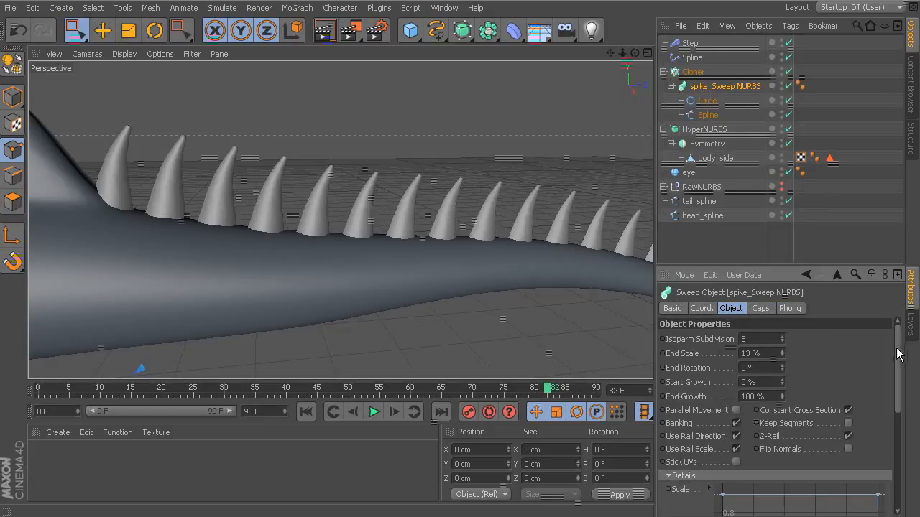
{"action": "left_click_drag", "start_coordinate": [898, 353], "coordinate": [888, 392]}
{"action": "left_click_drag", "start_coordinate": [721, 391], "coordinate": [738, 375]}
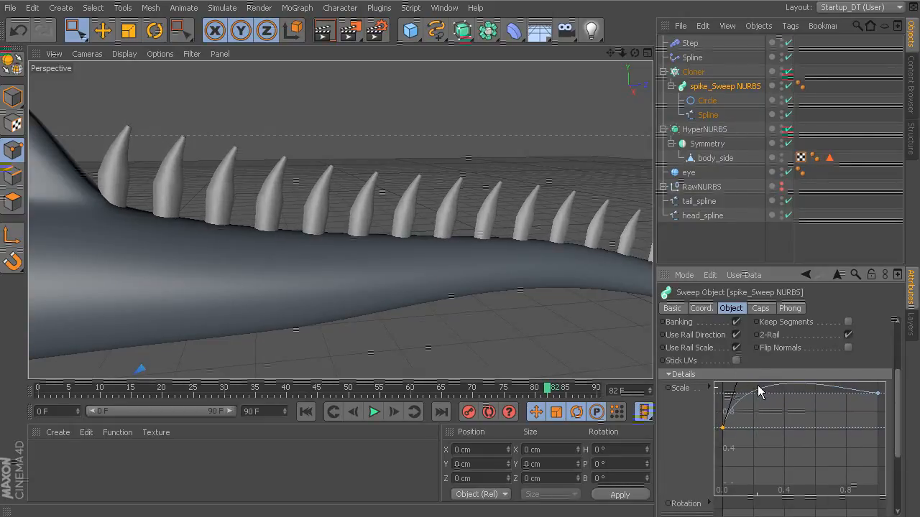
Add a point about a third along the spike's Scale curve and lower the curve's start and end points slightly.
{"action": "scroll", "coordinate": [901, 418], "scroll_direction": "up", "scroll_amount": 1}
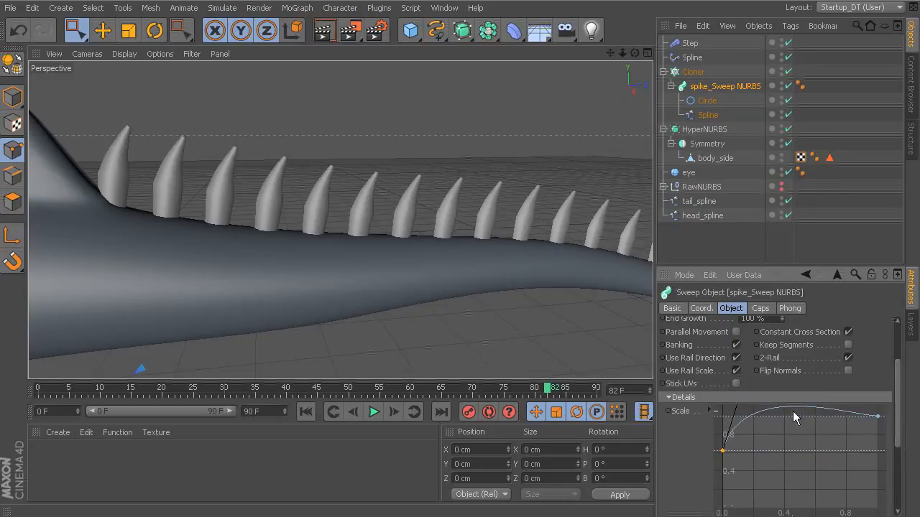
{"action": "left_click", "coordinate": [735, 415]}
{"action": "left_click", "coordinate": [773, 415], "text": "ctrl"}
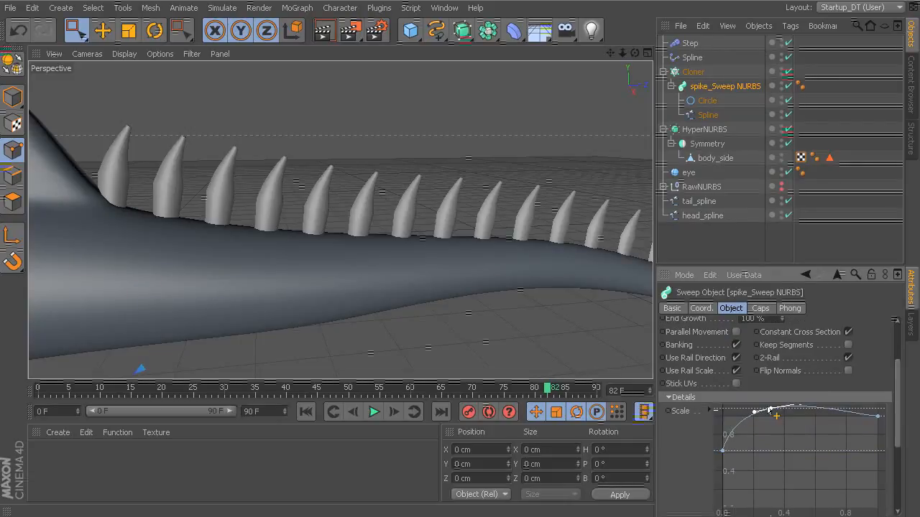
{"action": "left_click_drag", "start_coordinate": [771, 416], "coordinate": [771, 416]}
{"action": "left_click_drag", "start_coordinate": [722, 450], "coordinate": [722, 458]}
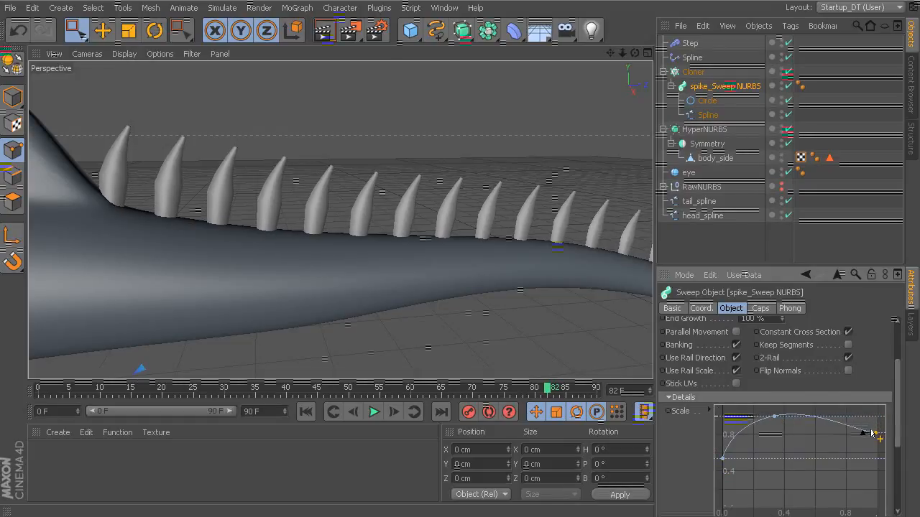
Set the Cloner's count to 24.
{"action": "left_click", "coordinate": [693, 71]}
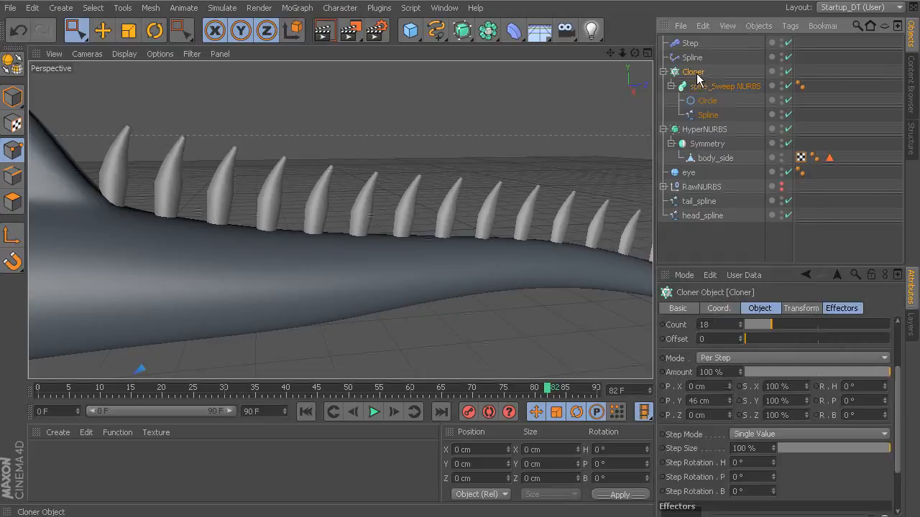
{"action": "left_click_drag", "start_coordinate": [775, 324], "coordinate": [780, 326]}
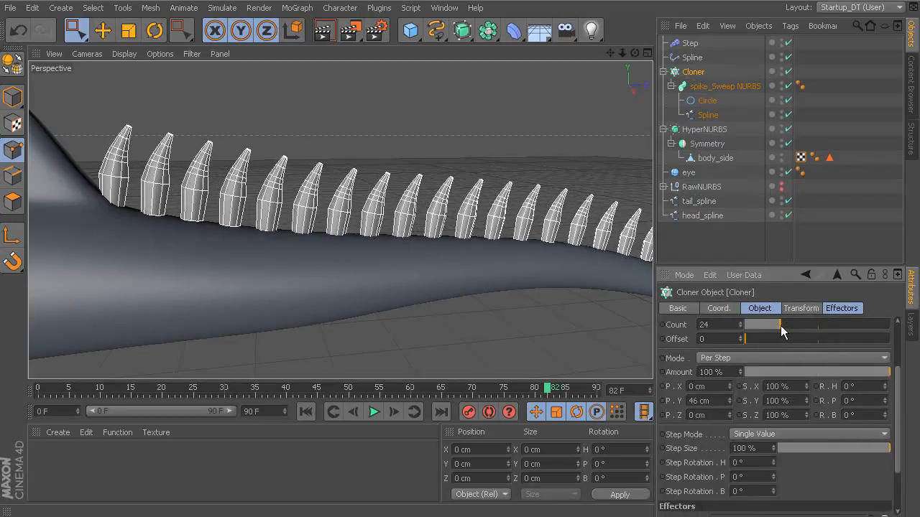
{"action": "right_click_drag", "start_coordinate": [543, 174], "coordinate": [413, 146], "text": "alt"}
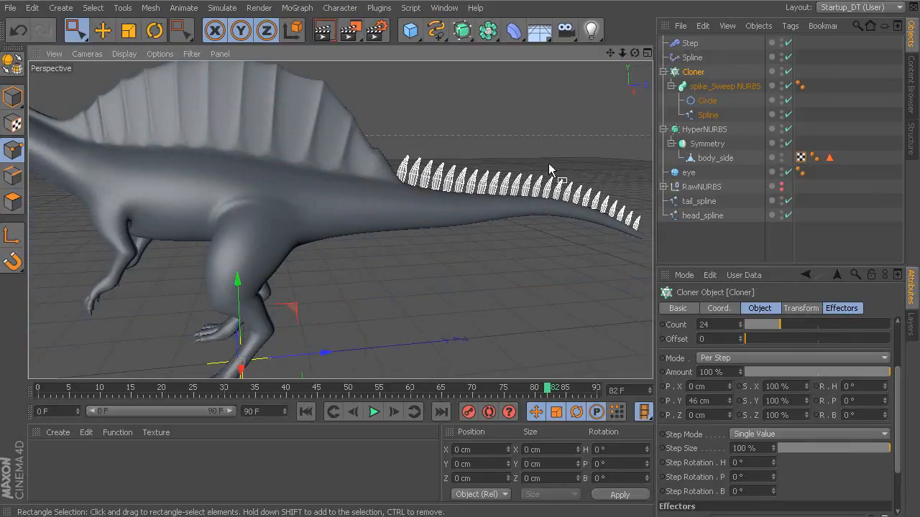
{"action": "left_click_drag", "start_coordinate": [549, 163], "coordinate": [507, 149], "text": "alt"}
{"action": "middle_click_drag", "start_coordinate": [507, 148], "coordinate": [508, 188], "text": "alt"}
{"action": "right_click_drag", "start_coordinate": [510, 194], "coordinate": [563, 190], "text": "alt"}
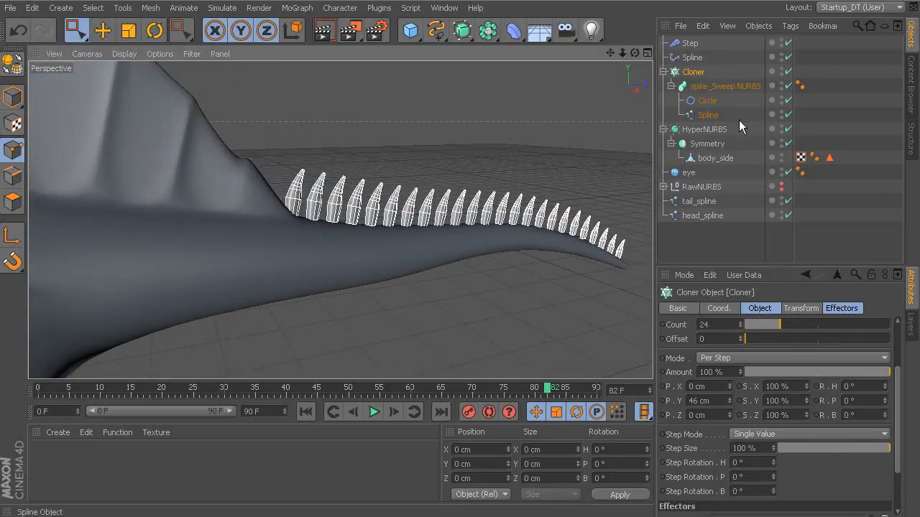
Reduce the radius of the spike's Circle profile to 8 cm to make the spikes slimmer.
{"action": "left_click", "coordinate": [719, 101]}
{"action": "left_click", "coordinate": [781, 367]}
{"action": "left_click", "coordinate": [782, 368]}
{"action": "left_click_drag", "start_coordinate": [548, 170], "coordinate": [495, 164], "text": "alt"}
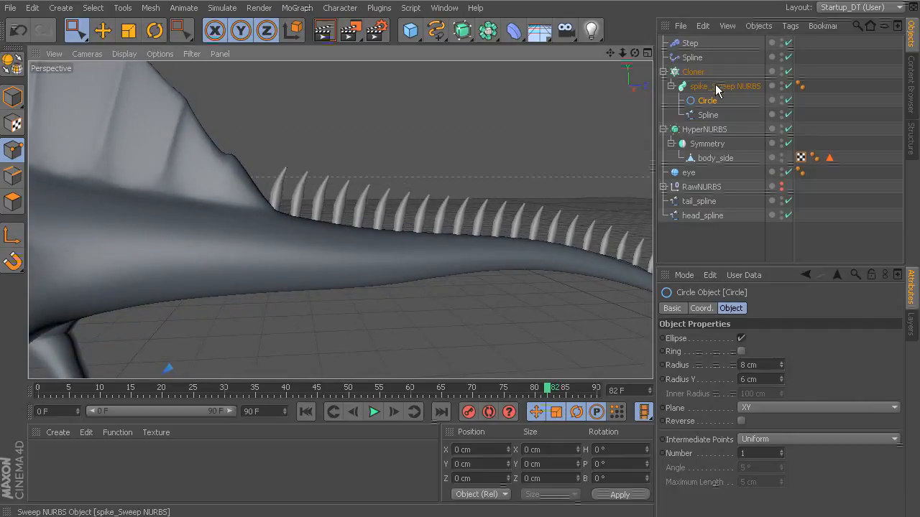
Raise the Cloner's count to 28 to pack the spikes more densely along the tail.
{"action": "left_click", "coordinate": [724, 86]}
{"action": "left_click", "coordinate": [693, 72]}
{"action": "left_click_drag", "start_coordinate": [782, 401], "coordinate": [786, 403]}
{"action": "left_click_drag", "start_coordinate": [554, 176], "coordinate": [495, 198], "text": "alt"}
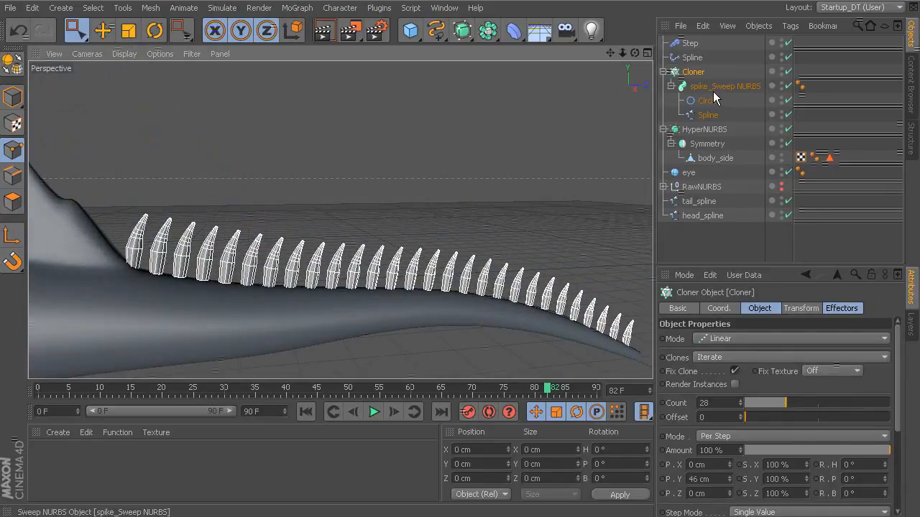
{"action": "left_click_drag", "start_coordinate": [571, 189], "coordinate": [546, 190], "text": "alt"}
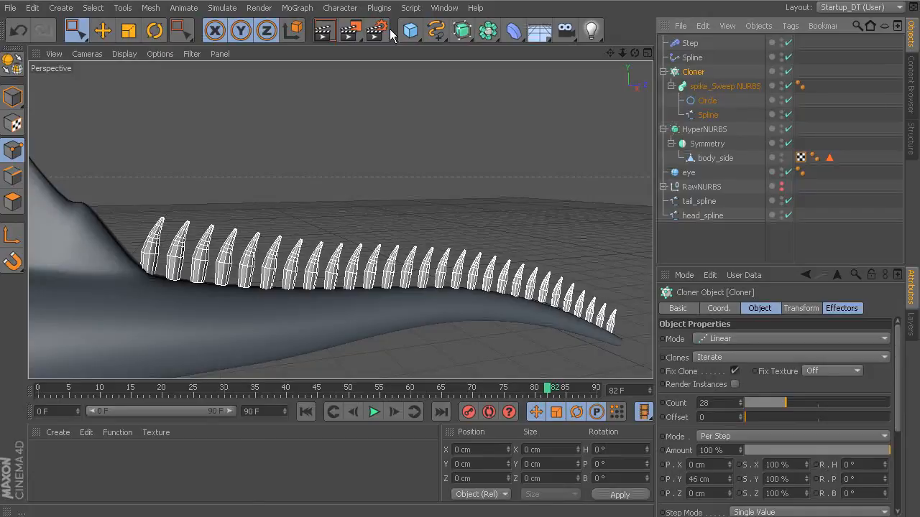
Add a MoGraph Random effector to the Cloner.
{"action": "left_click", "coordinate": [297, 8]}
{"action": "mouse_move", "coordinate": [327, 29]}
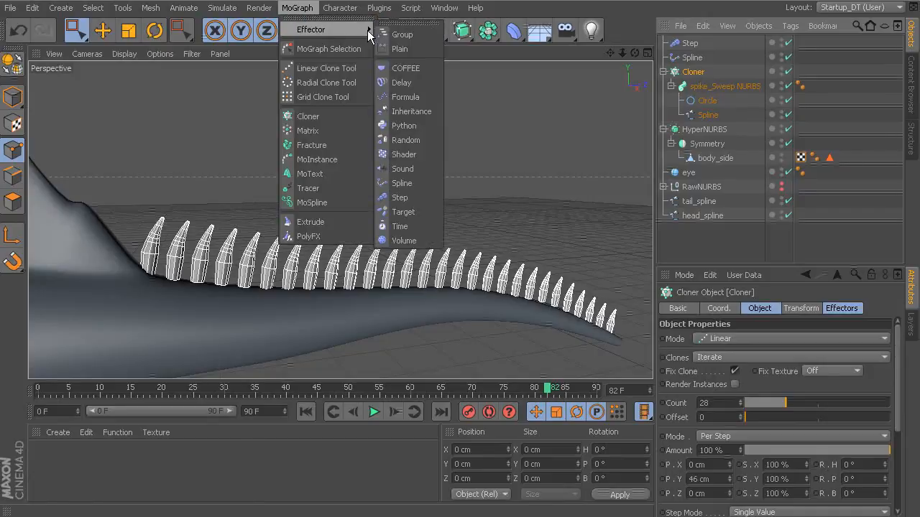
{"action": "left_click", "coordinate": [406, 141]}
{"action": "left_click", "coordinate": [840, 309]}
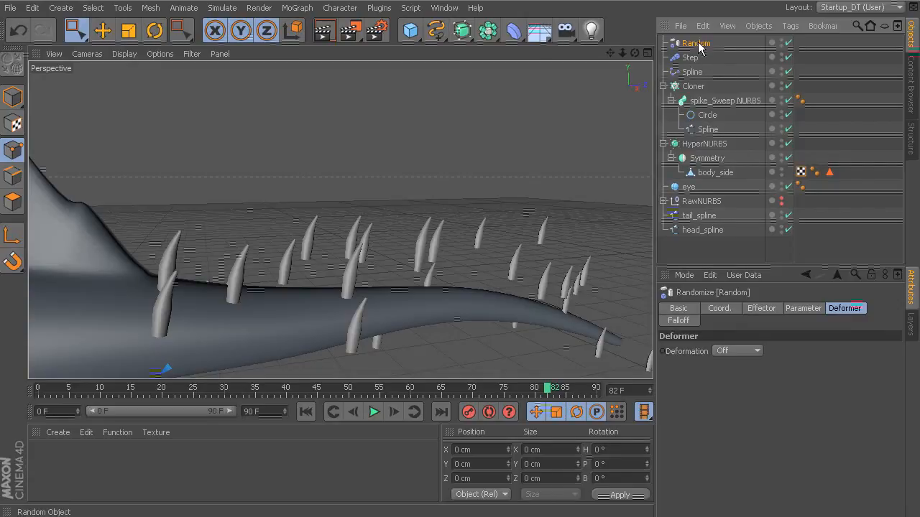
Set the Random effector's X, Y and Z position values to 0 cm so the spikes stay on the tail.
{"action": "left_click", "coordinate": [805, 310]}
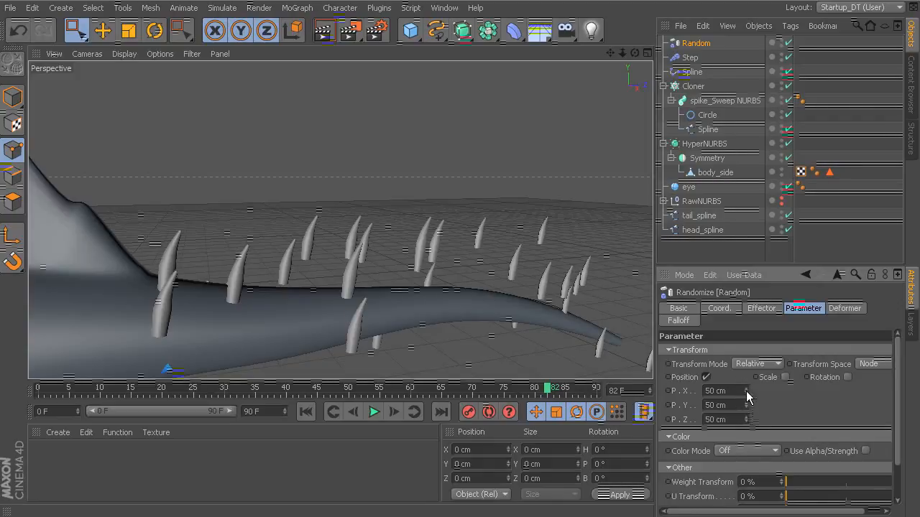
{"action": "right_click_drag", "start_coordinate": [519, 291], "coordinate": [447, 265], "text": "alt"}
{"action": "left_click_drag", "start_coordinate": [445, 263], "coordinate": [403, 329], "text": "alt"}
{"action": "left_click_drag", "start_coordinate": [563, 314], "coordinate": [548, 229], "text": "alt"}
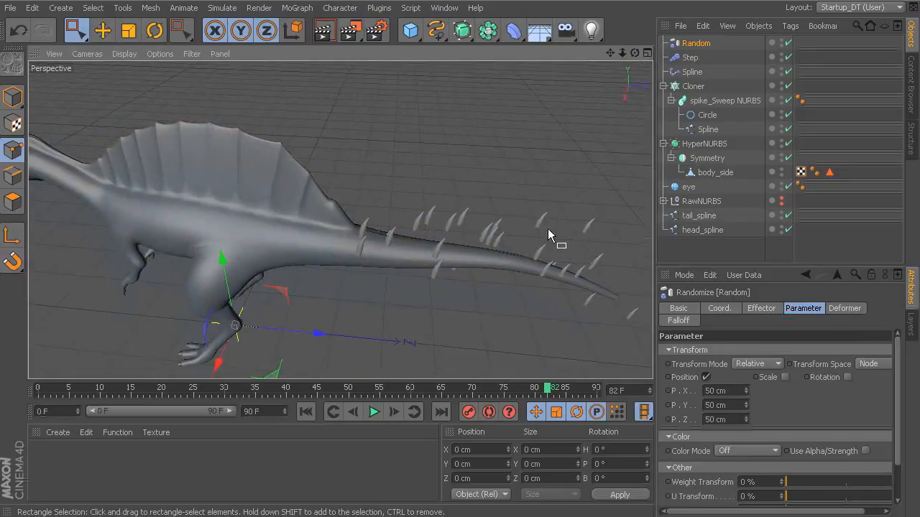
{"action": "right_click_drag", "start_coordinate": [559, 246], "coordinate": [639, 268], "text": "alt"}
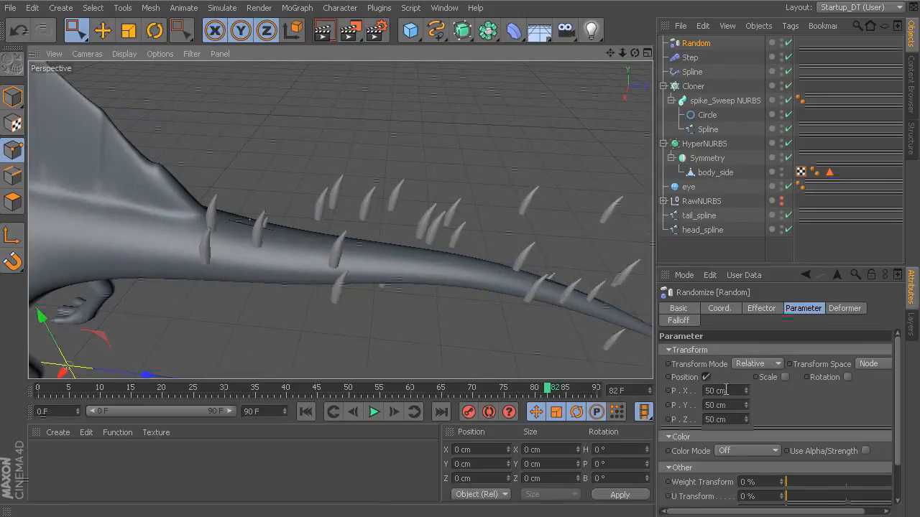
{"action": "left_click_drag", "start_coordinate": [716, 391], "coordinate": [690, 389]}
{"action": "type", "text": "0"}
{"action": "key", "text": "Return"}
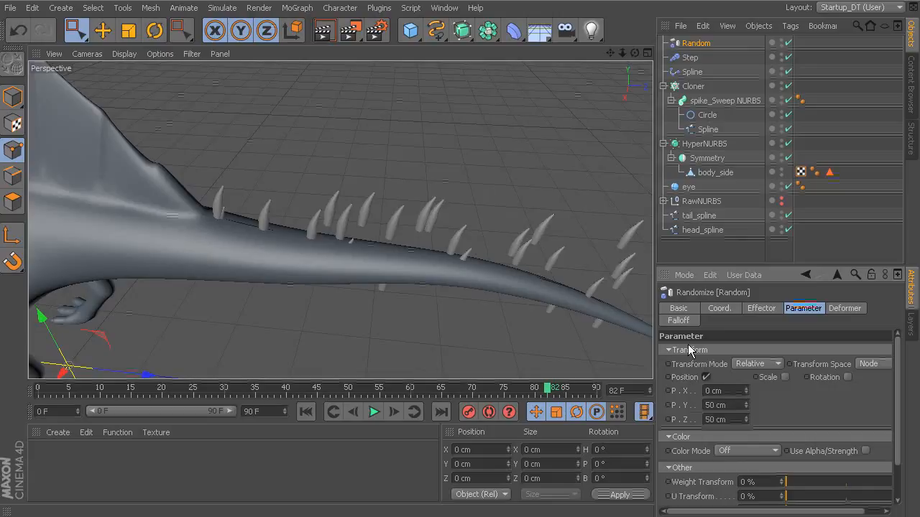
{"action": "double_click", "coordinate": [715, 405]}
{"action": "type", "text": "0"}
{"action": "key", "text": "Return"}
{"action": "left_click_drag", "start_coordinate": [738, 418], "coordinate": [668, 417]}
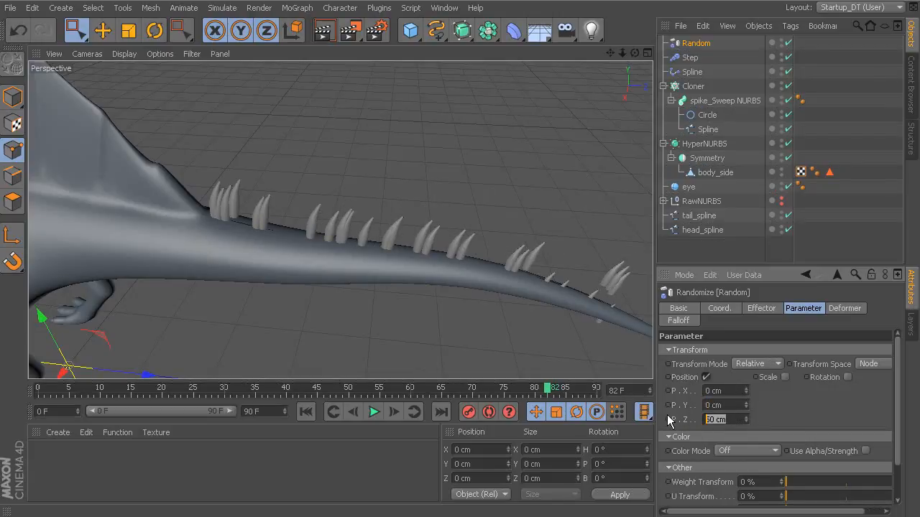
{"action": "type", "text": "0"}
{"action": "key", "text": "Return"}
Enable uniform scale variation on the Random effector and set its scale to -0.3.
{"action": "left_click", "coordinate": [785, 378]}
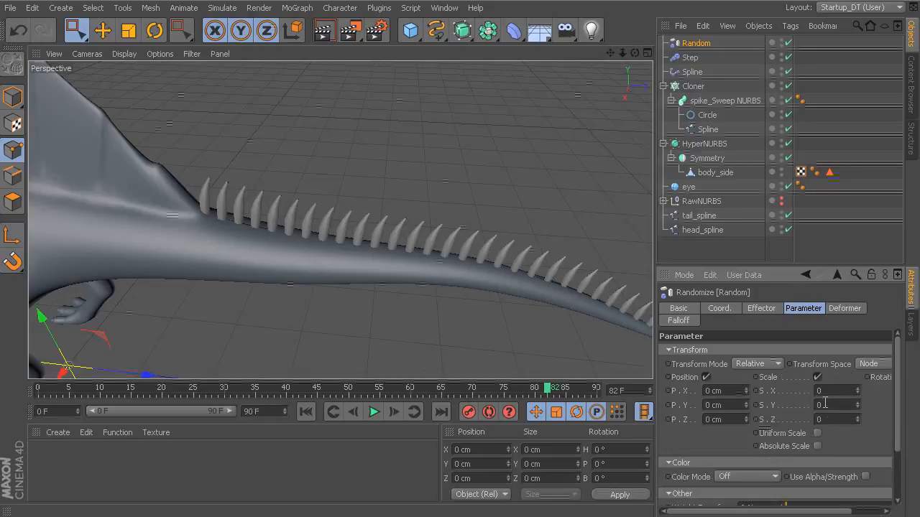
{"action": "left_click", "coordinate": [817, 434]}
{"action": "mouse_move", "coordinate": [858, 392]}
{"action": "left_mouse_down"}
{"action": "mouse_move", "coordinate": [858, 402]}
{"action": "mouse_move", "coordinate": [858, 393]}
{"action": "left_mouse_up"}
{"action": "left_click_drag", "start_coordinate": [518, 327], "coordinate": [520, 292], "text": "alt"}
{"action": "left_click_drag", "start_coordinate": [857, 390], "coordinate": [858, 408]}
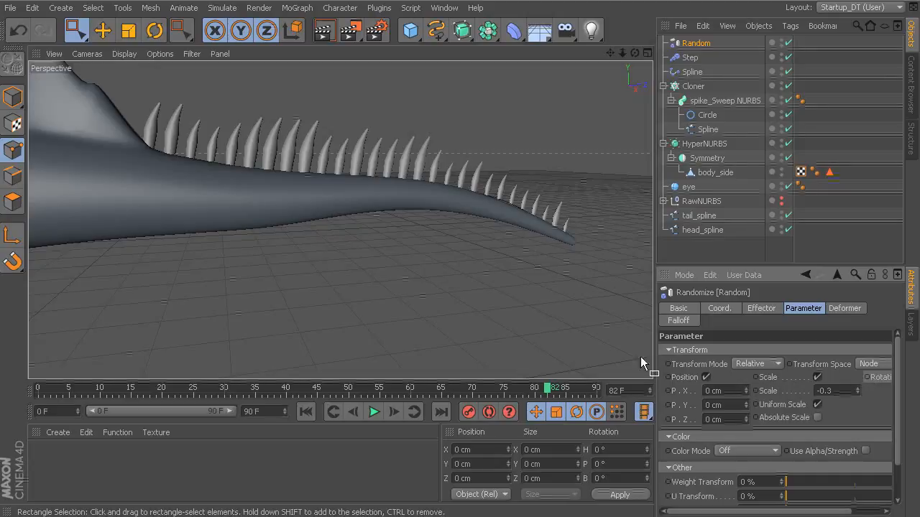
Enable rotation on the Random effector and set H to 42°, P to 6° and B to 8°.
{"action": "left_click_drag", "start_coordinate": [775, 512], "coordinate": [794, 513]}
{"action": "left_click", "coordinate": [871, 377]}
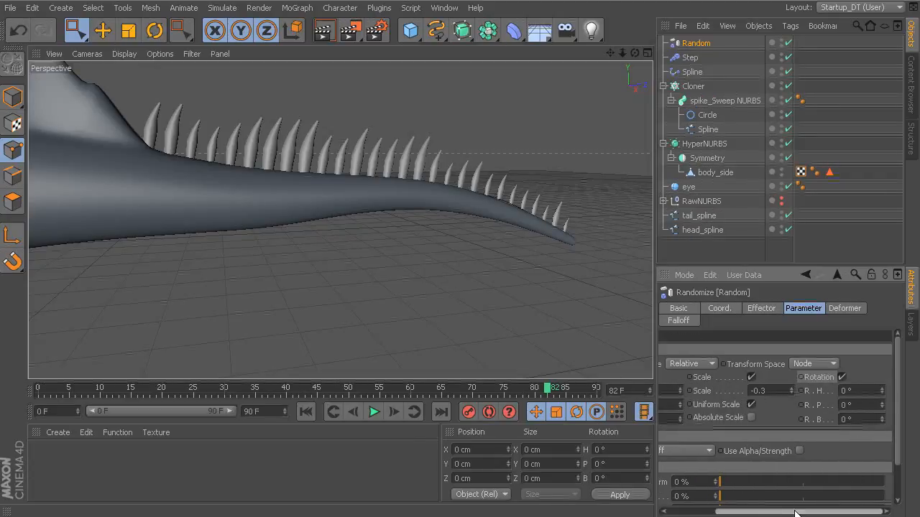
{"action": "left_click_drag", "start_coordinate": [883, 392], "coordinate": [883, 415]}
{"action": "right_click_drag", "start_coordinate": [521, 300], "coordinate": [394, 263], "text": "alt"}
{"action": "left_click_drag", "start_coordinate": [394, 263], "coordinate": [506, 291], "text": "alt"}
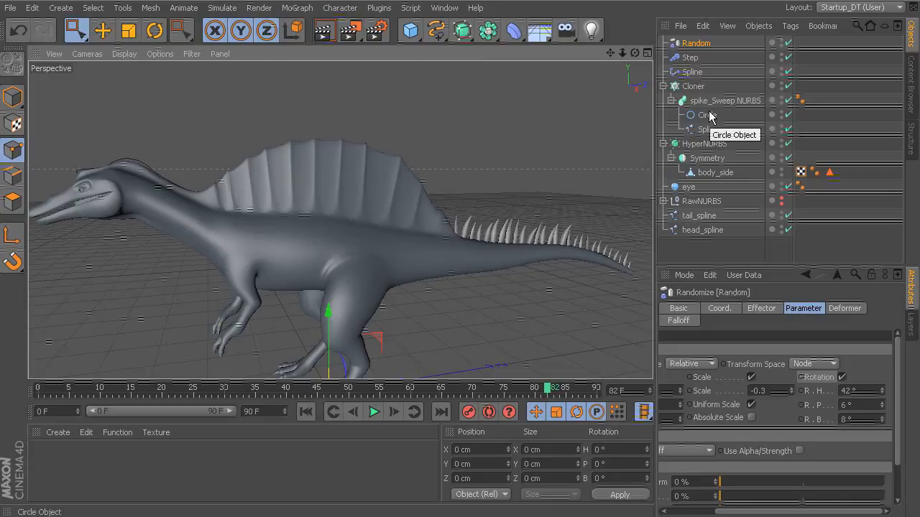
Examine the randomized tail spikes from several angles, both close up and with the whole dinosaur in view.
{"action": "left_click_drag", "start_coordinate": [572, 171], "coordinate": [491, 178], "text": "alt"}
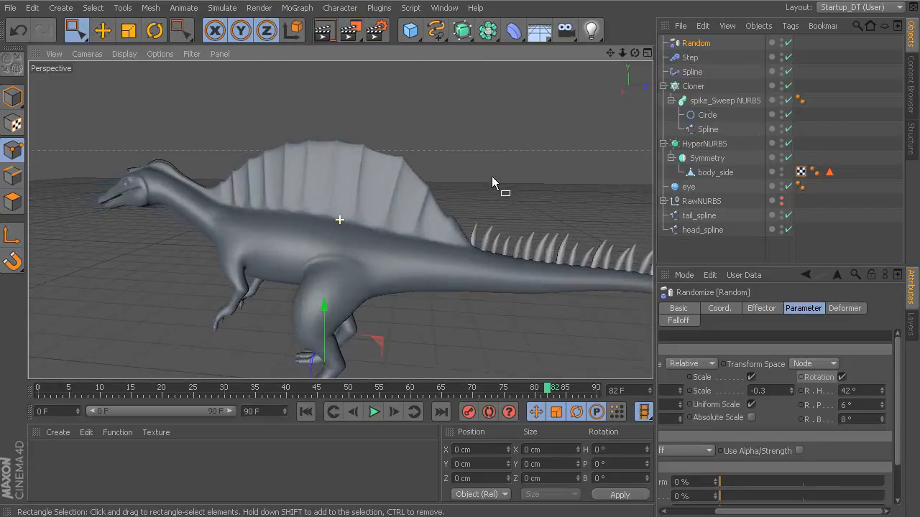
{"action": "middle_click_drag", "start_coordinate": [492, 178], "coordinate": [435, 180], "text": "alt"}
{"action": "right_click_drag", "start_coordinate": [456, 181], "coordinate": [503, 179], "text": "alt"}
{"action": "left_click_drag", "start_coordinate": [504, 180], "coordinate": [555, 185], "text": "alt"}
{"action": "right_click_drag", "start_coordinate": [553, 187], "coordinate": [580, 182], "text": "alt"}
{"action": "mouse_move", "coordinate": [581, 182]}
{"action": "left_mouse_down", "text": "alt"}
{"action": "mouse_move", "coordinate": [437, 198]}
{"action": "mouse_move", "coordinate": [519, 194]}
{"action": "mouse_move", "coordinate": [578, 222]}
{"action": "mouse_move", "coordinate": [618, 261]}
{"action": "mouse_move", "coordinate": [568, 212]}
{"action": "mouse_move", "coordinate": [581, 191]}
{"action": "left_mouse_up", "text": "alt"}
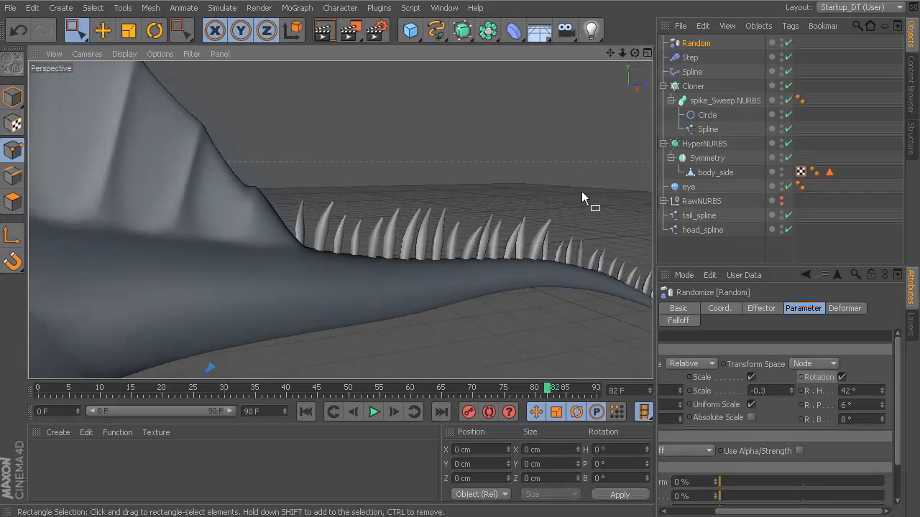
{"action": "left_click", "coordinate": [671, 101]}
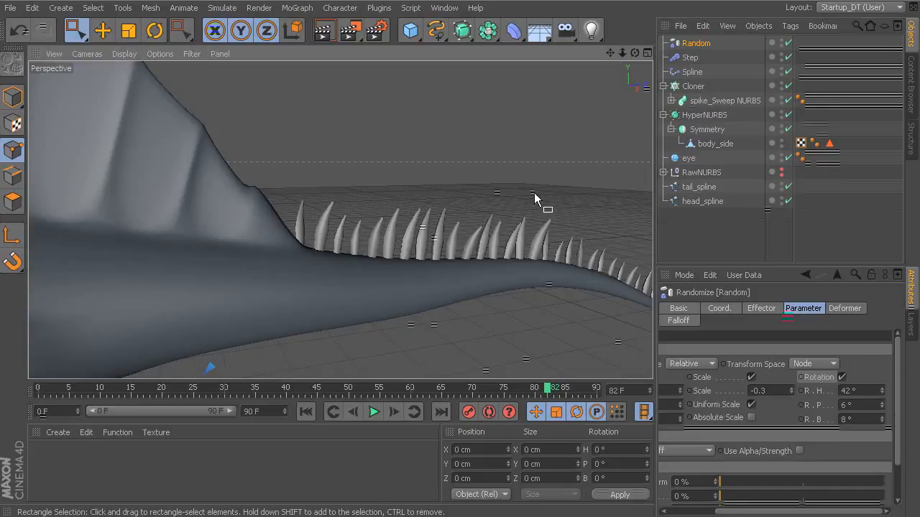
{"action": "right_click_drag", "start_coordinate": [535, 194], "coordinate": [542, 241], "text": "alt"}
{"action": "left_click_drag", "start_coordinate": [140, 142], "coordinate": [466, 220], "text": "alt"}
{"action": "left_click_drag", "start_coordinate": [621, 236], "coordinate": [609, 198], "text": "alt"}
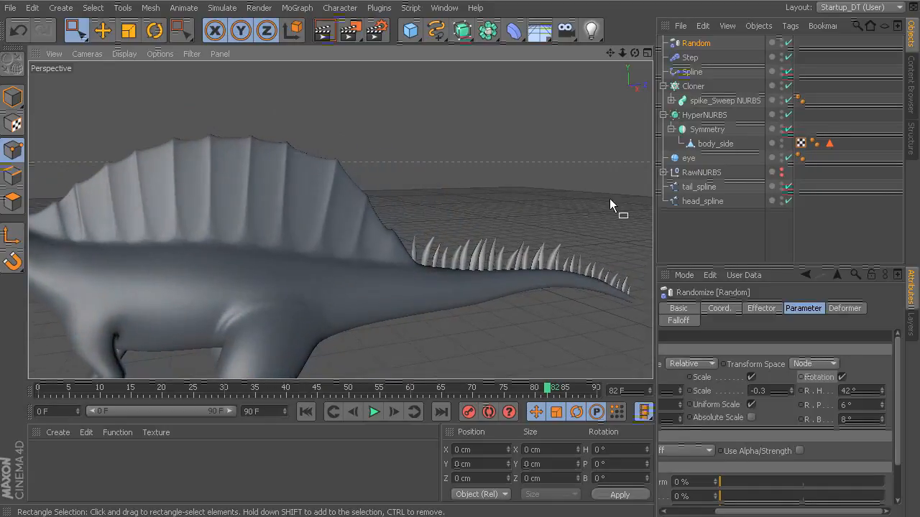
Show the Cloner's list of effectors and check the spikes along the tail.
{"action": "left_click", "coordinate": [694, 86]}
{"action": "left_click", "coordinate": [842, 308]}
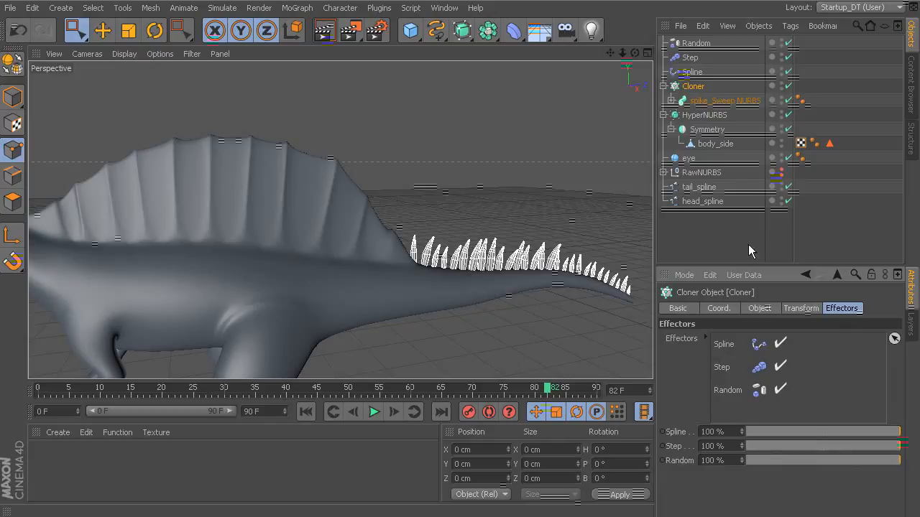
{"action": "left_click_drag", "start_coordinate": [622, 188], "coordinate": [552, 212], "text": "alt"}
{"action": "right_click_drag", "start_coordinate": [553, 215], "coordinate": [576, 217], "text": "alt"}
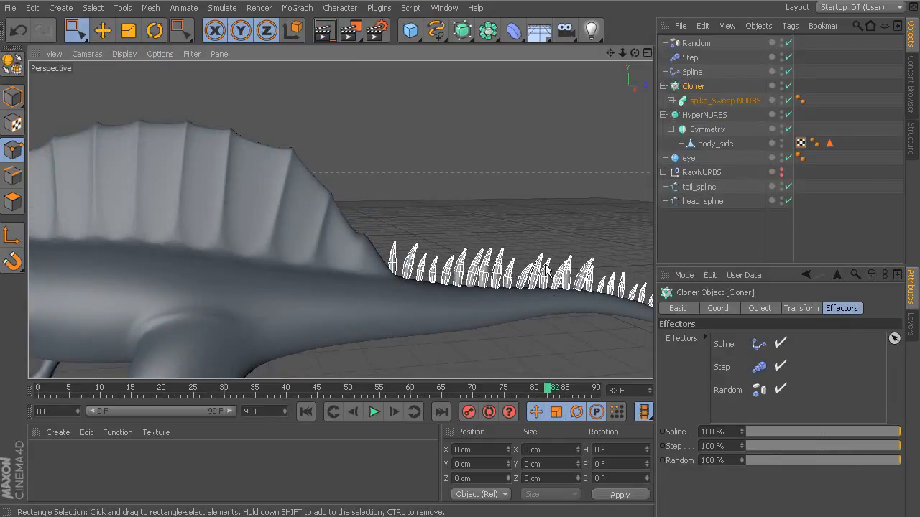
{"action": "middle_click_drag", "start_coordinate": [601, 257], "coordinate": [559, 249], "text": "alt"}
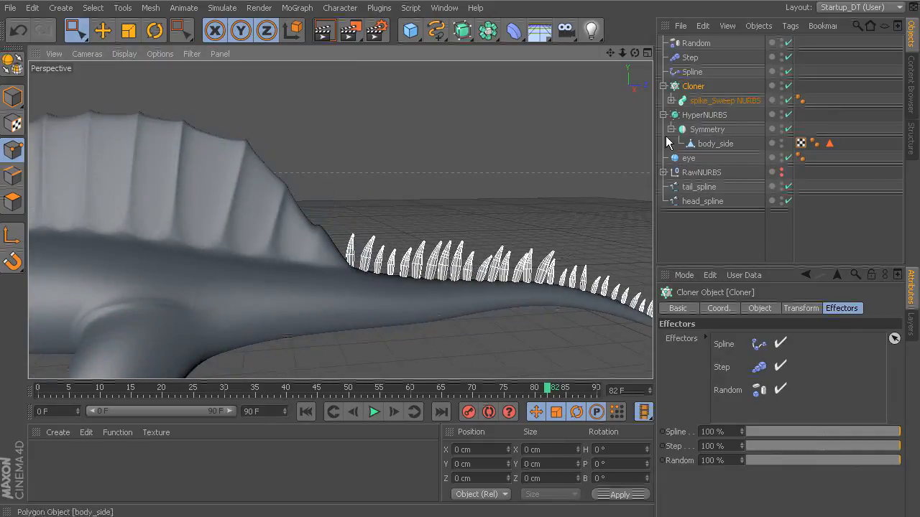
Add a Null object and group the Cloner with its Spline, Step and Random effectors inside it.
{"action": "left_click", "coordinate": [663, 86]}
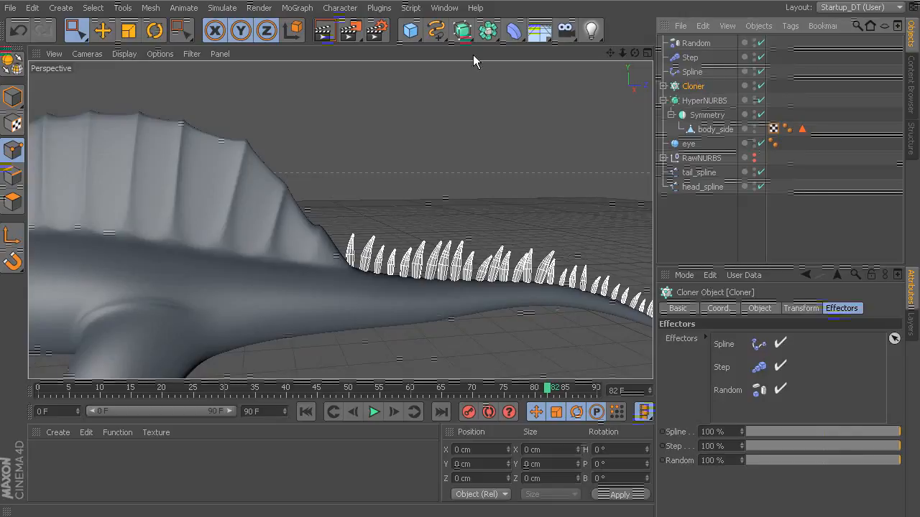
{"action": "left_click_drag", "start_coordinate": [410, 29], "coordinate": [460, 47]}
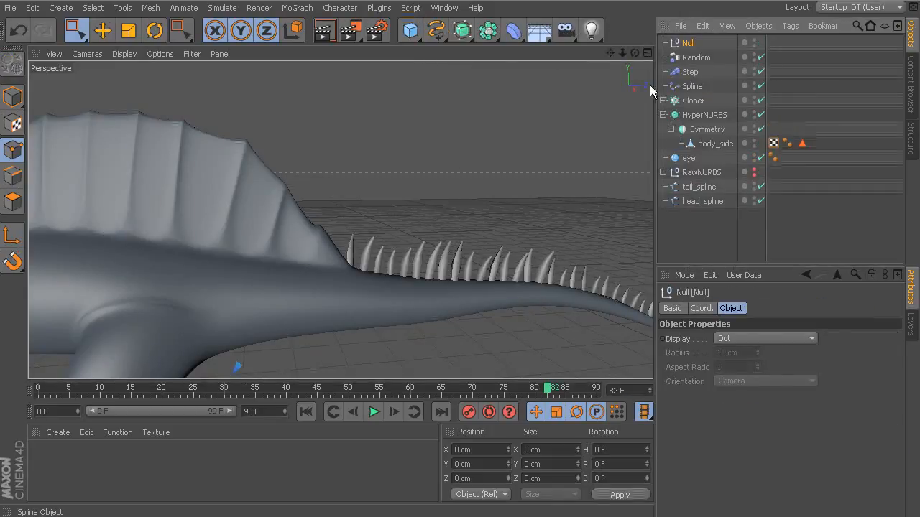
{"action": "left_click", "coordinate": [694, 101]}
{"action": "left_click", "coordinate": [692, 86], "text": "ctrl"}
{"action": "left_click", "coordinate": [690, 72], "text": "ctrl"}
{"action": "left_click", "coordinate": [696, 61], "text": "ctrl"}
{"action": "left_click_drag", "start_coordinate": [696, 60], "coordinate": [690, 44]}
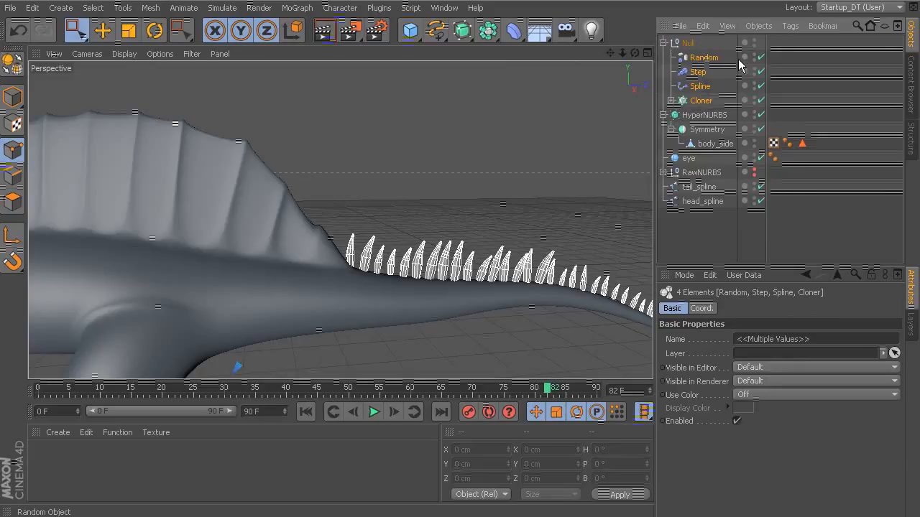
Collapse the new Null group and rename it tail_spikes.
{"action": "left_click", "coordinate": [663, 43]}
{"action": "double_click", "coordinate": [690, 44]}
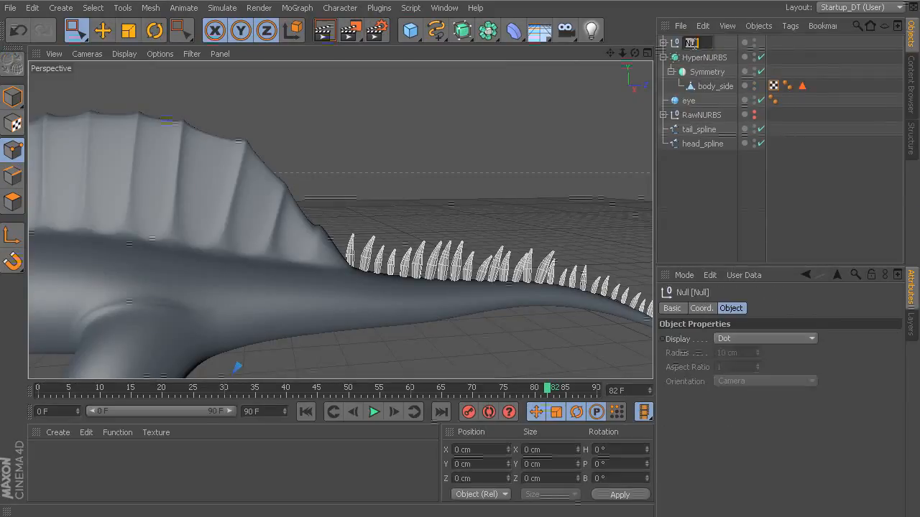
{"action": "type", "text": "tail_spikes"}
{"action": "key", "text": "Return"}
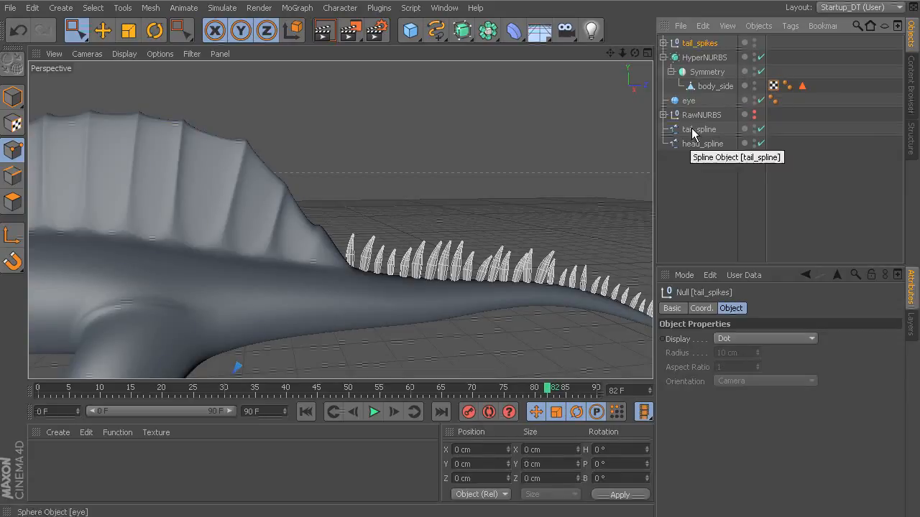
Check the dinosaur's head, neck and tail spikes, and switch to Model mode with the tail_spikes group selected.
{"action": "right_click_drag", "start_coordinate": [558, 193], "coordinate": [496, 230], "text": "alt"}
{"action": "middle_click_drag", "start_coordinate": [496, 230], "coordinate": [619, 214], "text": "alt"}
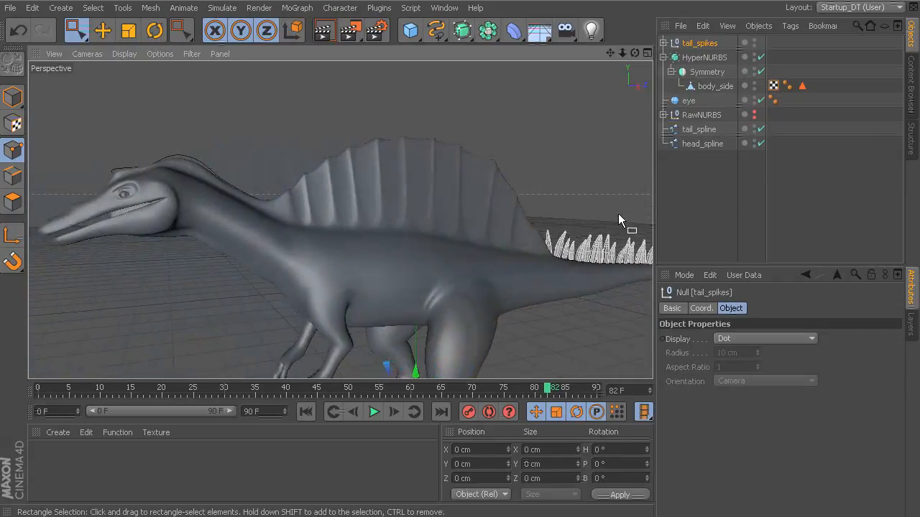
{"action": "left_click_drag", "start_coordinate": [208, 176], "coordinate": [317, 200], "text": "alt"}
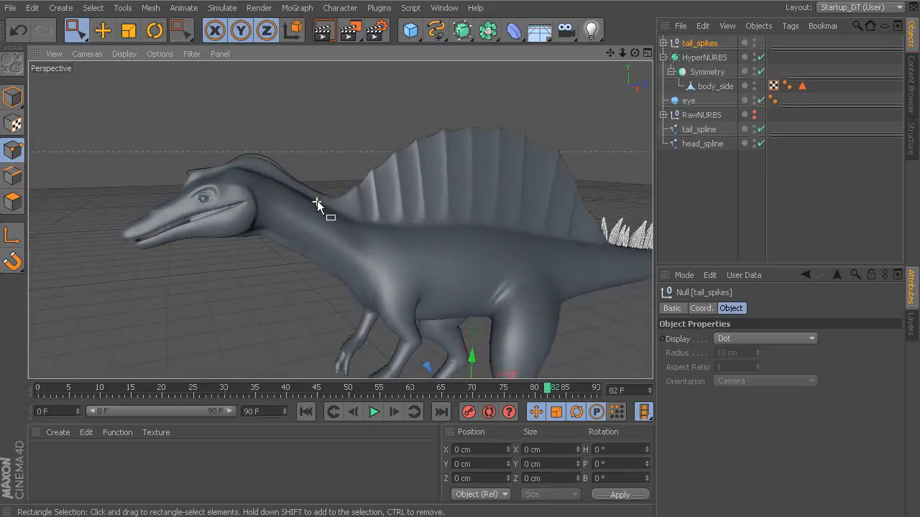
{"action": "scroll", "coordinate": [317, 201], "scroll_direction": "up", "scroll_amount": 2}
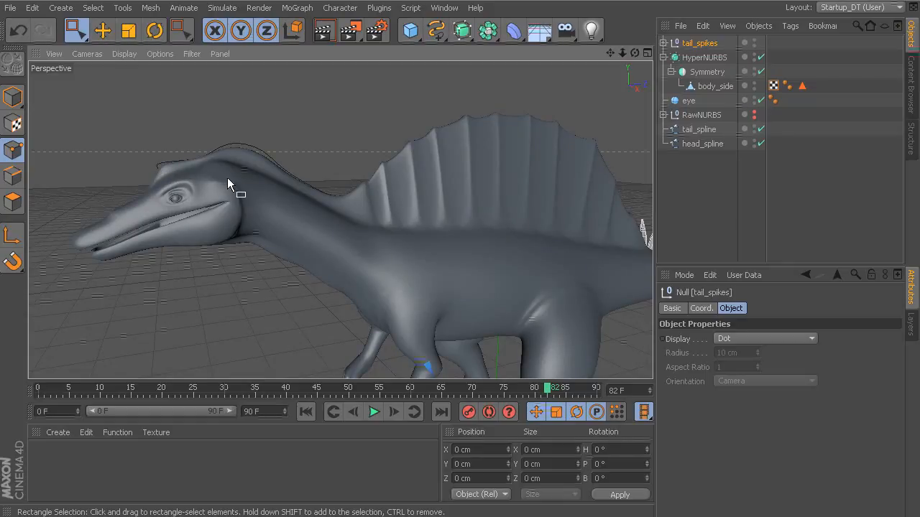
{"action": "left_click_drag", "start_coordinate": [275, 176], "coordinate": [466, 169], "text": "alt"}
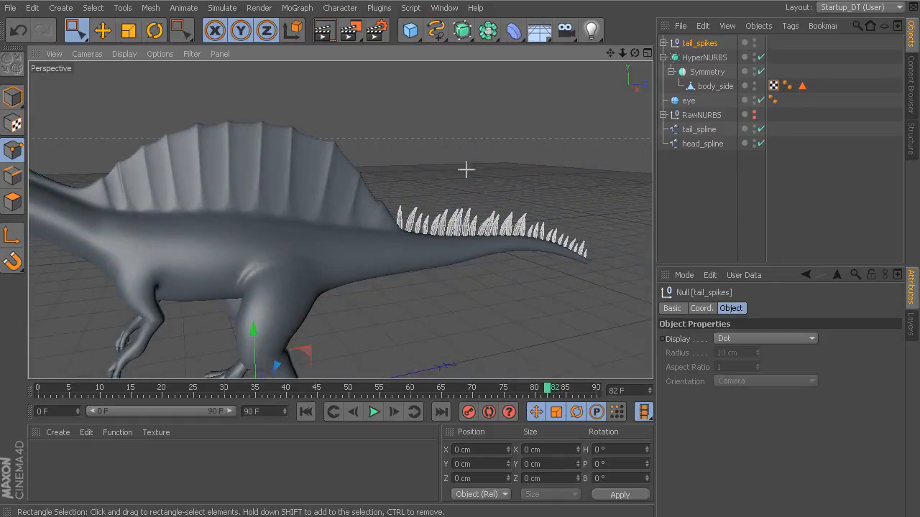
{"action": "left_click", "coordinate": [12, 97]}
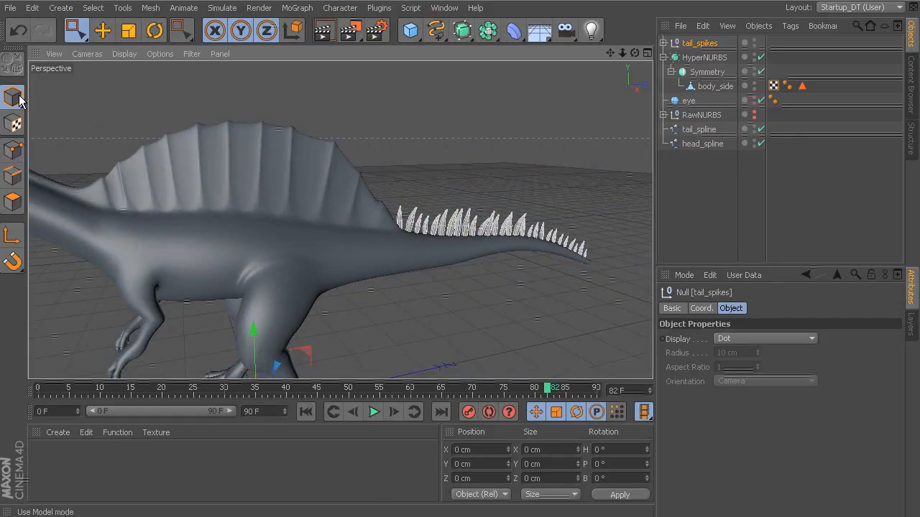